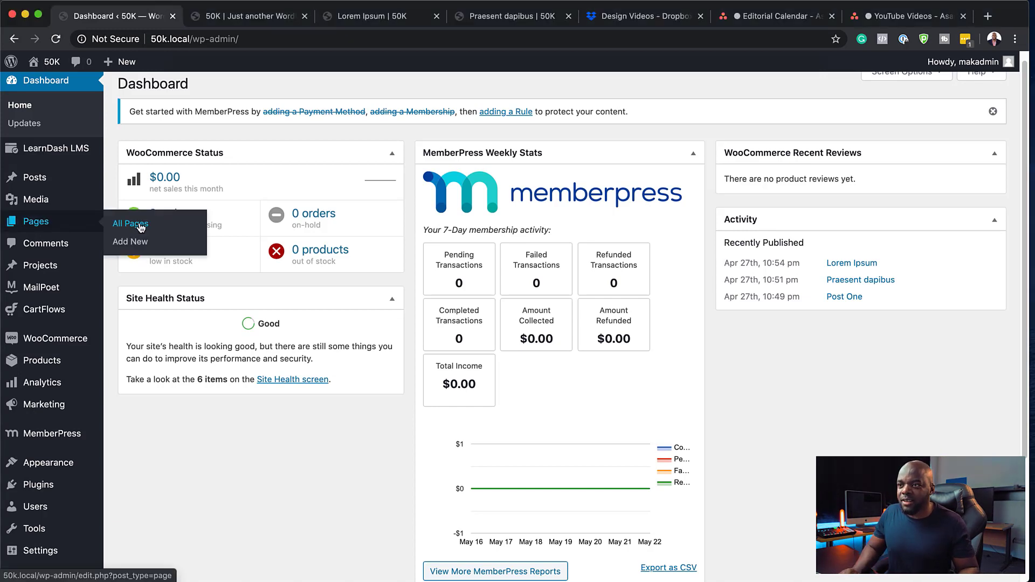
- Create a new page titled "Landing" and start building it with the Divi Builder
{"action": "left_click", "coordinate": [138, 245]}
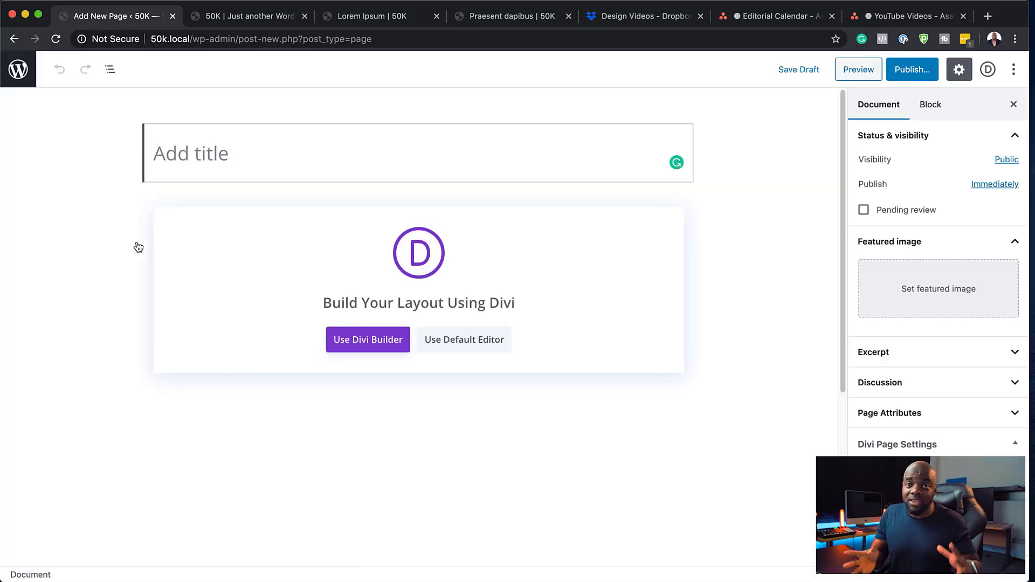
{"action": "type", "text": "Lan"}
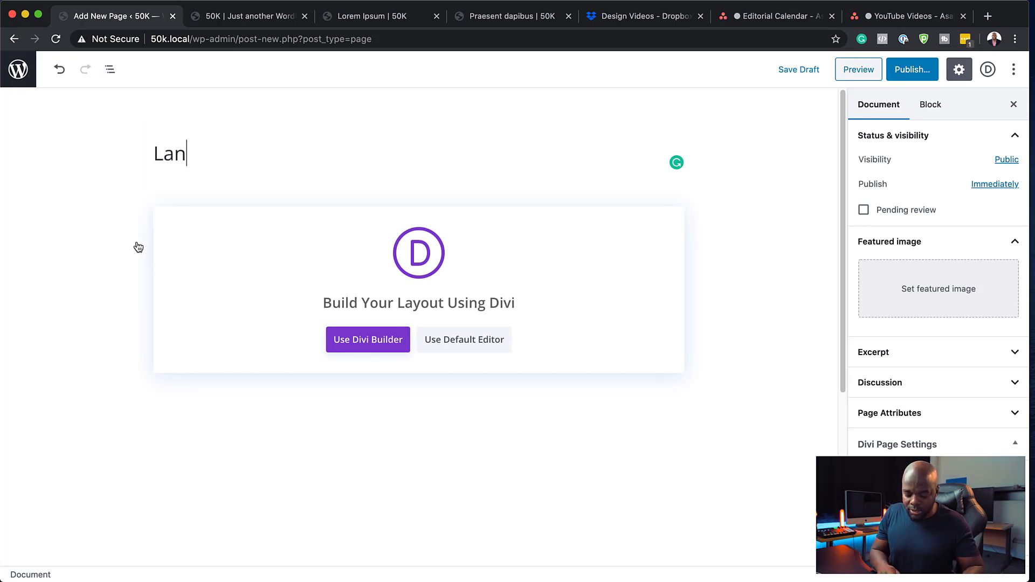
{"action": "type", "text": "ding"}
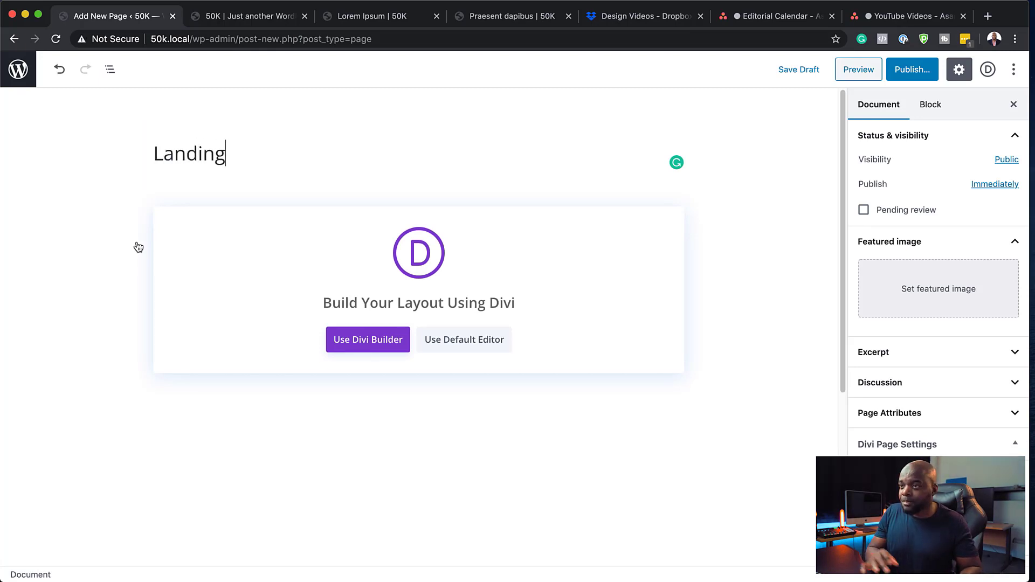
{"action": "left_click", "coordinate": [367, 340]}
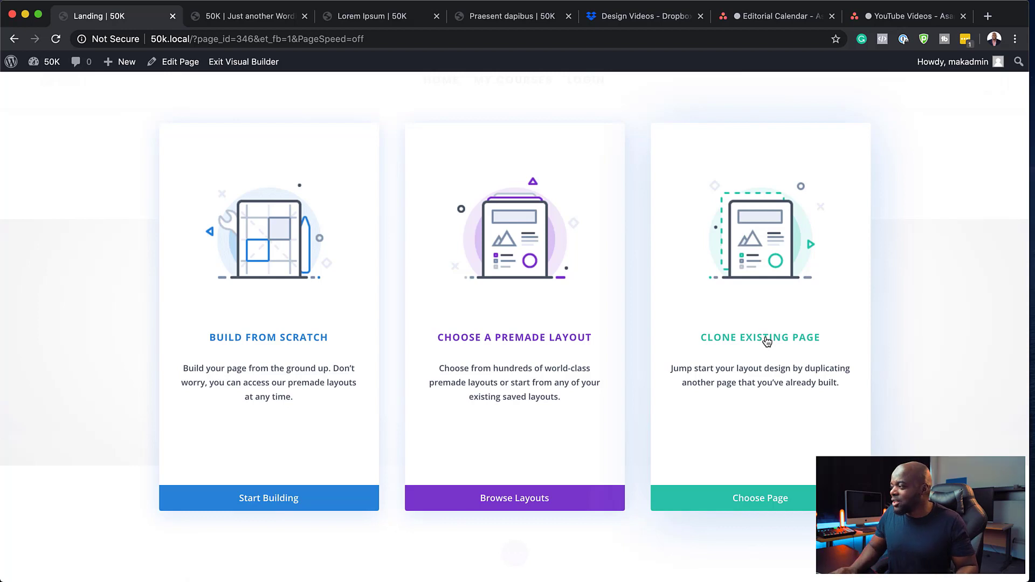
- Clone the existing Cooking Course page as the layout of the Landing page
{"action": "left_click", "coordinate": [768, 498]}
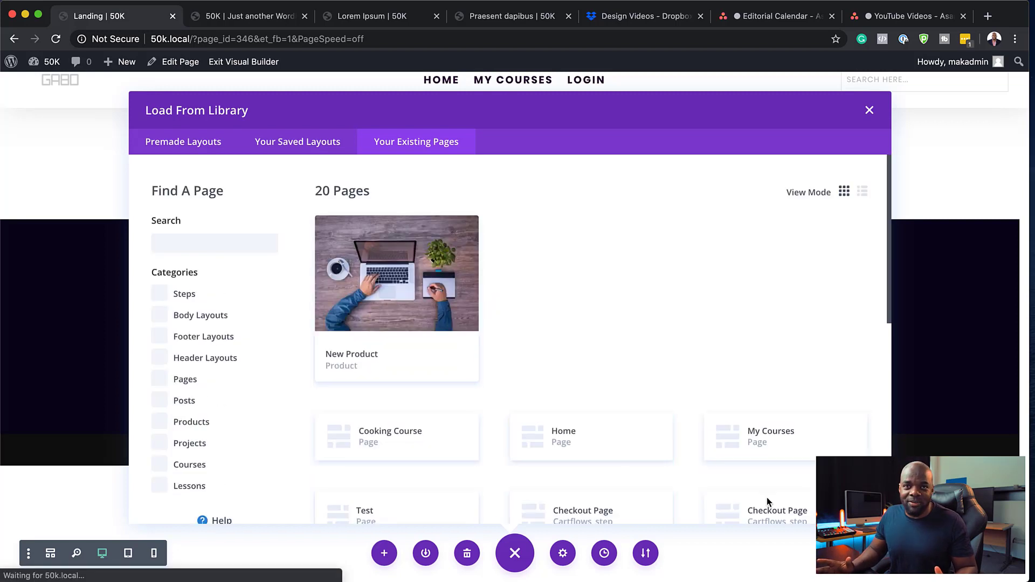
{"action": "scroll", "coordinate": [277, 343], "scroll_direction": "down", "scroll_amount": 3}
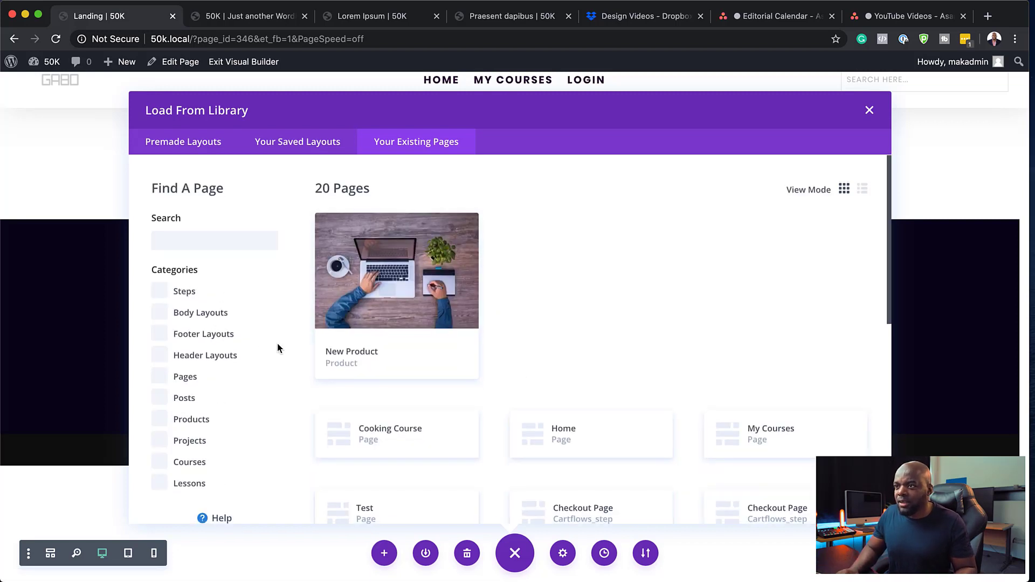
{"action": "scroll", "coordinate": [277, 348], "scroll_direction": "down", "scroll_amount": 1}
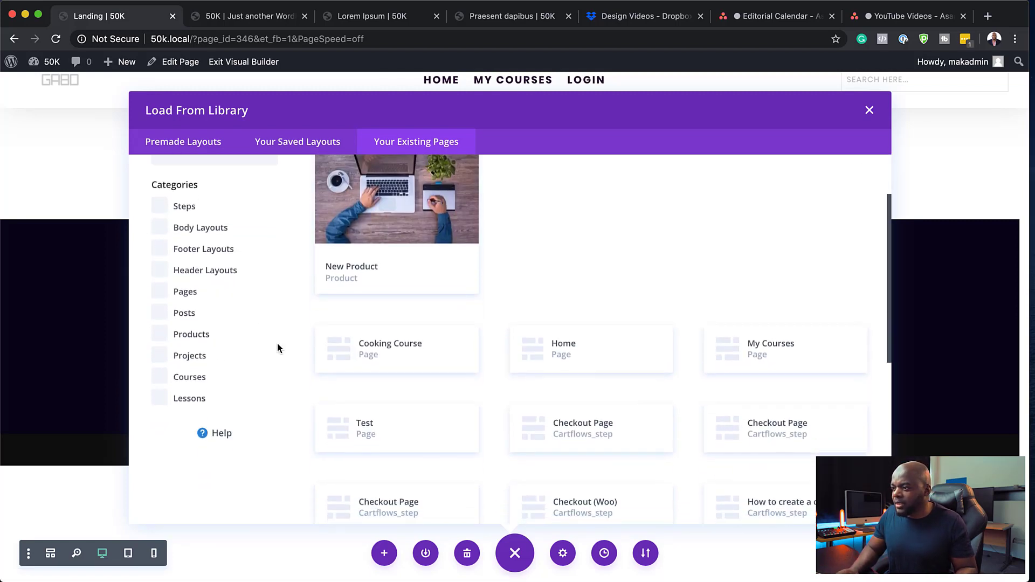
{"action": "left_click", "coordinate": [420, 342]}
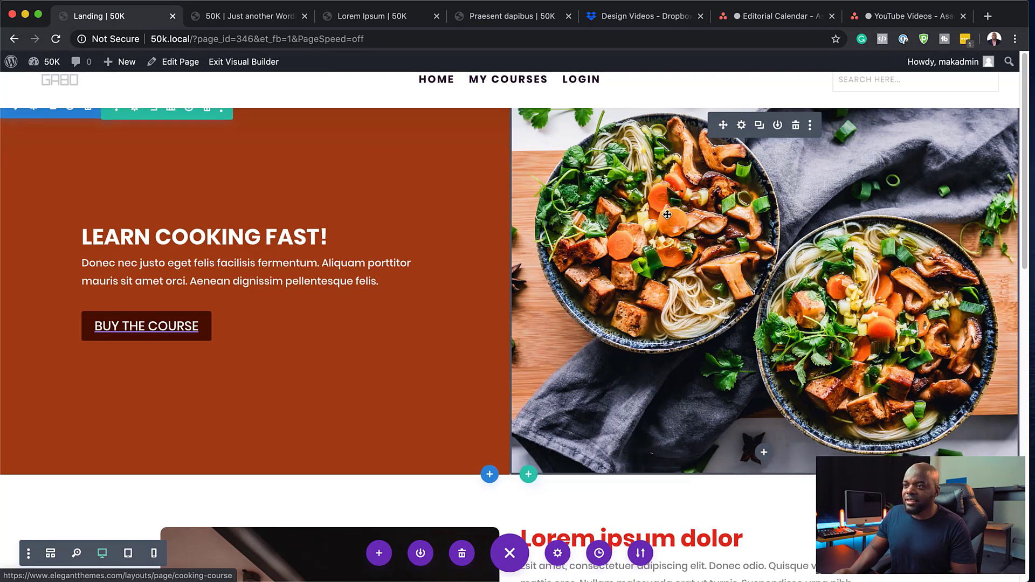
- Replace the chef photo beside the "Lorem ipsum dolor" text with the sliced bread and salad photo from the media library
{"action": "scroll", "coordinate": [456, 358], "scroll_direction": "down", "scroll_amount": 1}
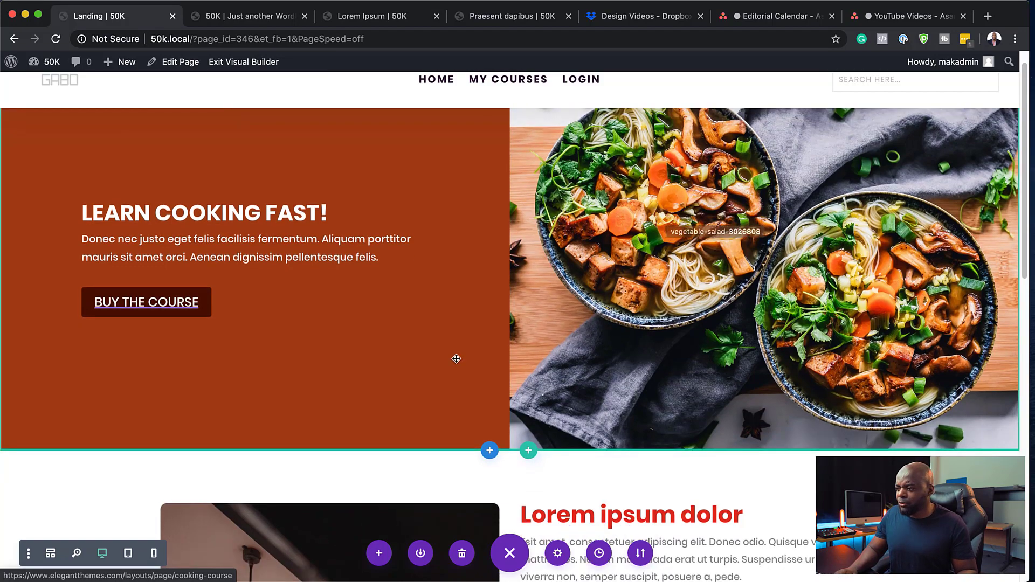
{"action": "scroll", "coordinate": [456, 358], "scroll_direction": "down", "scroll_amount": 8}
{"action": "scroll", "coordinate": [457, 360], "scroll_direction": "up", "scroll_amount": 5}
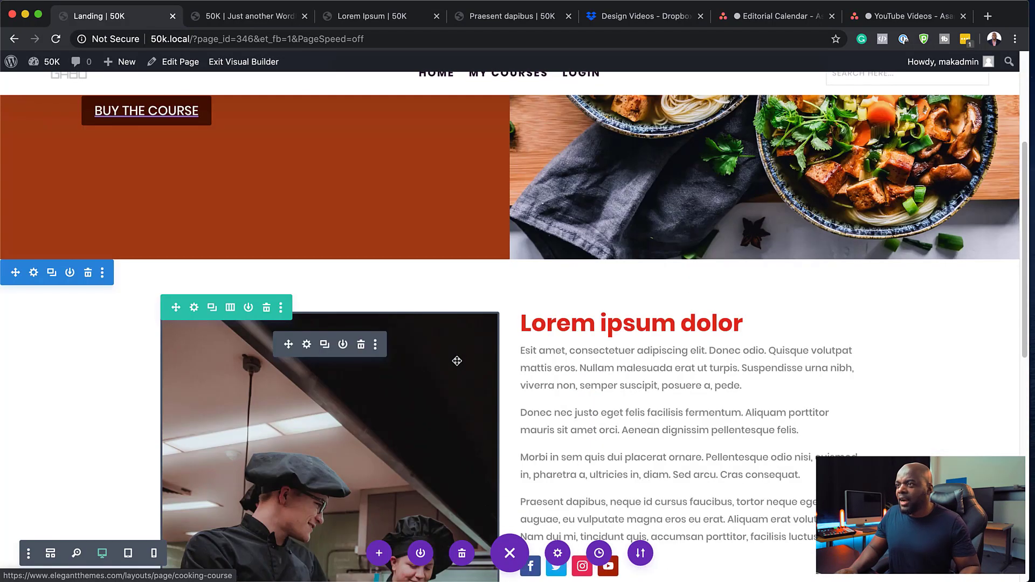
{"action": "scroll", "coordinate": [456, 359], "scroll_direction": "down", "scroll_amount": 1}
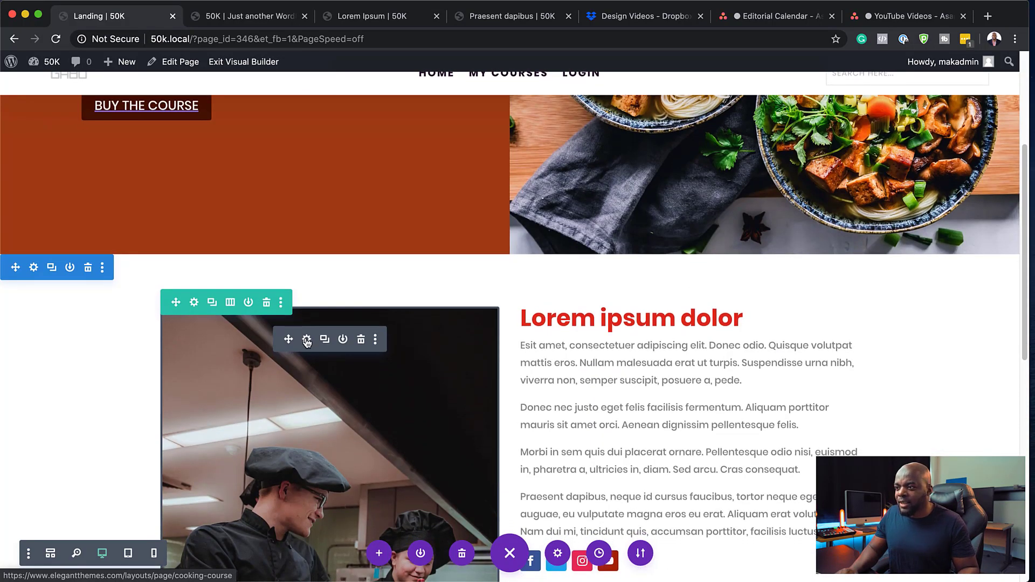
{"action": "left_click", "coordinate": [306, 341]}
{"action": "left_click", "coordinate": [123, 275]}
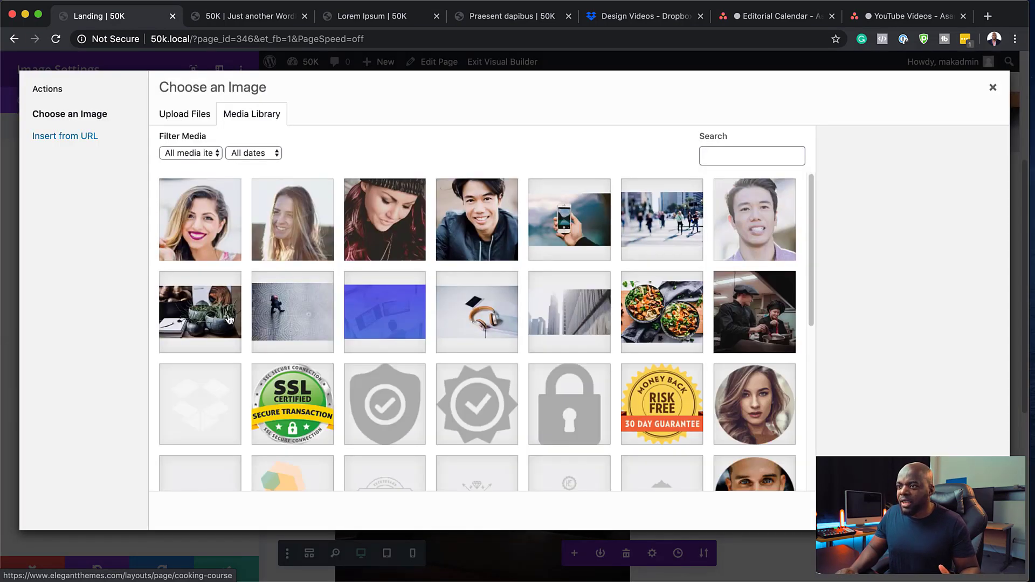
{"action": "scroll", "coordinate": [501, 400], "scroll_direction": "down", "scroll_amount": 5}
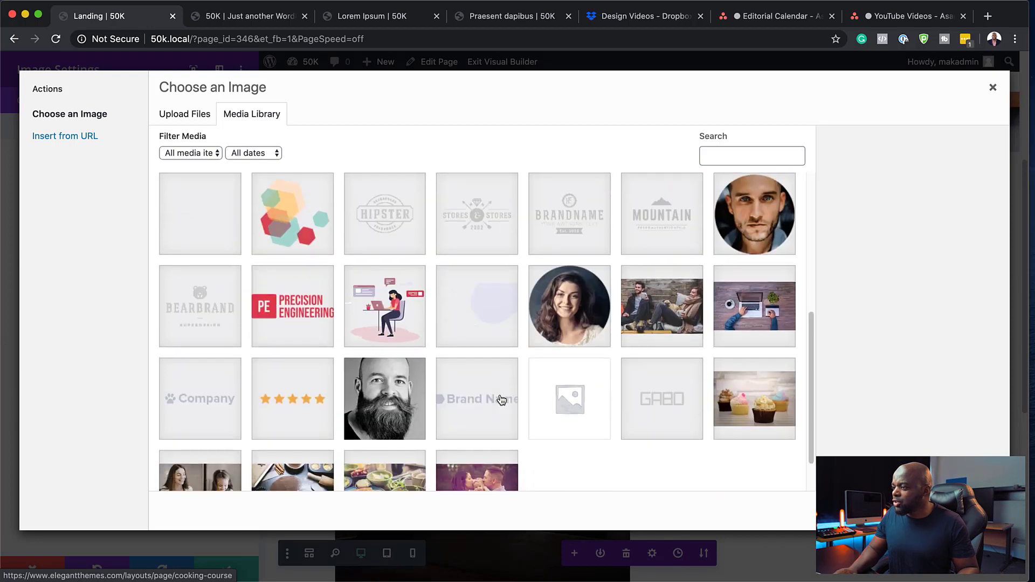
{"action": "scroll", "coordinate": [501, 400], "scroll_direction": "down", "scroll_amount": 1}
{"action": "left_click", "coordinate": [409, 436]}
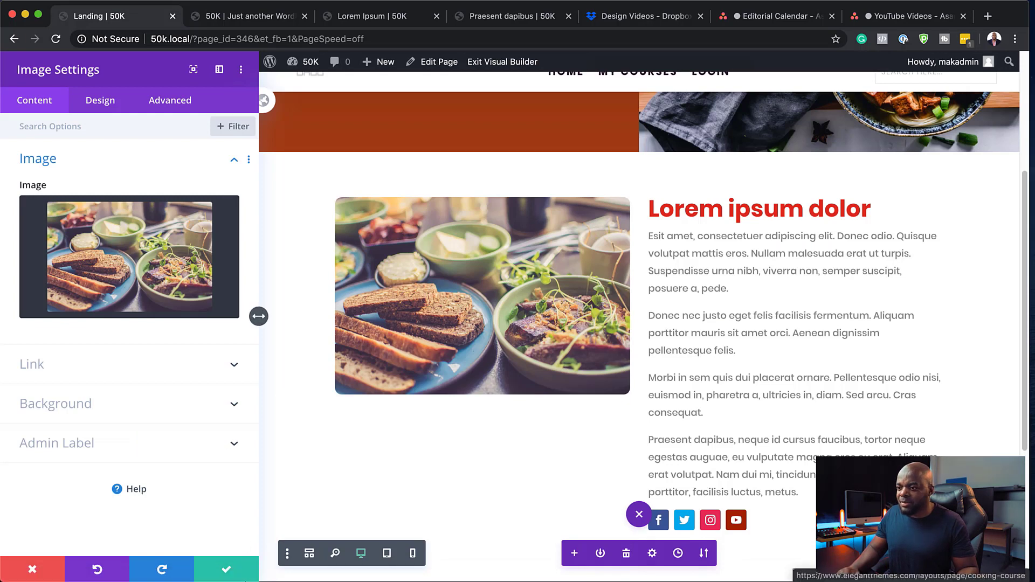
{"action": "left_click", "coordinate": [231, 563]}
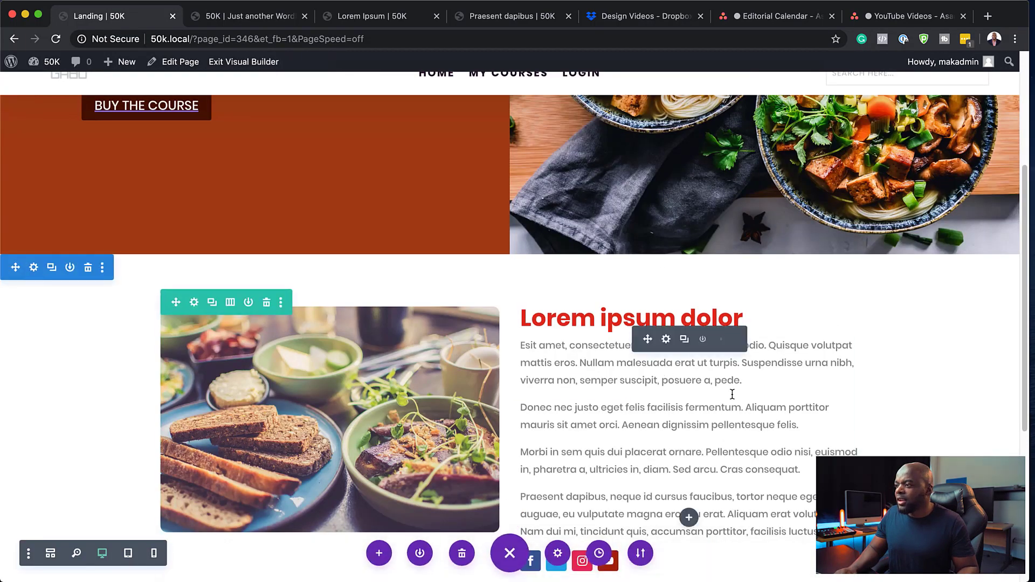
- Replace the noodle bowls photo beside "Learn Cooking Fast!" with the cookie-cutting dough photo from the media library
{"action": "scroll", "coordinate": [735, 389], "scroll_direction": "down", "scroll_amount": 3}
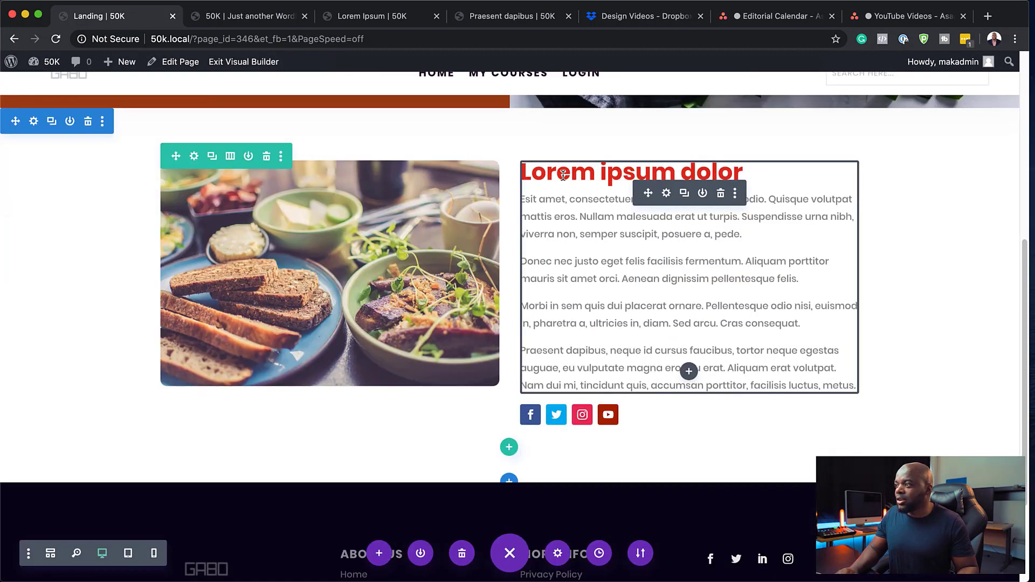
{"action": "scroll", "coordinate": [622, 304], "scroll_direction": "up", "scroll_amount": 7}
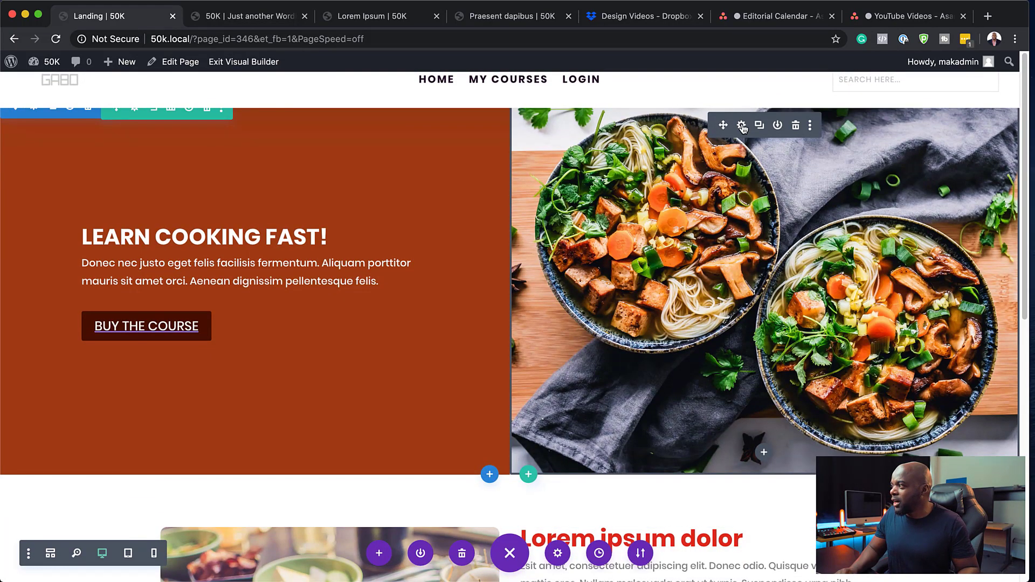
{"action": "left_click", "coordinate": [743, 126]}
{"action": "left_click", "coordinate": [173, 254]}
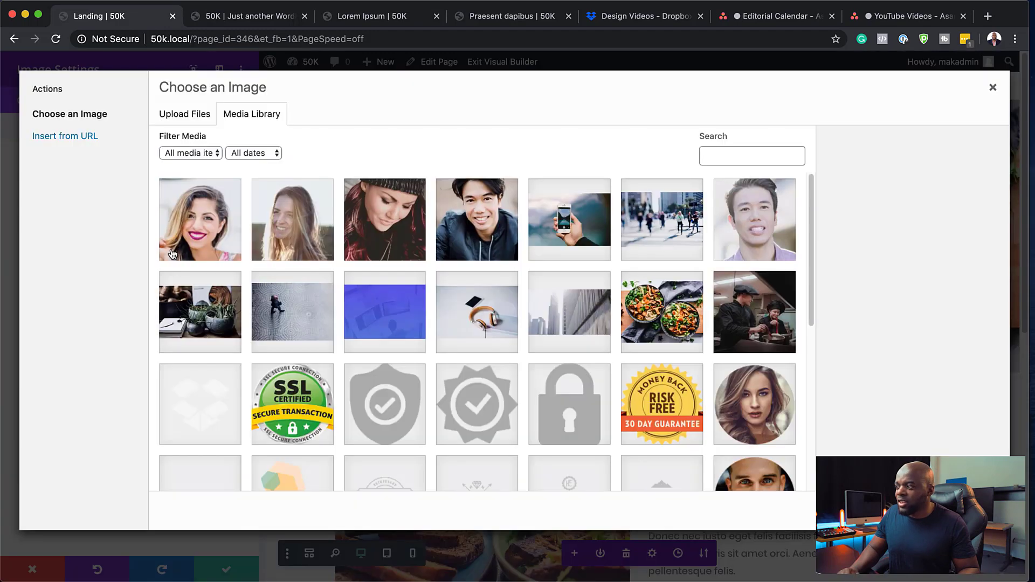
{"action": "scroll", "coordinate": [596, 373], "scroll_direction": "down", "scroll_amount": 6}
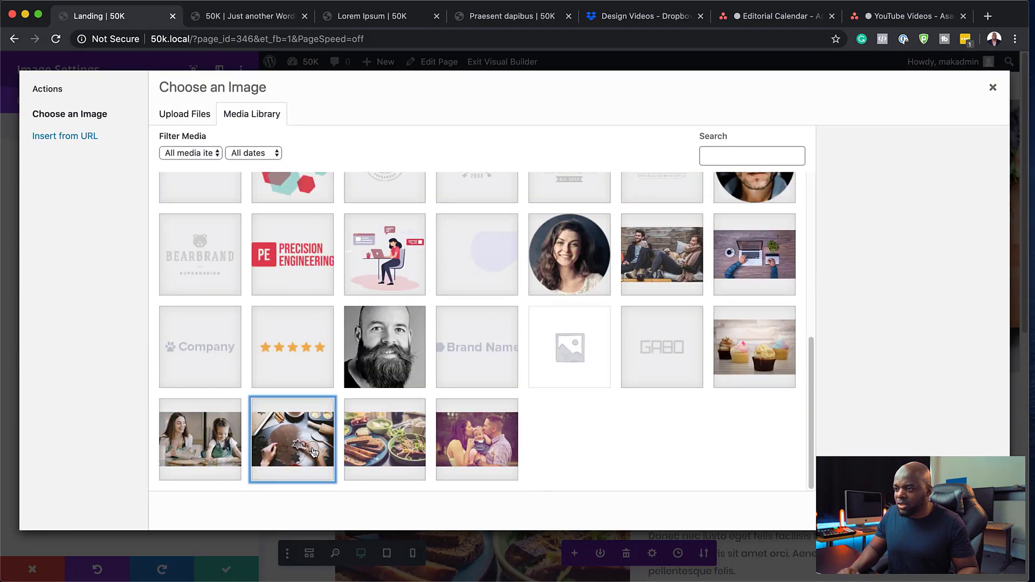
{"action": "left_click", "coordinate": [312, 453]}
{"action": "left_click", "coordinate": [965, 514]}
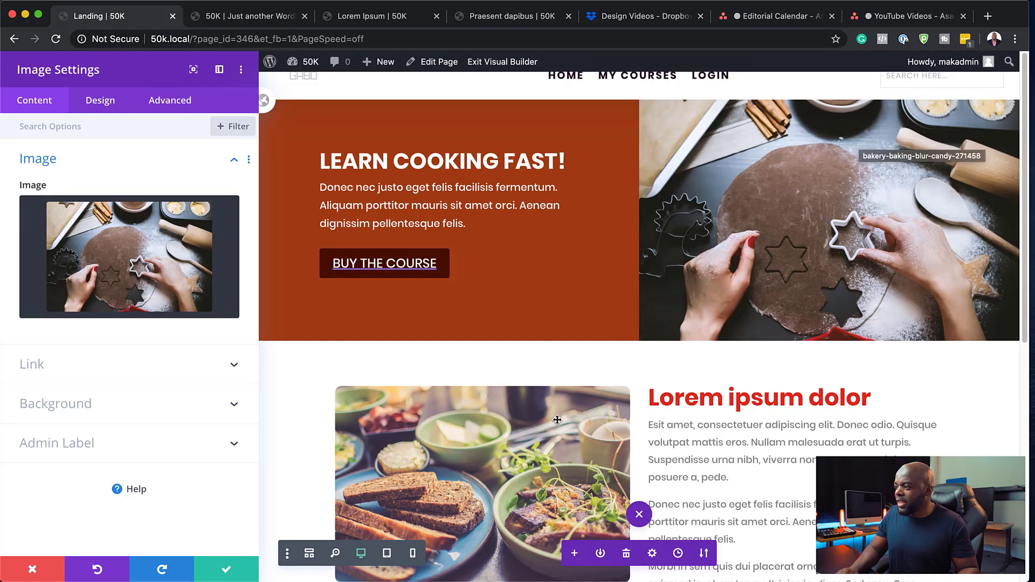
{"action": "left_click", "coordinate": [226, 567]}
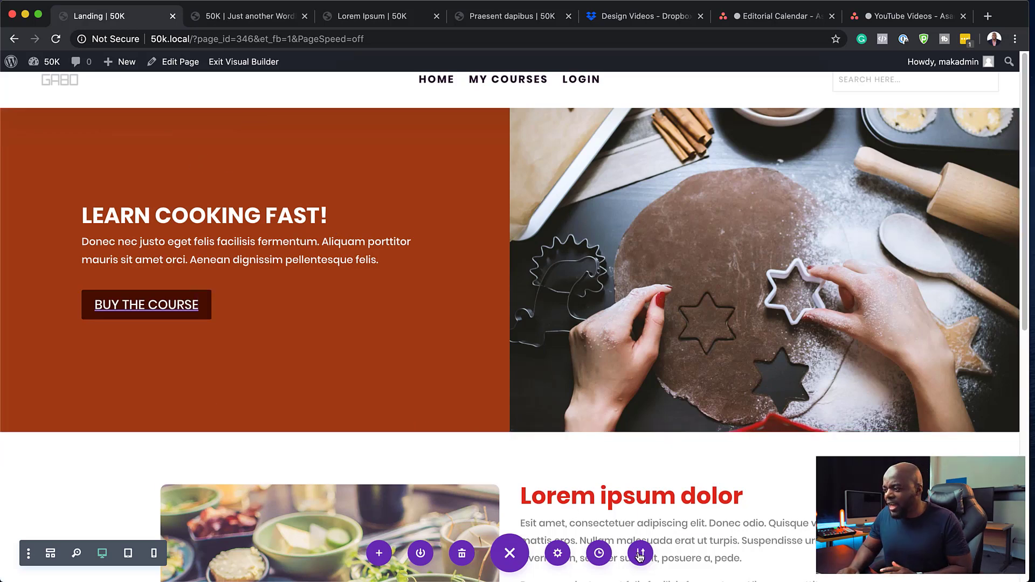
- Exit the visual builder and review the live Landing page down to its footer
{"action": "scroll", "coordinate": [663, 522], "scroll_direction": "down", "scroll_amount": 10}
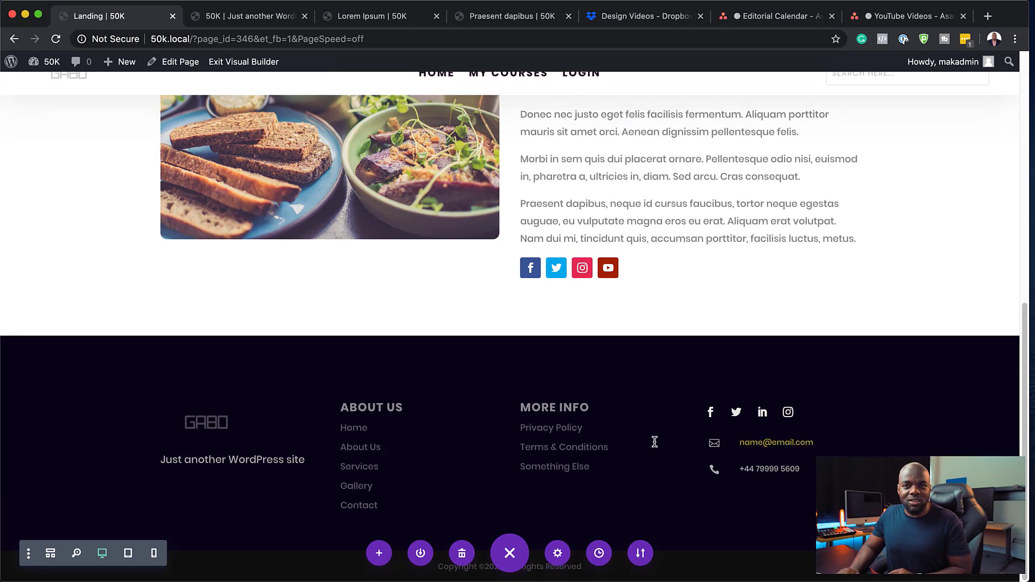
{"action": "scroll", "coordinate": [642, 437], "scroll_direction": "up", "scroll_amount": 10}
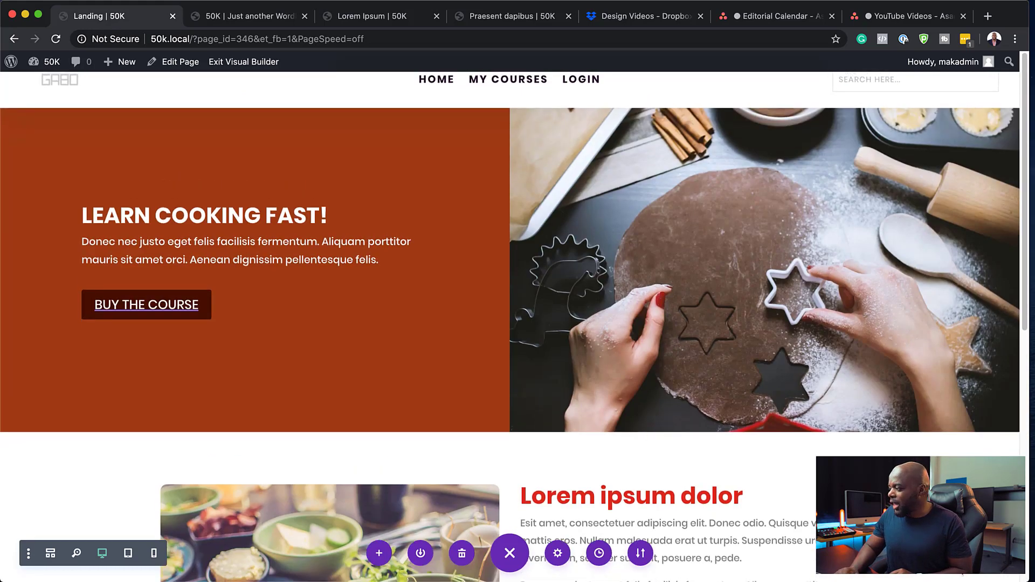
{"action": "left_click", "coordinate": [236, 63]}
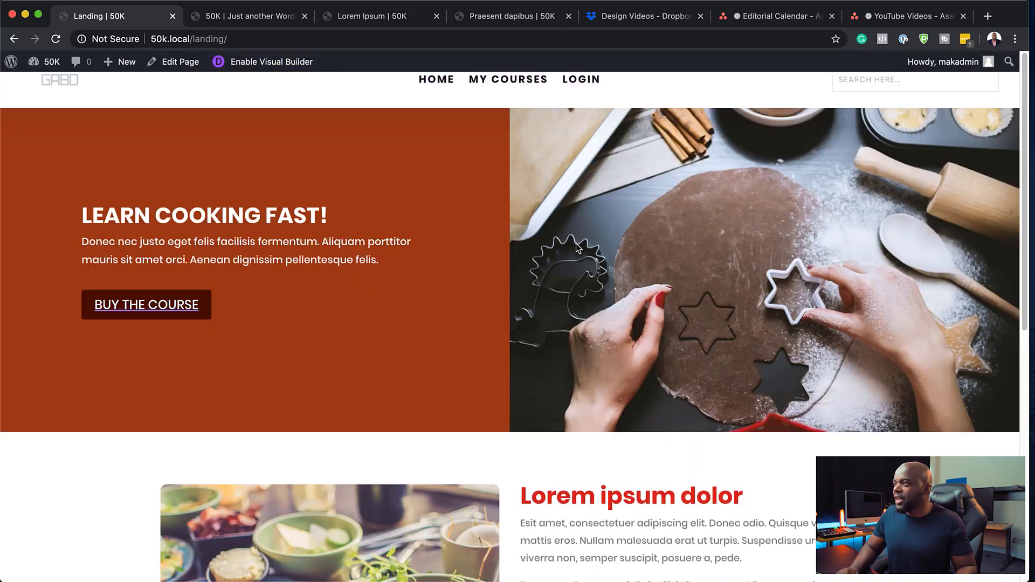
{"action": "scroll", "coordinate": [650, 247], "scroll_direction": "down", "scroll_amount": 10}
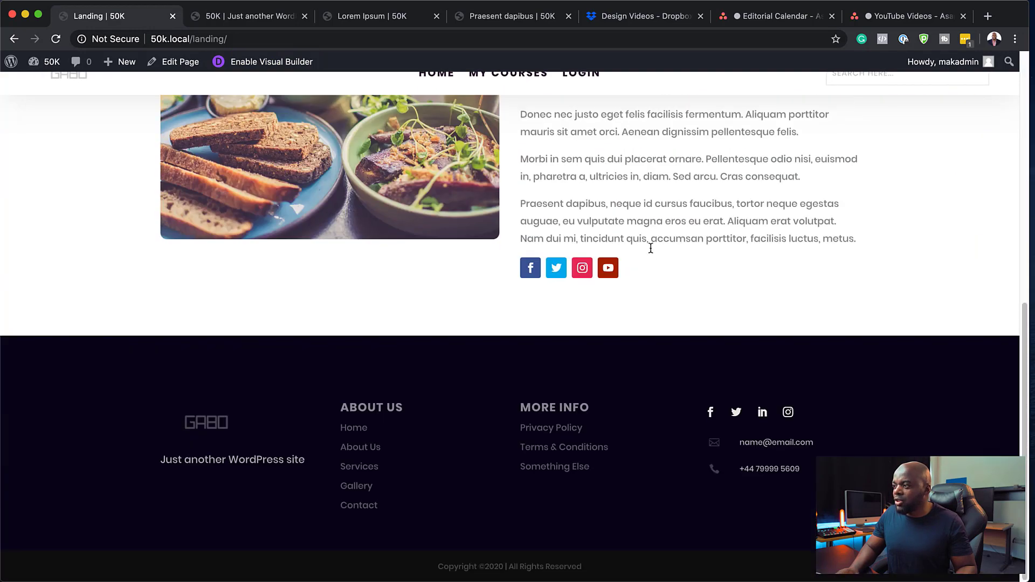
{"action": "scroll", "coordinate": [561, 174], "scroll_direction": "up", "scroll_amount": 10}
- In the homepage's browser tab, open the live Cooking Course page from the list of all pages and review its original content
{"action": "left_click", "coordinate": [273, 19]}
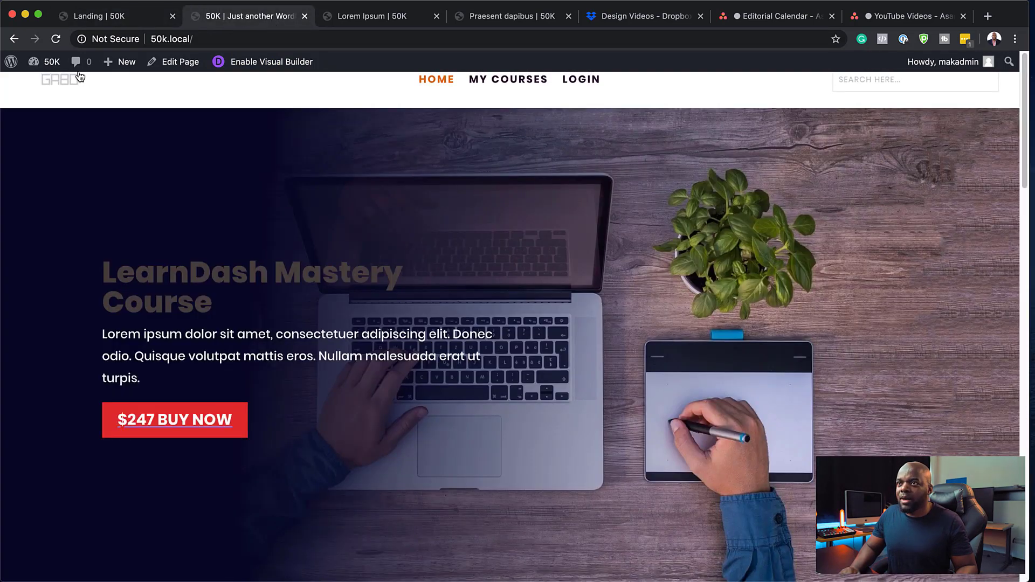
{"action": "left_click", "coordinate": [40, 85]}
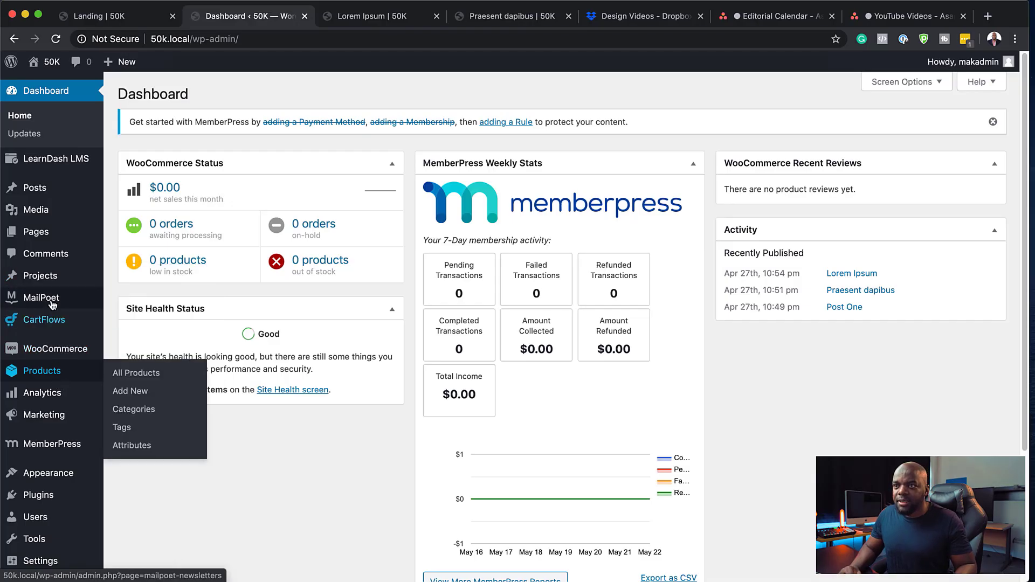
{"action": "mouse_move", "coordinate": [52, 189]}
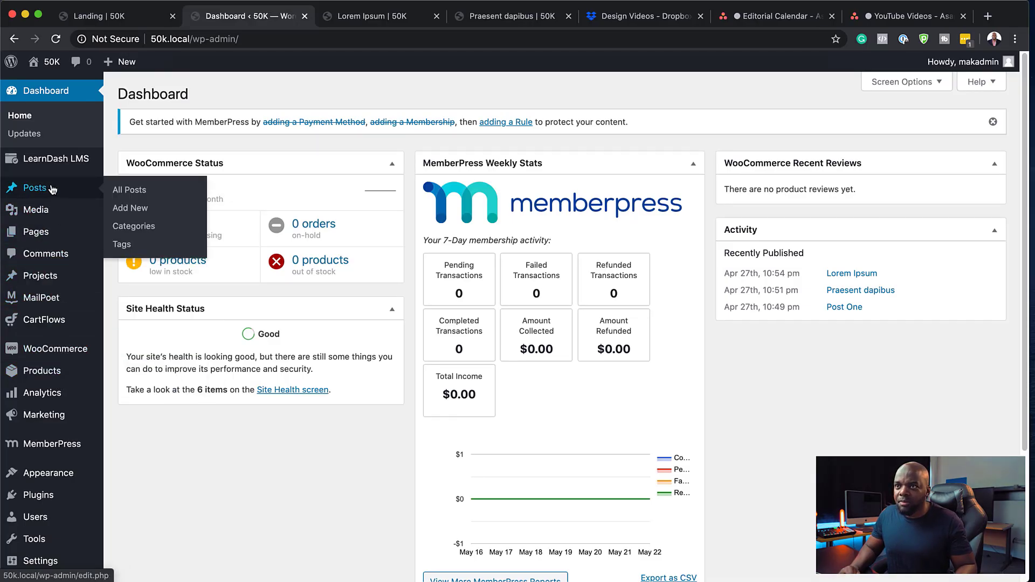
{"action": "mouse_move", "coordinate": [37, 232]}
{"action": "left_click", "coordinate": [148, 235]}
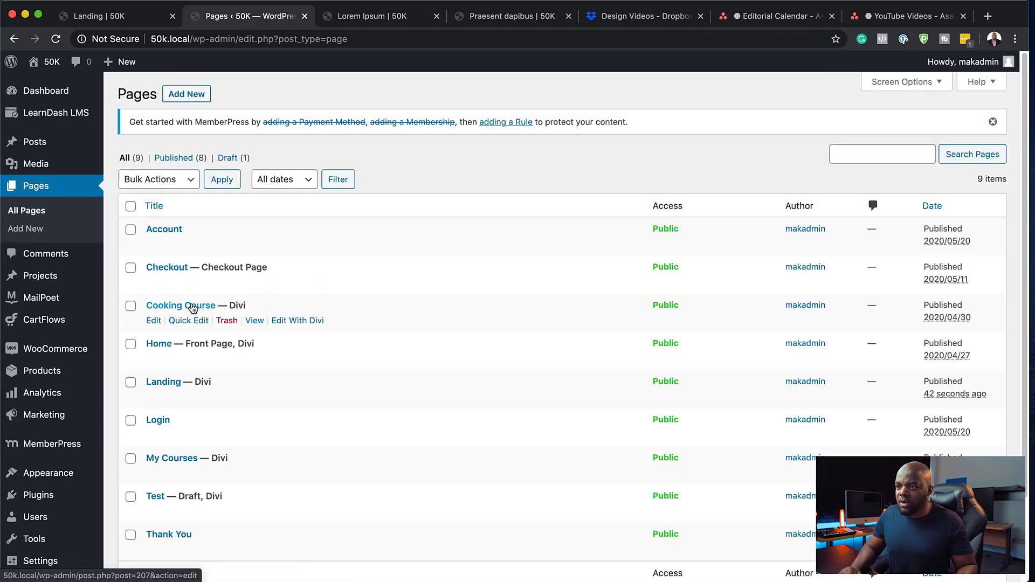
{"action": "left_click", "coordinate": [259, 324]}
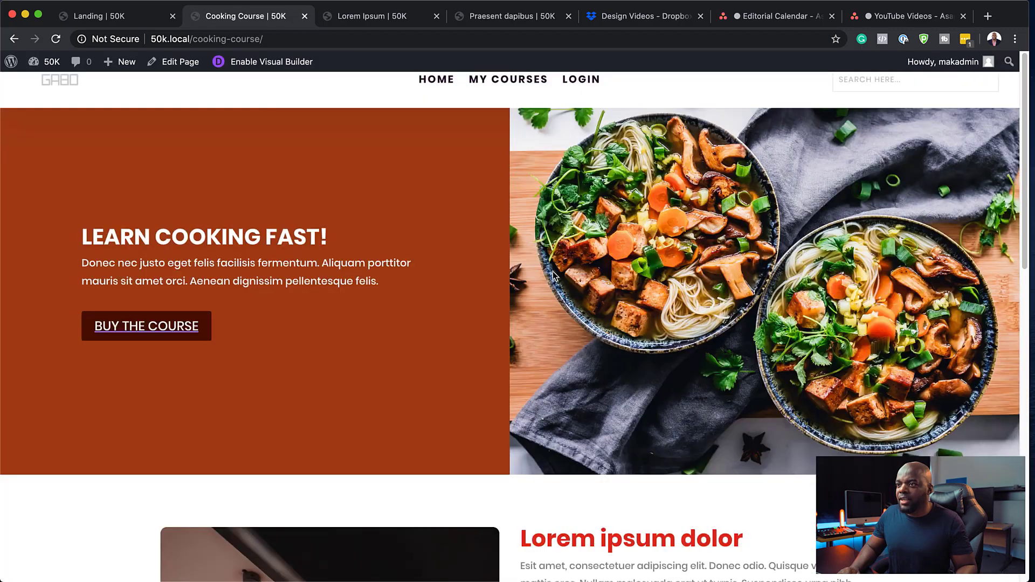
{"action": "scroll", "coordinate": [669, 251], "scroll_direction": "down", "scroll_amount": 10}
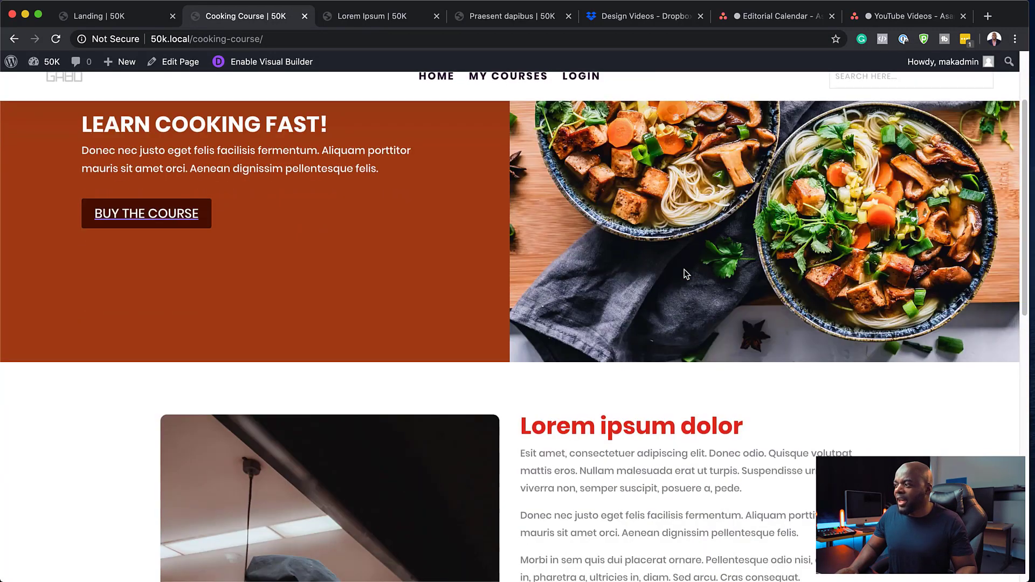
{"action": "scroll", "coordinate": [683, 268], "scroll_direction": "down", "scroll_amount": 2}
{"action": "scroll", "coordinate": [683, 268], "scroll_direction": "up", "scroll_amount": 20}
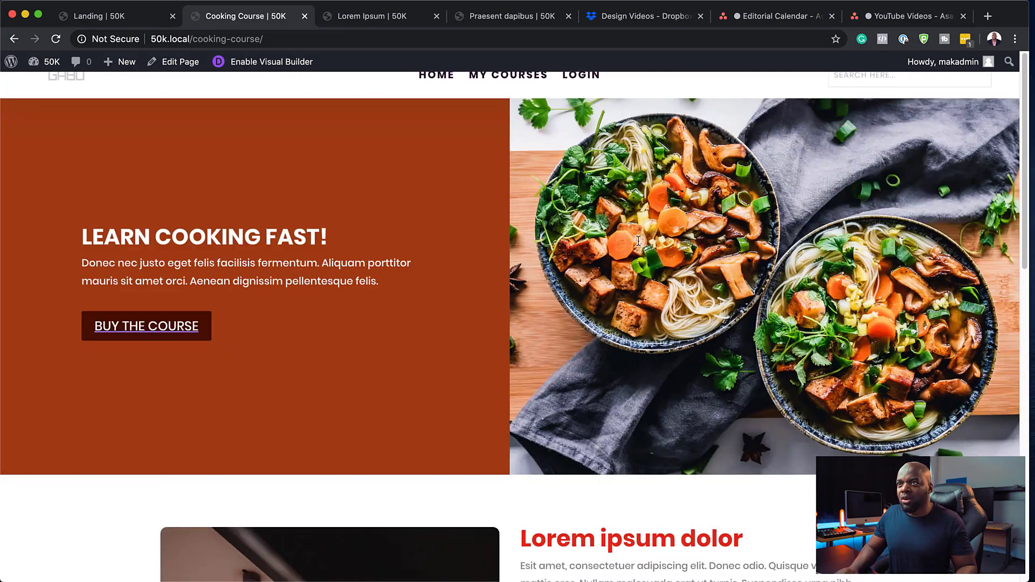
- Return to the live Landing page and compare its images and layout with the Cooking Course page
{"action": "left_click", "coordinate": [151, 18]}
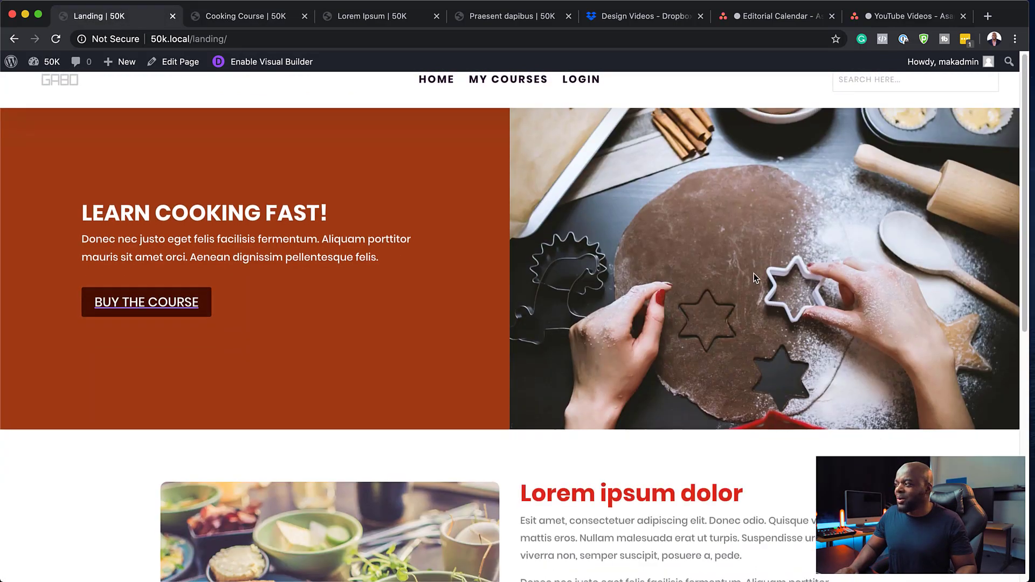
{"action": "scroll", "coordinate": [756, 277], "scroll_direction": "down", "scroll_amount": 10}
{"action": "scroll", "coordinate": [756, 277], "scroll_direction": "up", "scroll_amount": 20}
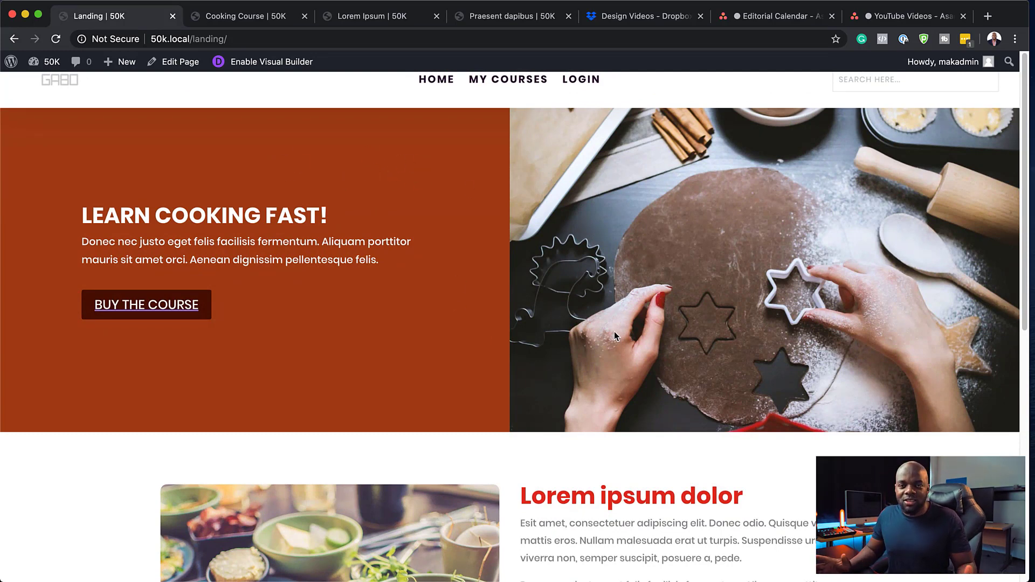
- Create a new page titled "Tips" from the site's dashboard and start building it with the Divi Builder
{"action": "mouse_move", "coordinate": [49, 63]}
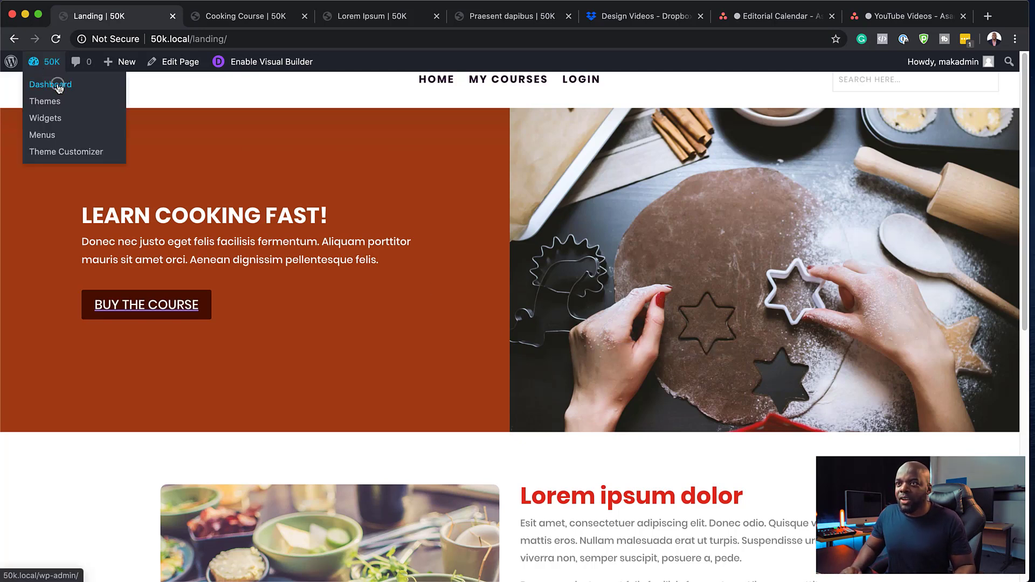
{"action": "left_click", "coordinate": [58, 87]}
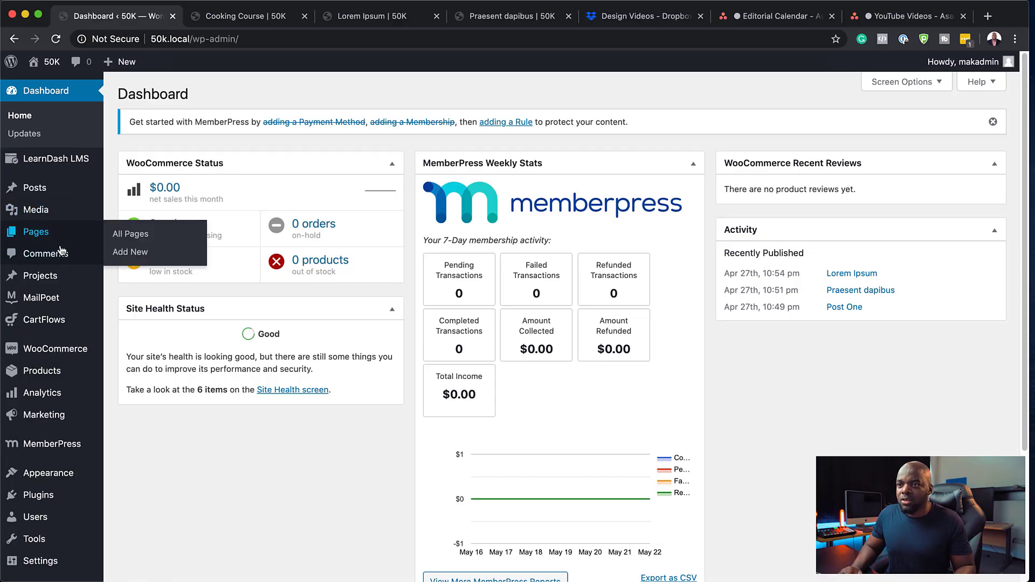
{"action": "mouse_move", "coordinate": [81, 232]}
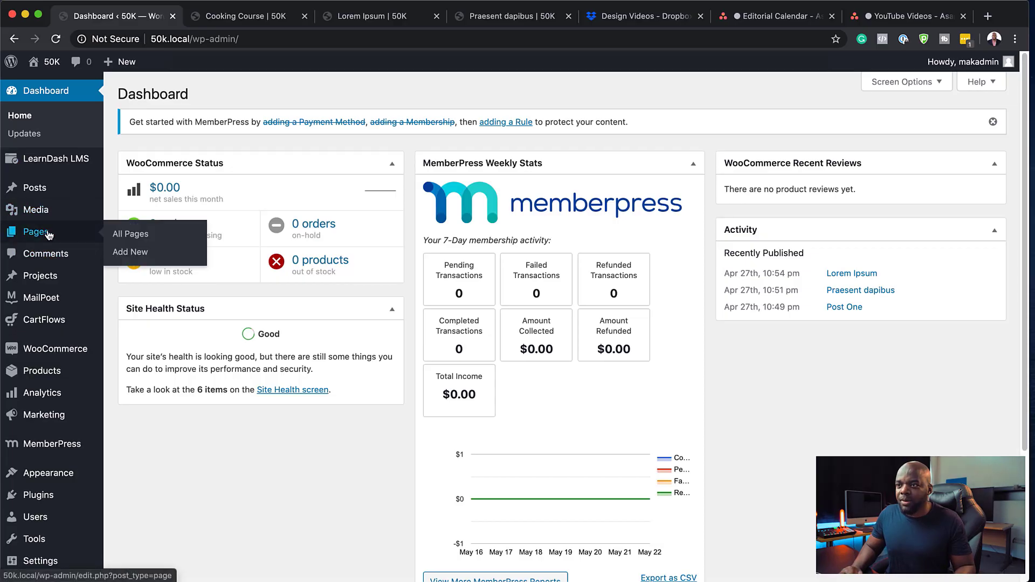
{"action": "left_click", "coordinate": [132, 252]}
{"action": "type", "text": "Tips"}
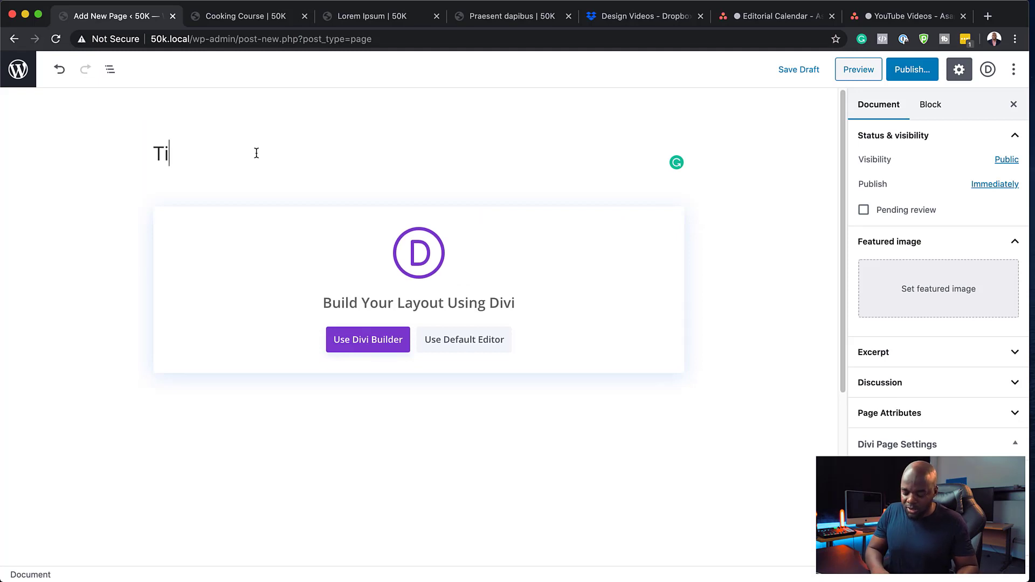
{"action": "left_click", "coordinate": [395, 344]}
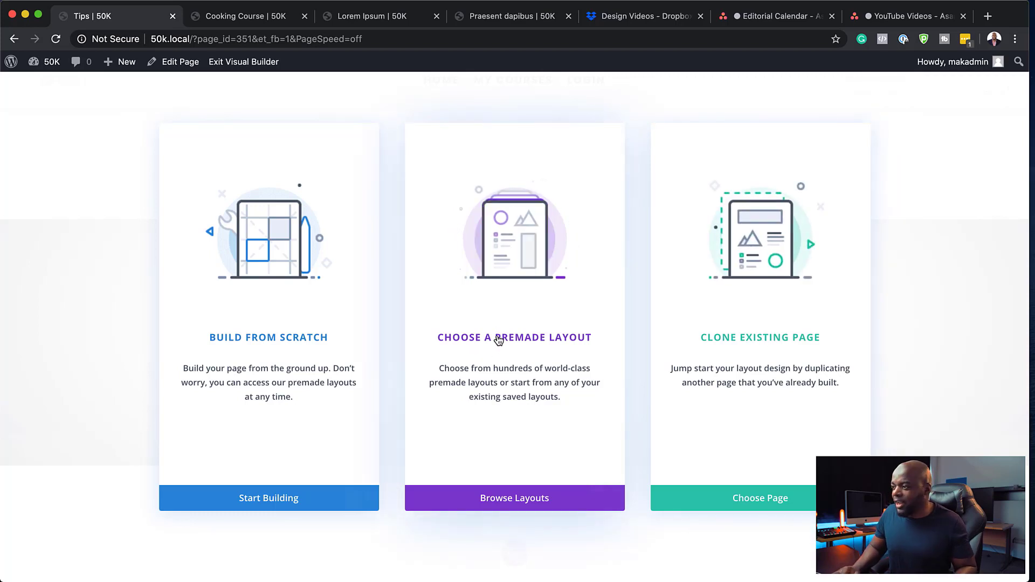
- Browse the premade layouts and apply the Photo Marketplace Landing Page layout to the Tips page
{"action": "left_click", "coordinate": [497, 338]}
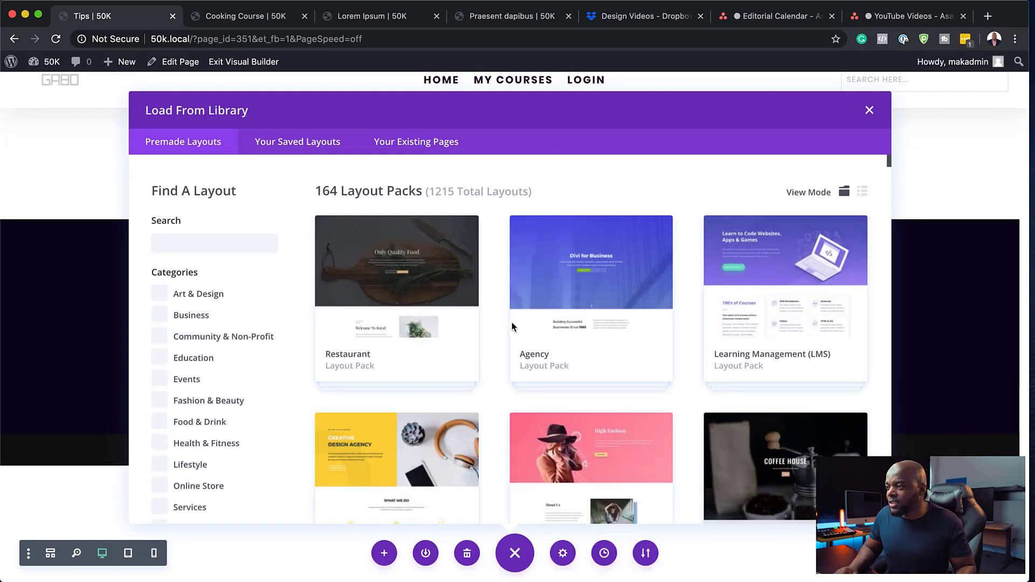
{"action": "scroll", "coordinate": [580, 354], "scroll_direction": "down", "scroll_amount": 2}
{"action": "scroll", "coordinate": [579, 354], "scroll_direction": "down", "scroll_amount": 10}
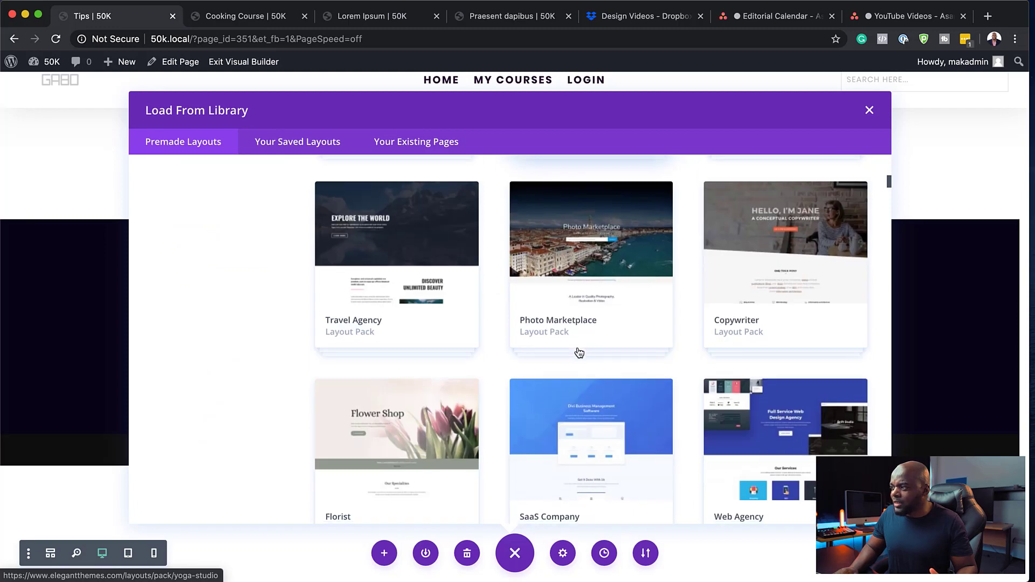
{"action": "left_click", "coordinate": [642, 228]}
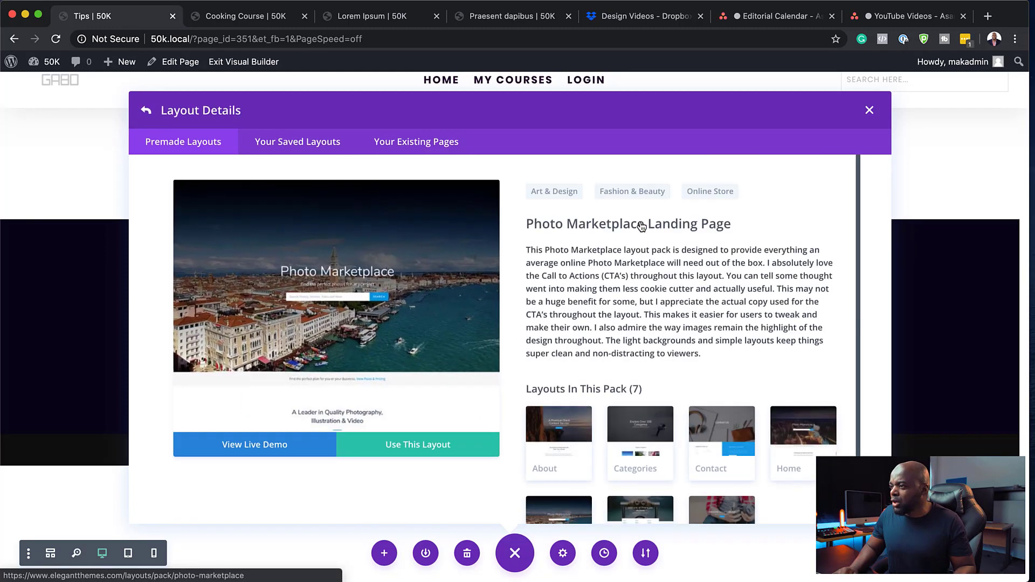
{"action": "left_click", "coordinate": [424, 462]}
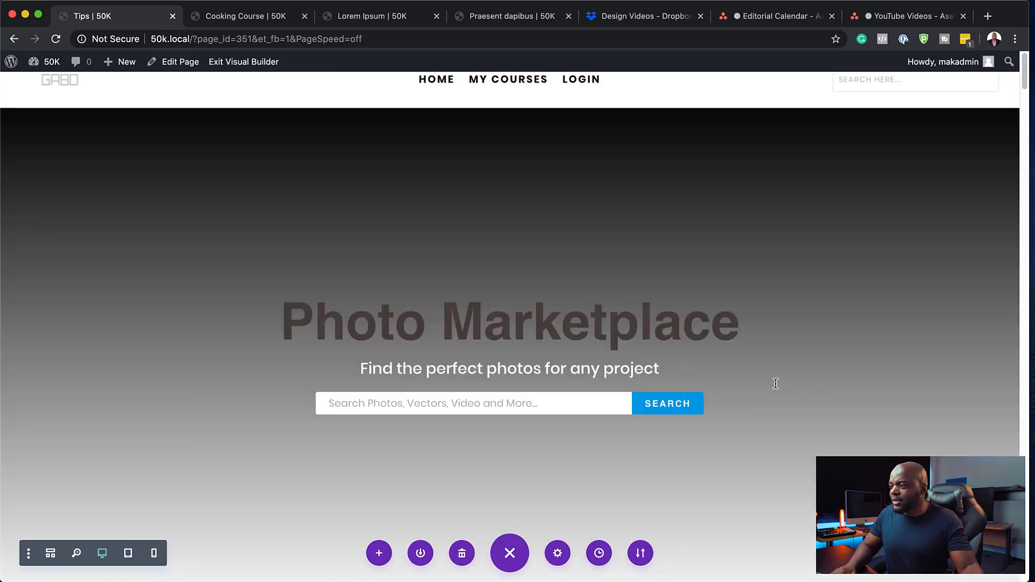
- Replace the hero section's Venice background image with the noodle bowls photo from the media library and save the section settings
{"action": "scroll", "coordinate": [768, 426], "scroll_direction": "down", "scroll_amount": 5}
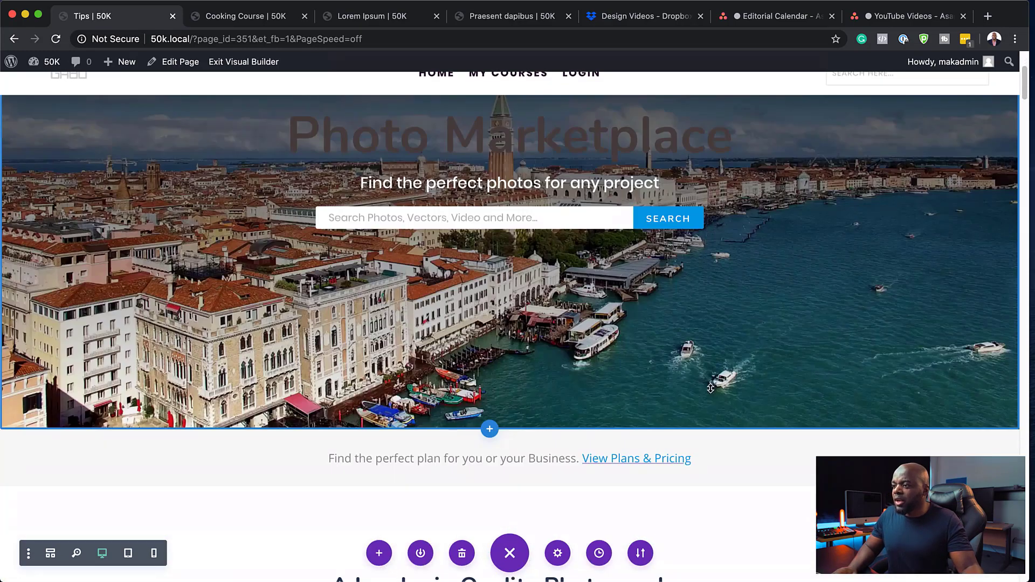
{"action": "scroll", "coordinate": [710, 388], "scroll_direction": "down", "scroll_amount": 5}
{"action": "scroll", "coordinate": [711, 388], "scroll_direction": "up", "scroll_amount": 8}
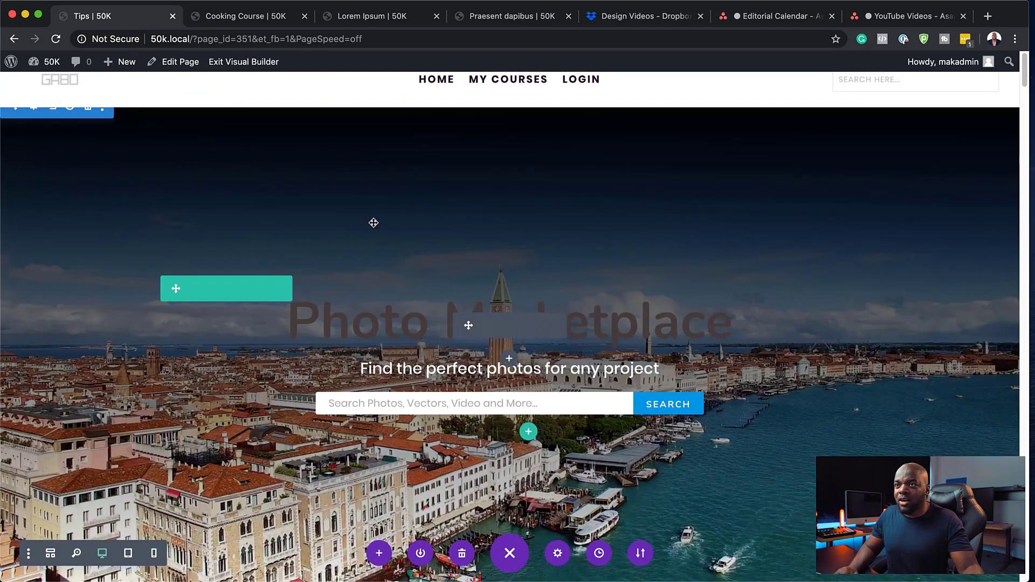
{"action": "left_click", "coordinate": [34, 113]}
{"action": "left_click", "coordinate": [60, 203]}
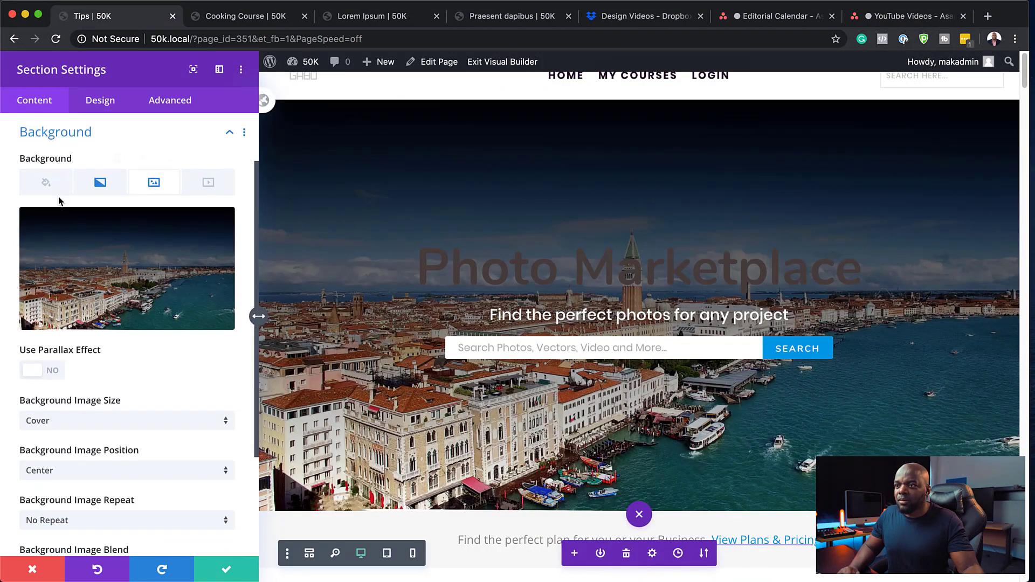
{"action": "left_click", "coordinate": [160, 277]}
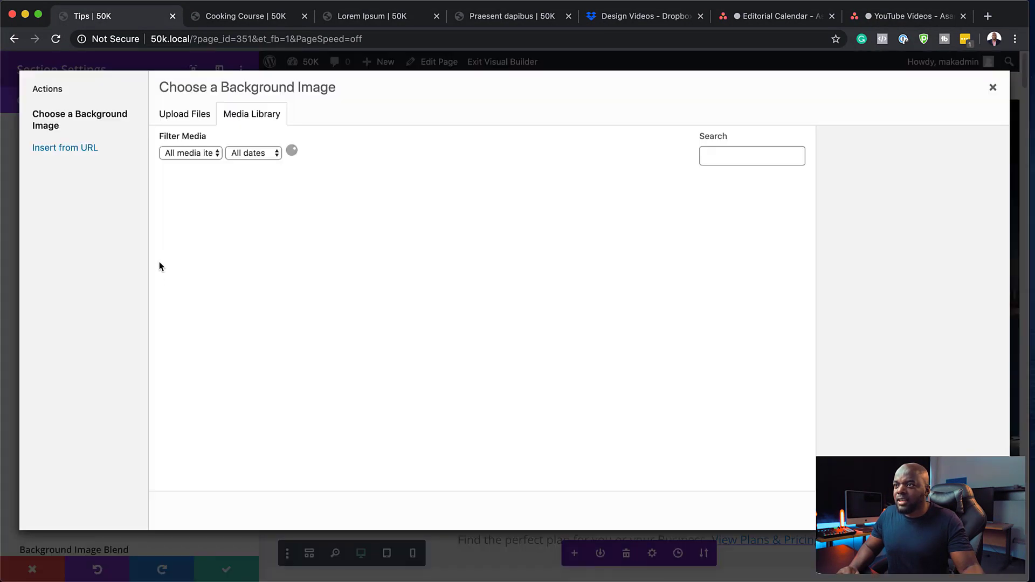
{"action": "scroll", "coordinate": [546, 324], "scroll_direction": "down", "scroll_amount": 3}
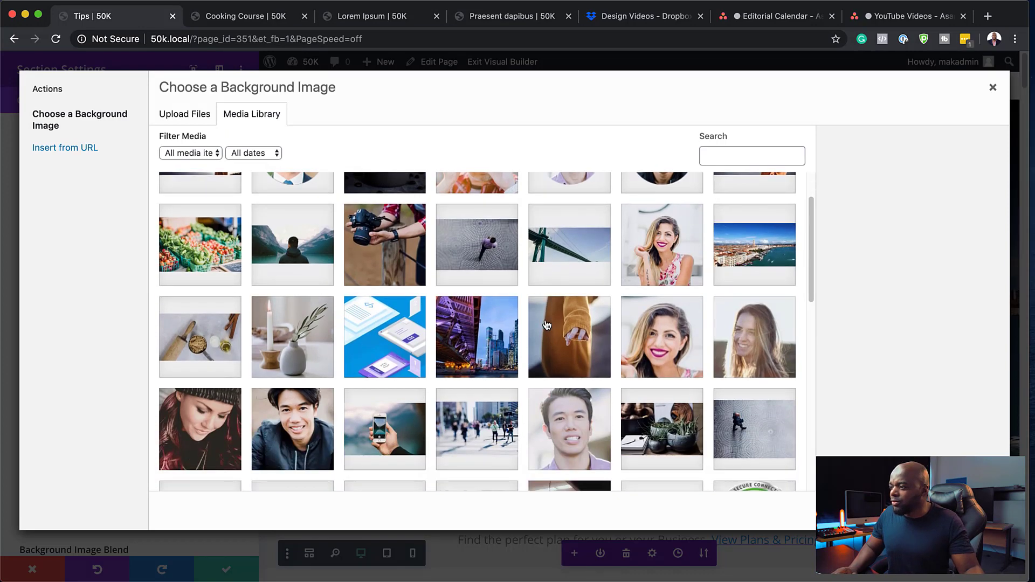
{"action": "scroll", "coordinate": [546, 324], "scroll_direction": "down", "scroll_amount": 2}
{"action": "left_click", "coordinate": [478, 415]}
{"action": "left_click", "coordinate": [960, 511]}
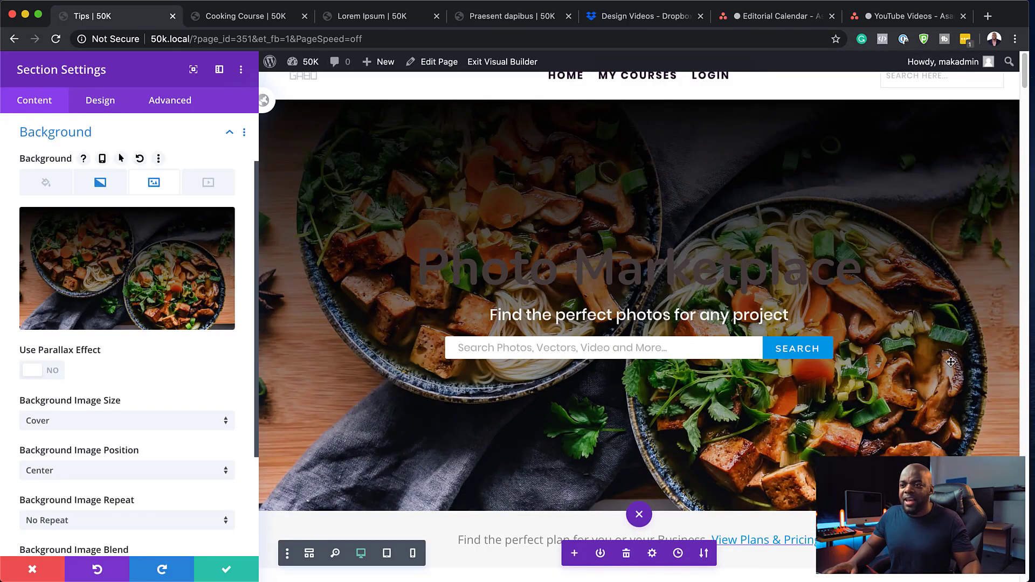
{"action": "left_click", "coordinate": [225, 571]}
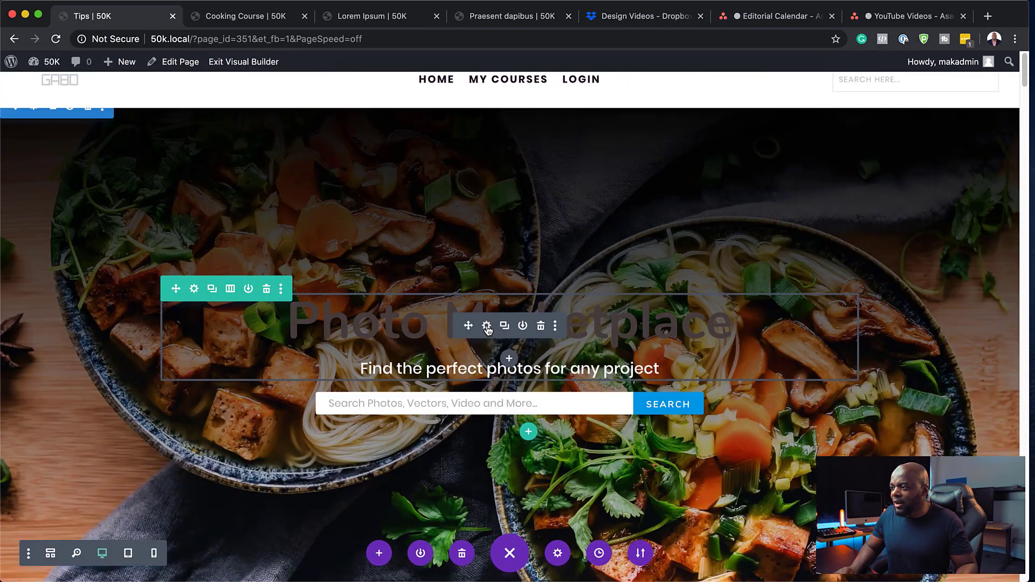
- Set the H1 heading text color of the "Photo Marketplace" text module to white and save it
{"action": "left_click", "coordinate": [487, 327]}
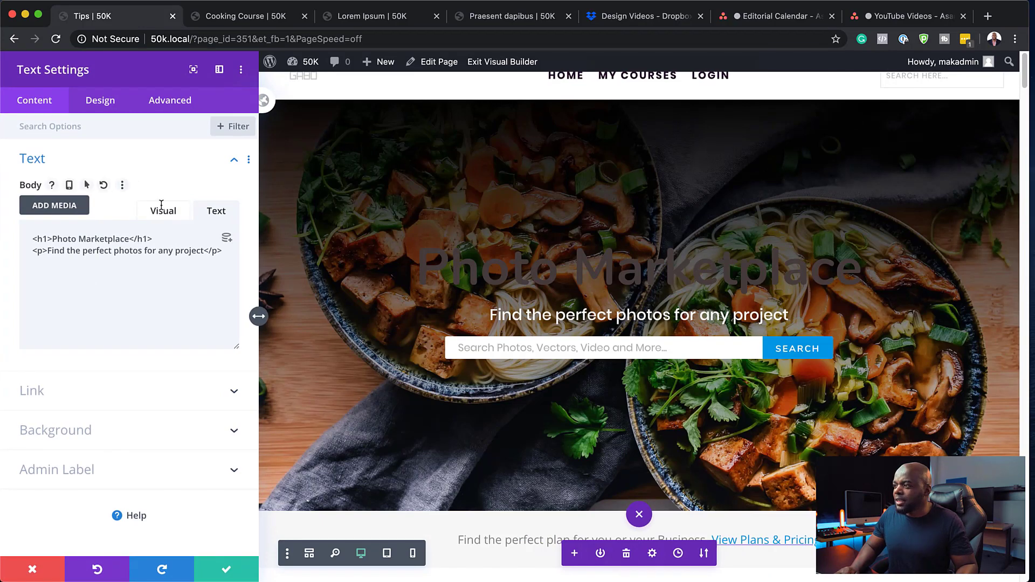
{"action": "left_click", "coordinate": [107, 108]}
{"action": "left_click", "coordinate": [51, 199]}
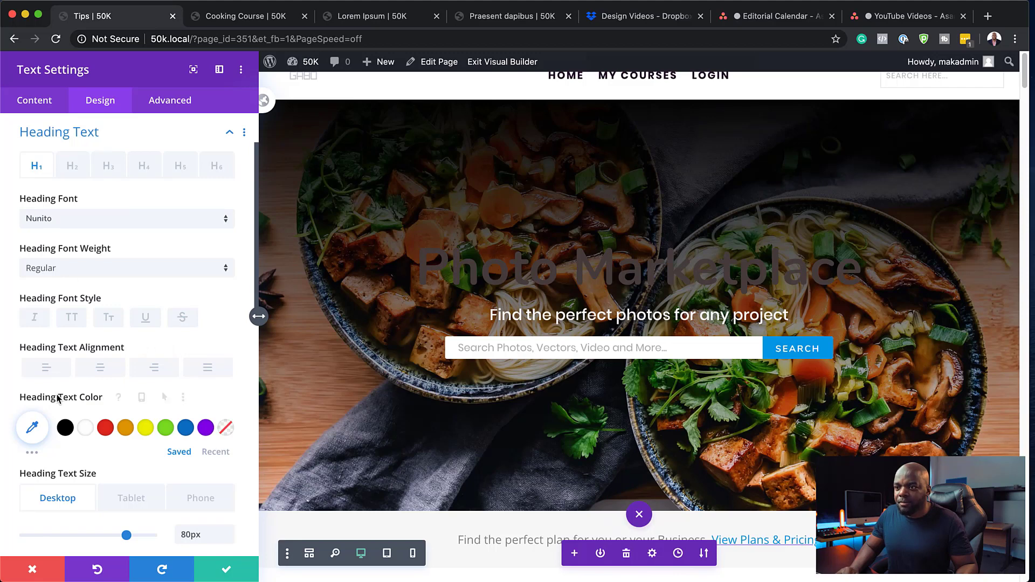
{"action": "left_click", "coordinate": [107, 429]}
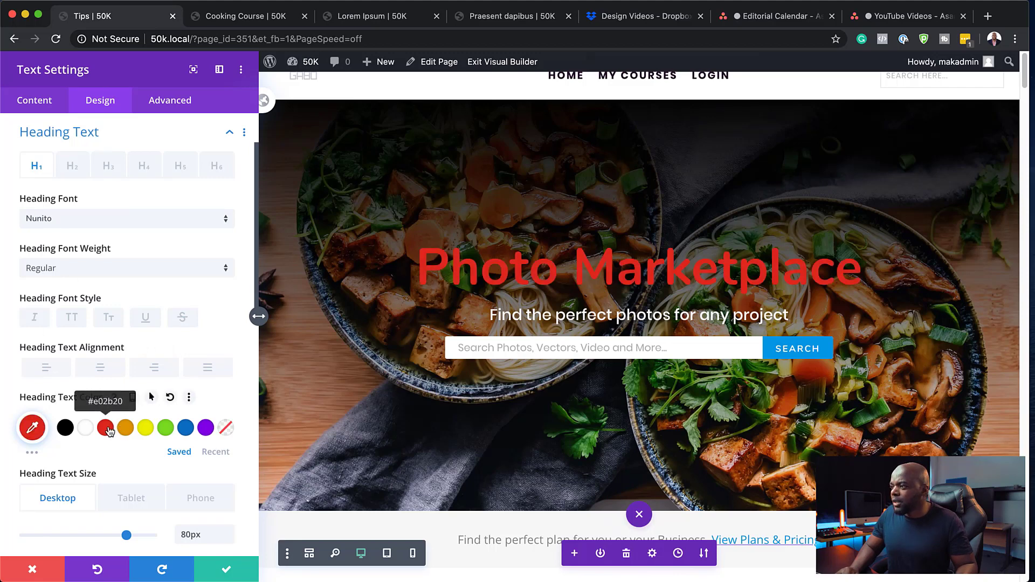
{"action": "left_click", "coordinate": [88, 429]}
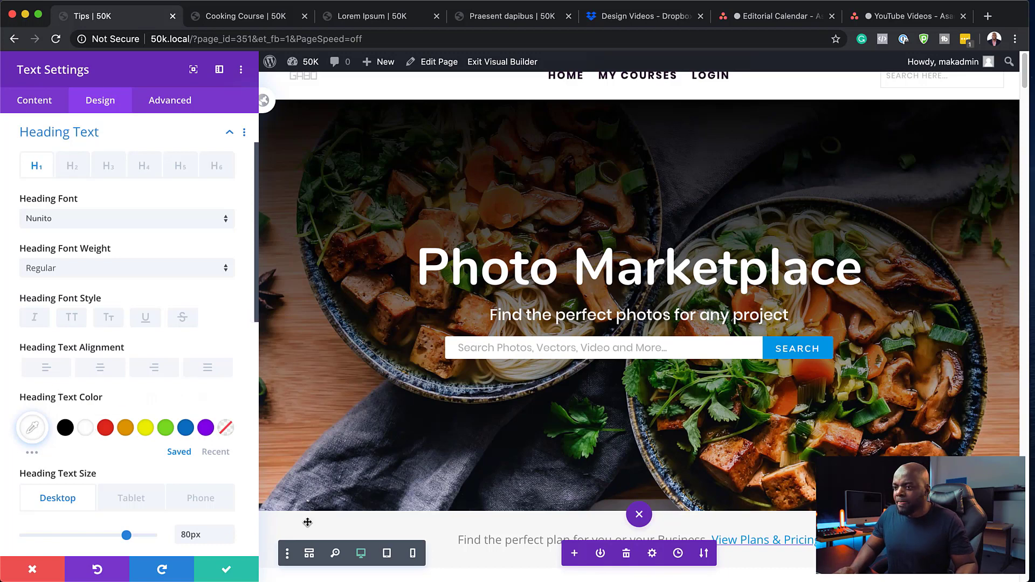
{"action": "left_click", "coordinate": [227, 569]}
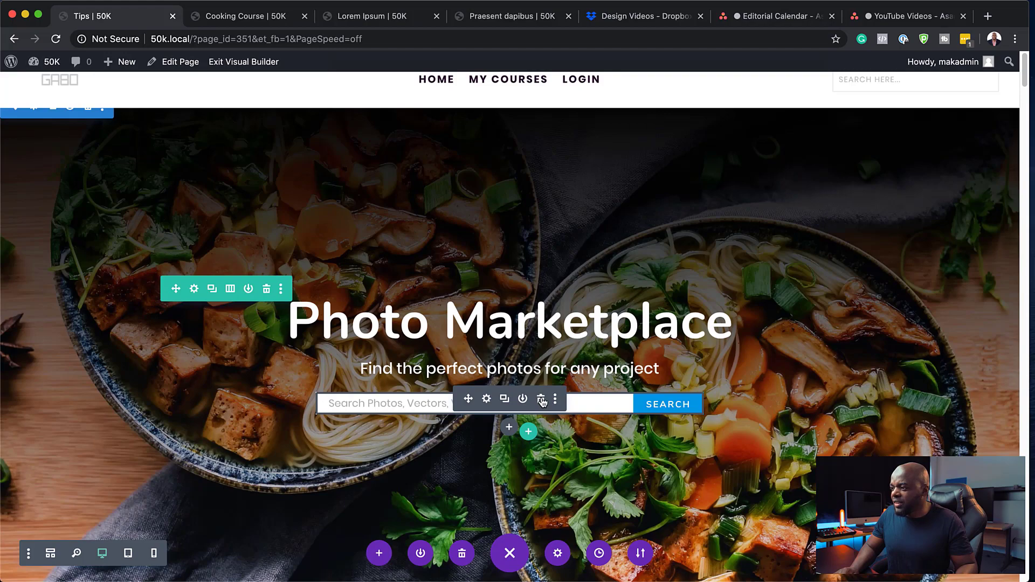
- Delete the photo search form beneath the hero section's heading text
{"action": "left_click", "coordinate": [542, 401]}
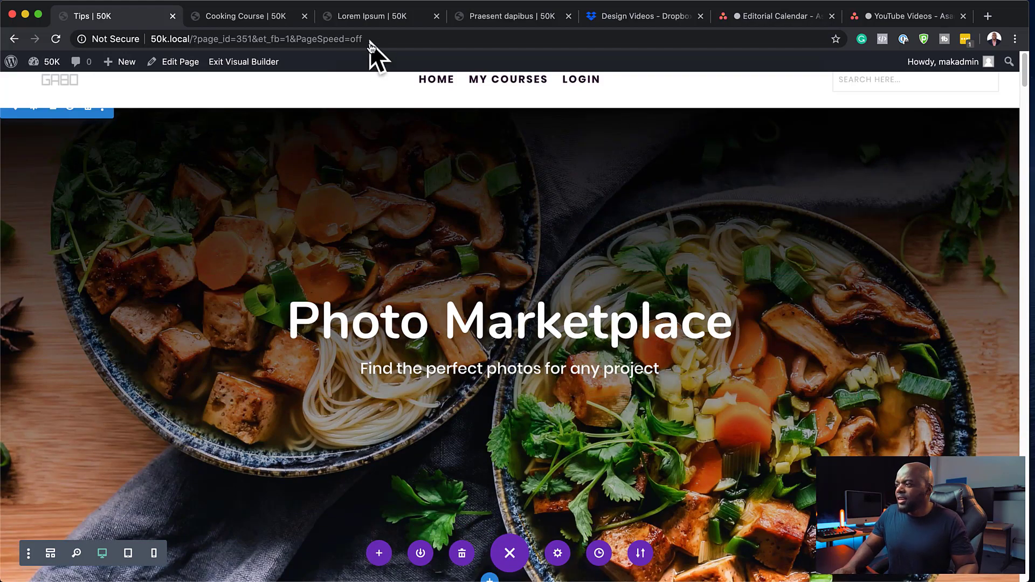
{"action": "scroll", "coordinate": [376, 226], "scroll_direction": "down", "scroll_amount": 3}
{"action": "scroll", "coordinate": [825, 270], "scroll_direction": "down", "scroll_amount": 5}
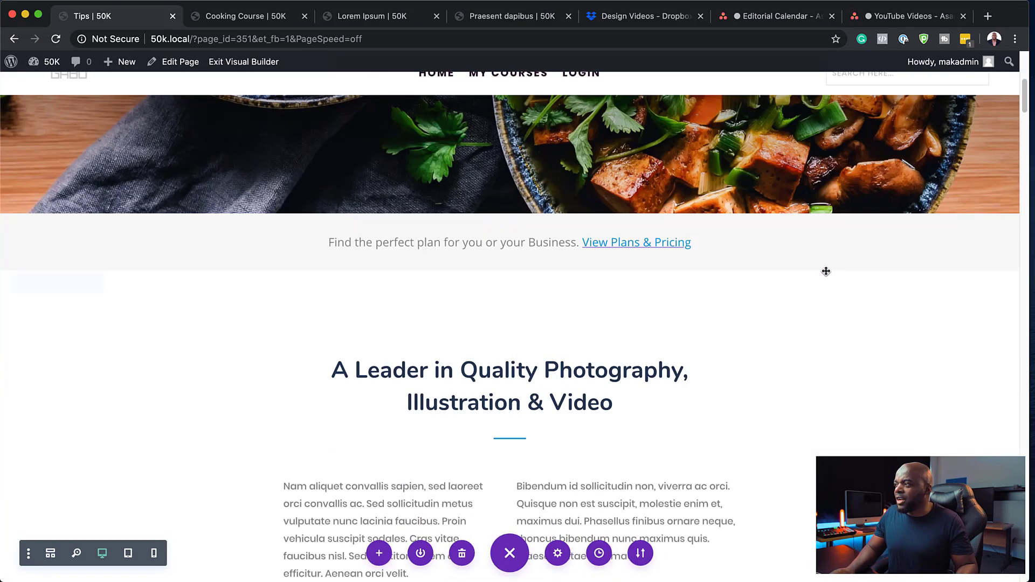
{"action": "scroll", "coordinate": [824, 270], "scroll_direction": "up", "scroll_amount": 7}
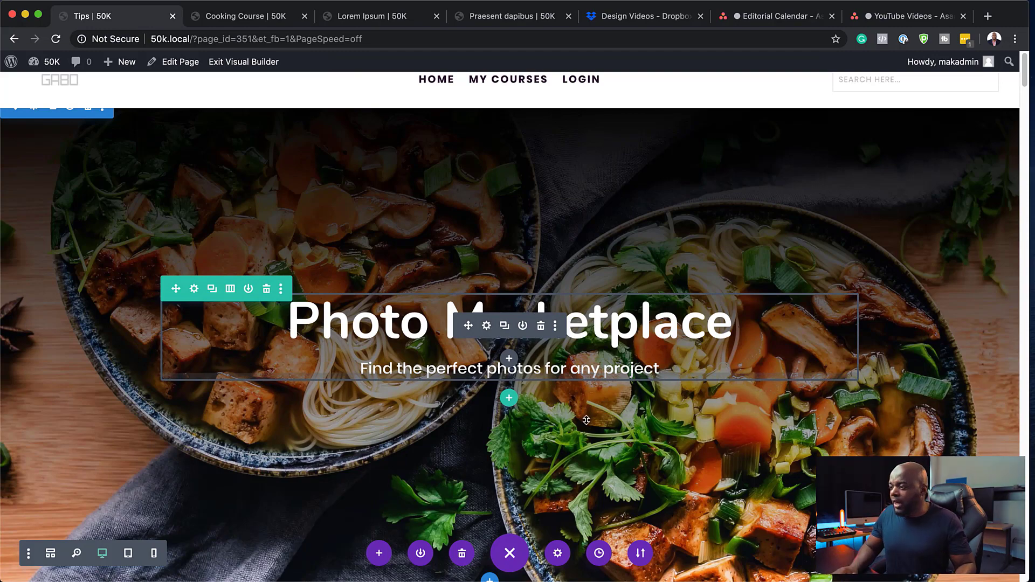
- Replace the bridge background of the "Tell Your Story With More than Words" section with bread-2178874_1920.jpg and check it against the neighbouring sections
{"action": "scroll", "coordinate": [582, 424], "scroll_direction": "down", "scroll_amount": 1}
{"action": "scroll", "coordinate": [582, 424], "scroll_direction": "down", "scroll_amount": 10}
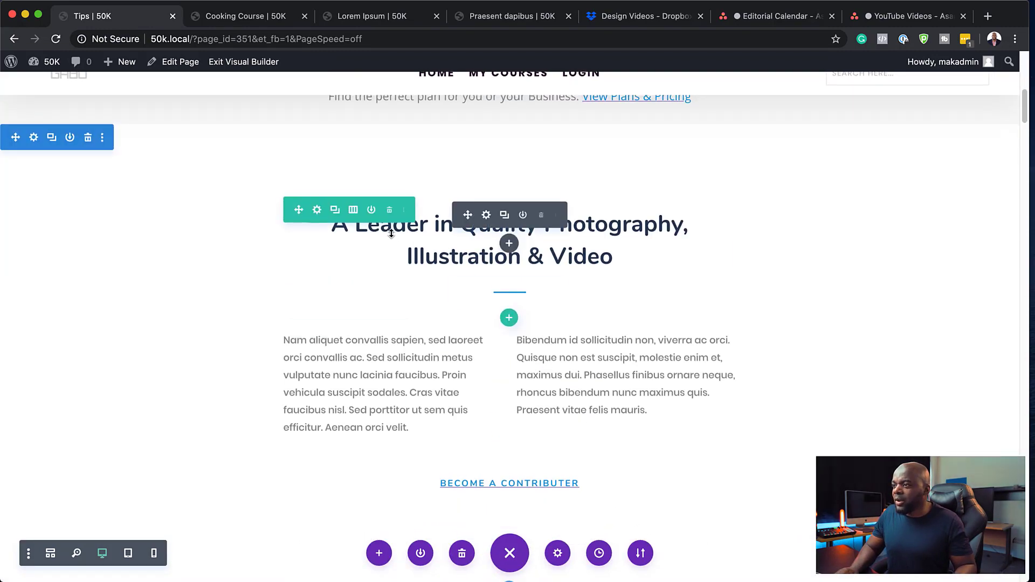
{"action": "scroll", "coordinate": [545, 354], "scroll_direction": "down", "scroll_amount": 10}
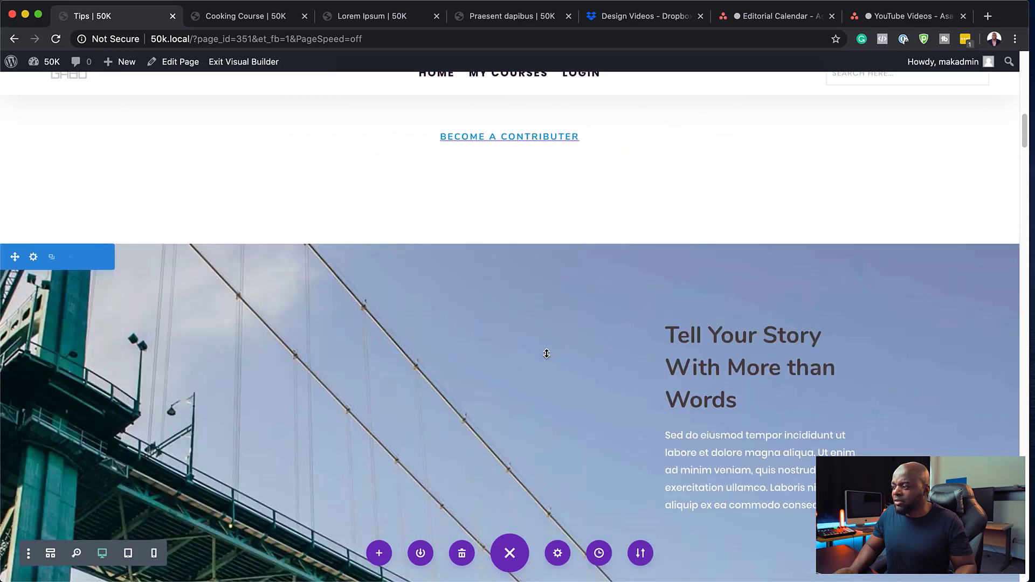
{"action": "scroll", "coordinate": [545, 353], "scroll_direction": "up", "scroll_amount": 1}
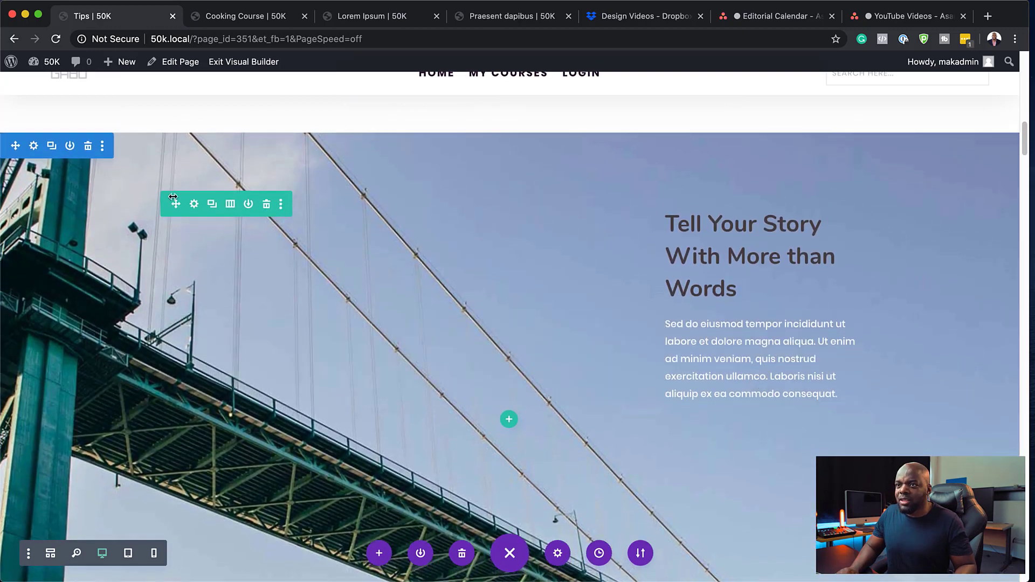
{"action": "left_click", "coordinate": [34, 146]}
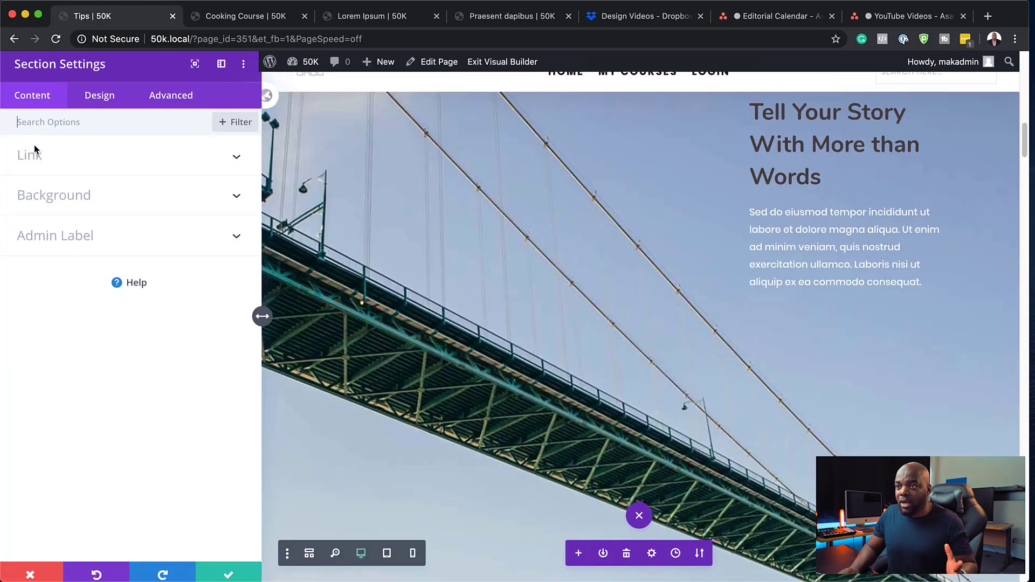
{"action": "left_click", "coordinate": [51, 198]}
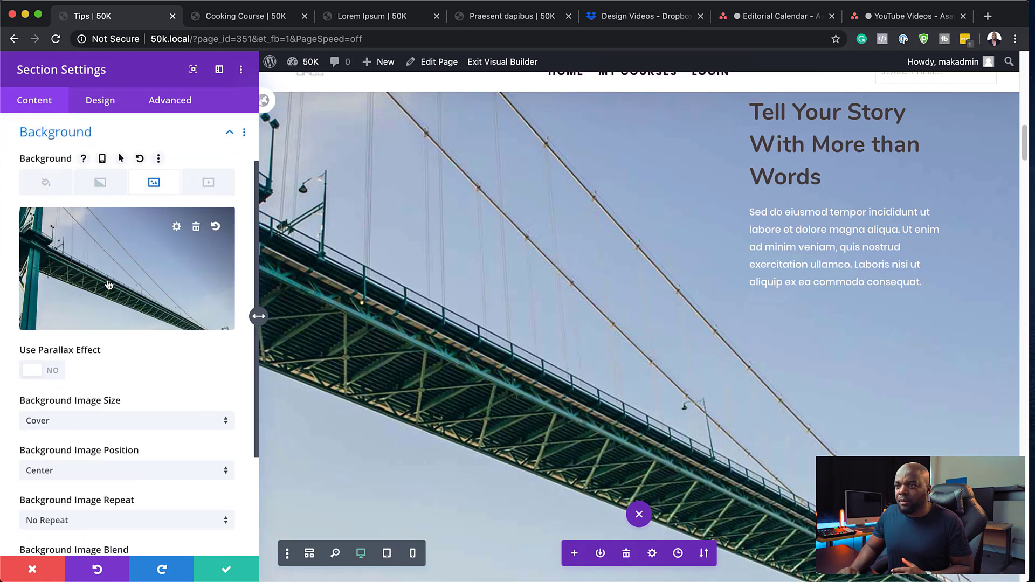
{"action": "left_click", "coordinate": [108, 284]}
{"action": "scroll", "coordinate": [619, 379], "scroll_direction": "down", "scroll_amount": 3}
{"action": "scroll", "coordinate": [619, 380], "scroll_direction": "down", "scroll_amount": 10}
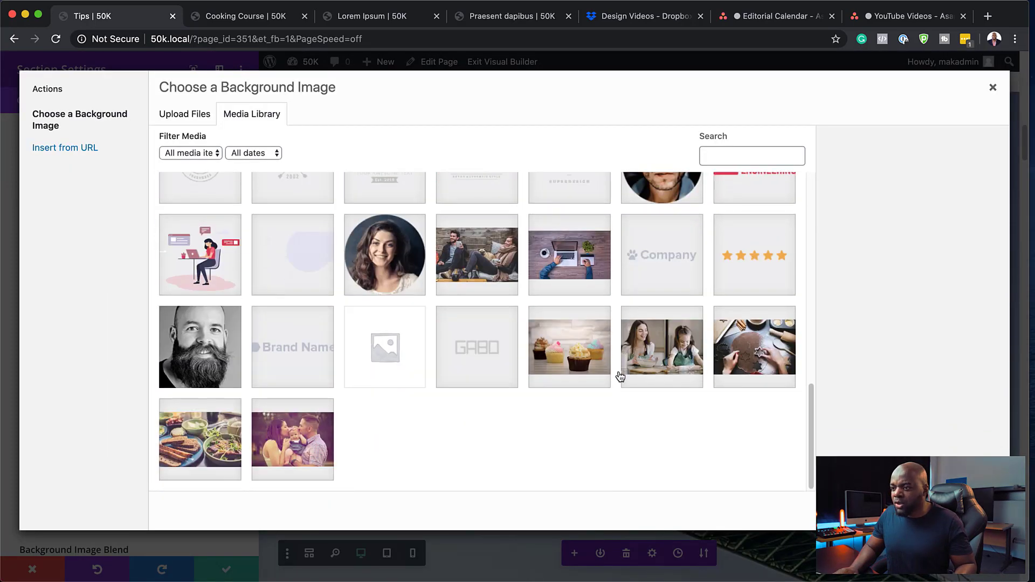
{"action": "left_click", "coordinate": [229, 465]}
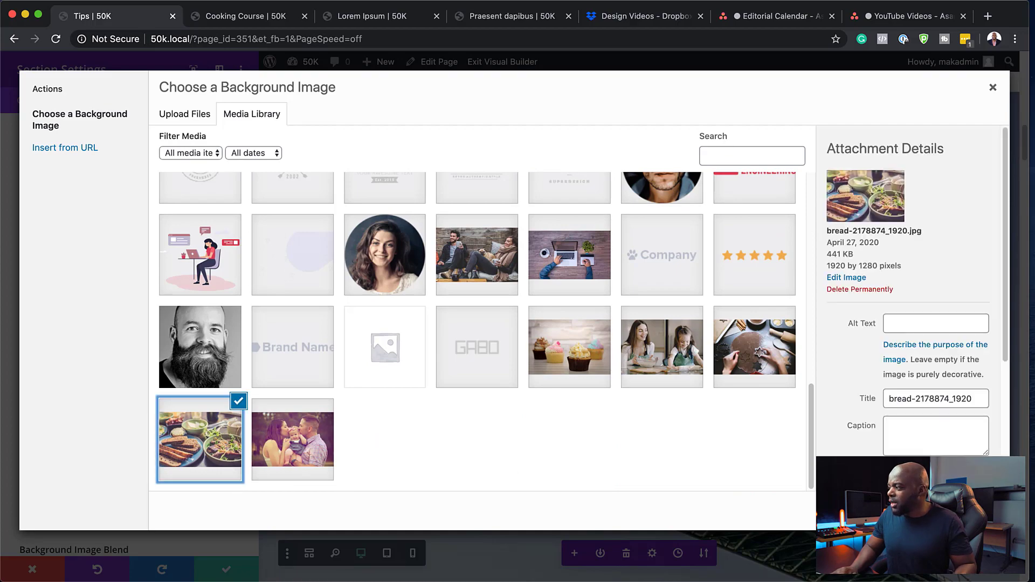
{"action": "left_click", "coordinate": [965, 510]}
{"action": "scroll", "coordinate": [526, 391], "scroll_direction": "up", "scroll_amount": 4}
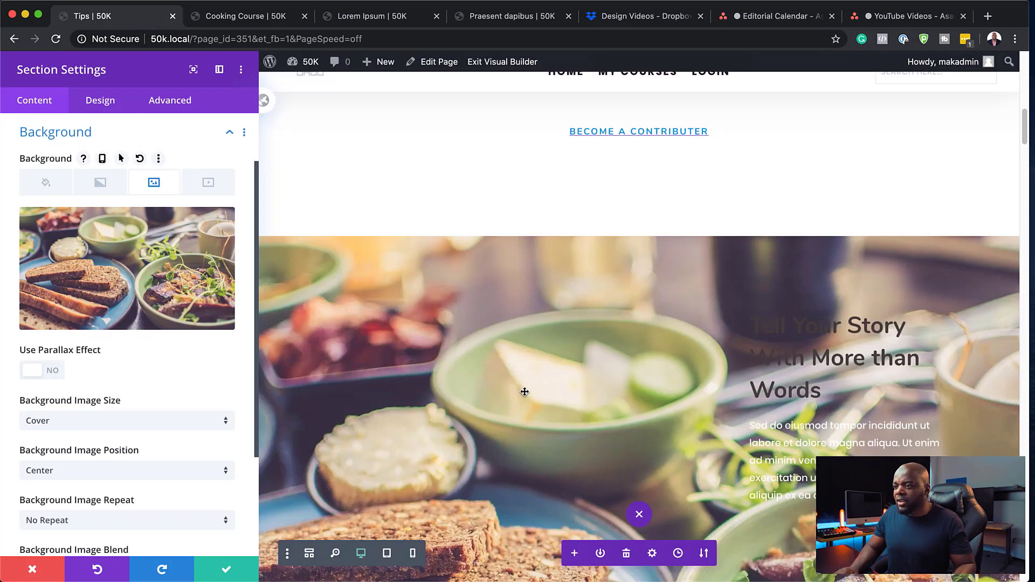
{"action": "scroll", "coordinate": [526, 392], "scroll_direction": "down", "scroll_amount": 8}
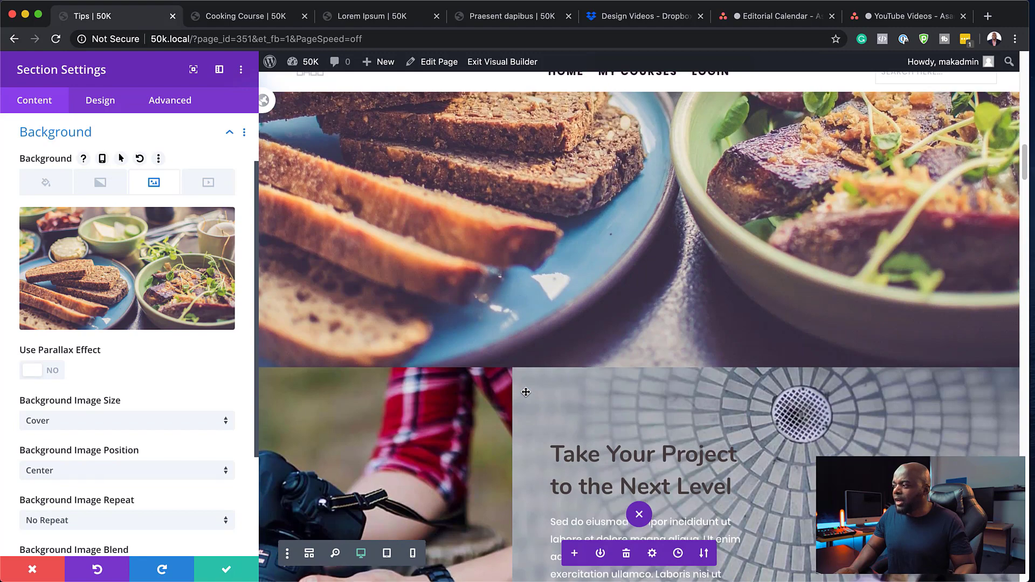
{"action": "scroll", "coordinate": [525, 392], "scroll_direction": "up", "scroll_amount": 3}
{"action": "scroll", "coordinate": [525, 392], "scroll_direction": "up", "scroll_amount": 5}
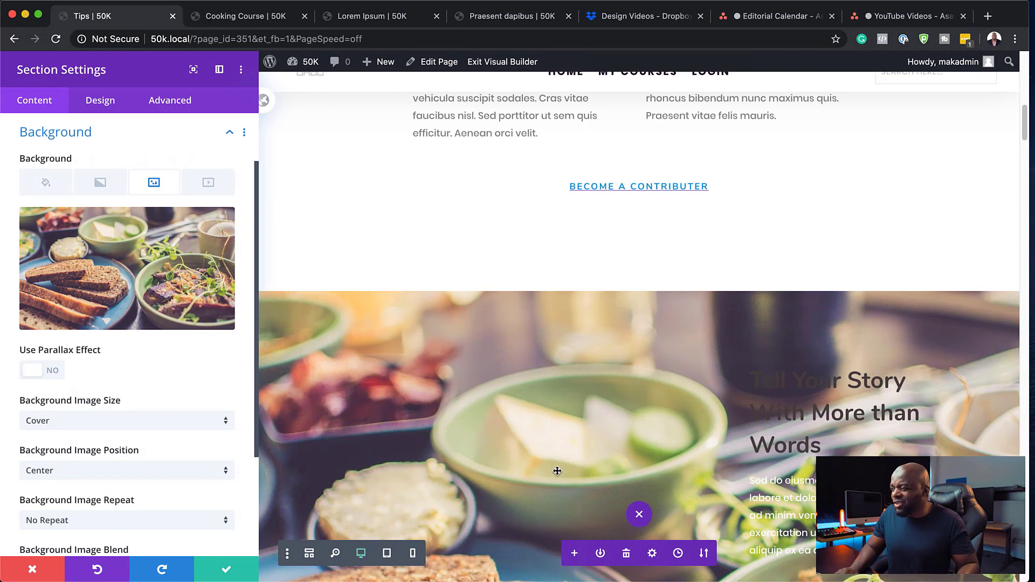
{"action": "scroll", "coordinate": [558, 467], "scroll_direction": "down", "scroll_amount": 2}
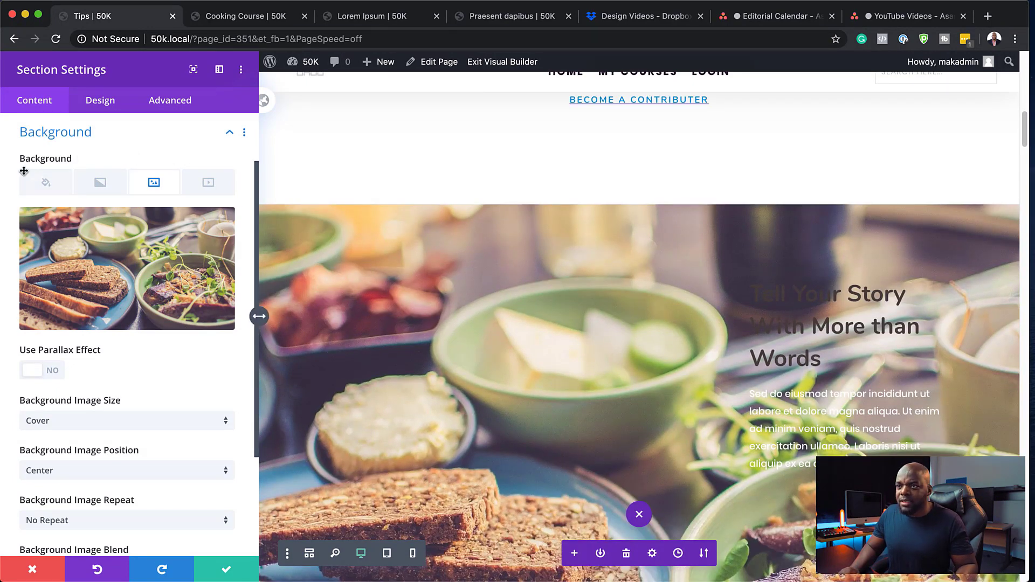
- Add a black background color to the "Tell Your Story With More than Words" section and set its background image blend to Multiply
{"action": "left_click", "coordinate": [49, 189]}
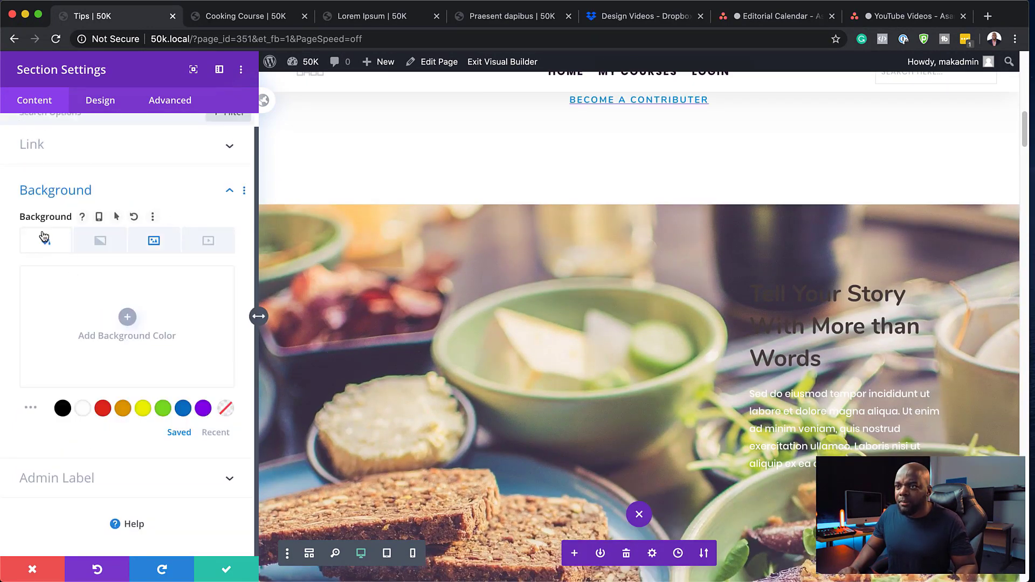
{"action": "left_click", "coordinate": [63, 410]}
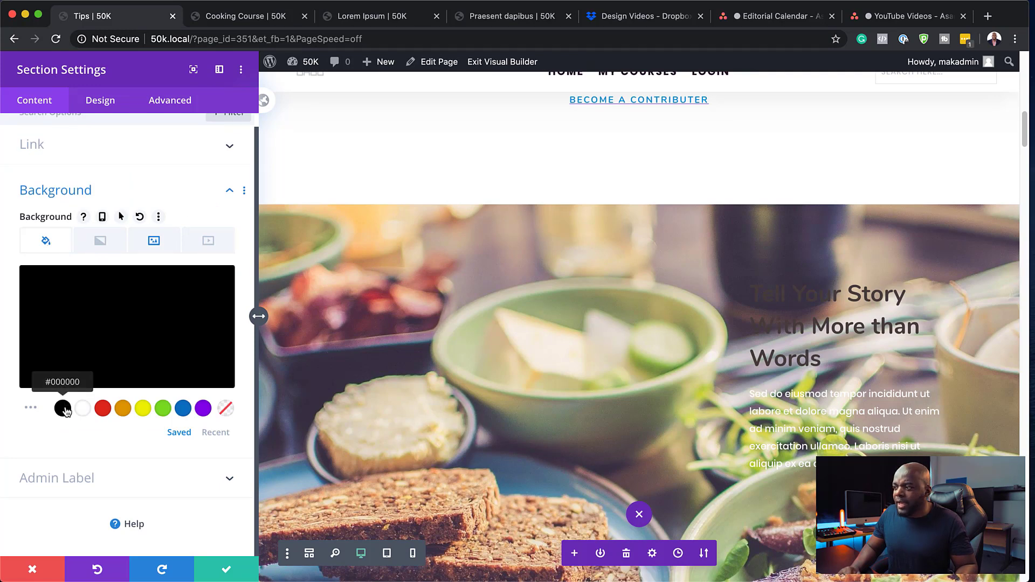
{"action": "left_click", "coordinate": [159, 252]}
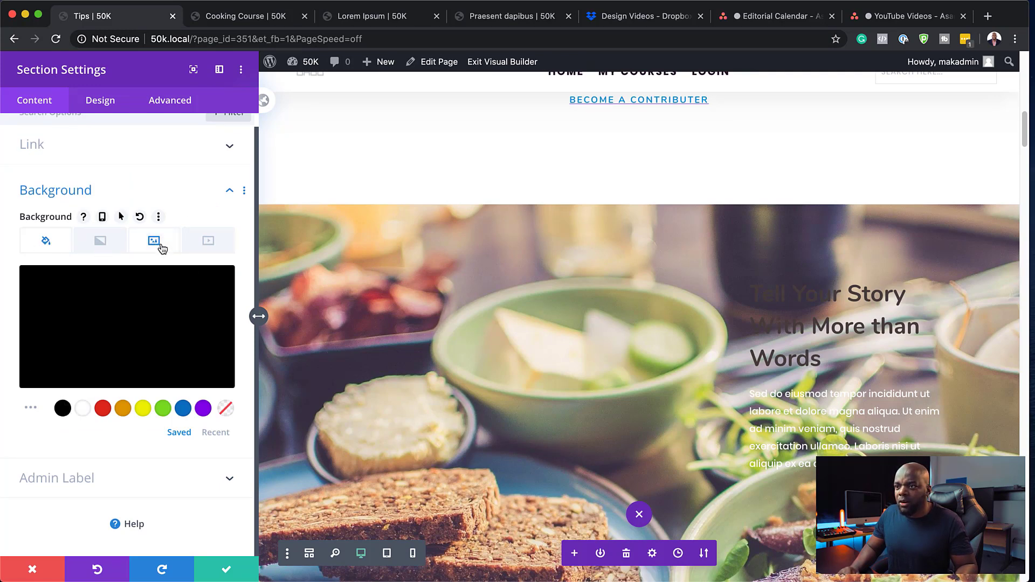
{"action": "scroll", "coordinate": [162, 398], "scroll_direction": "down", "scroll_amount": 4}
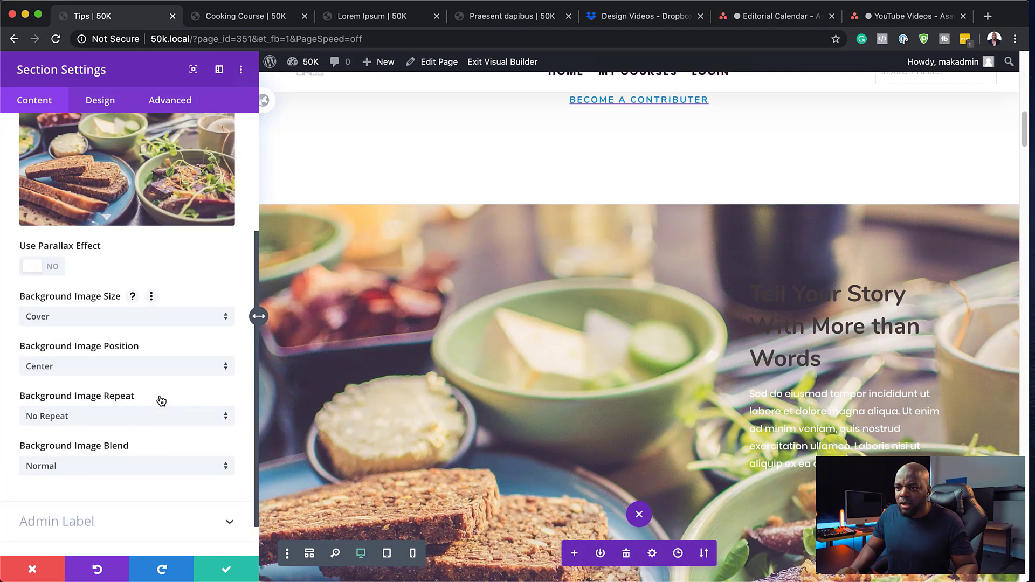
{"action": "left_click", "coordinate": [116, 466]}
{"action": "left_click", "coordinate": [120, 190]}
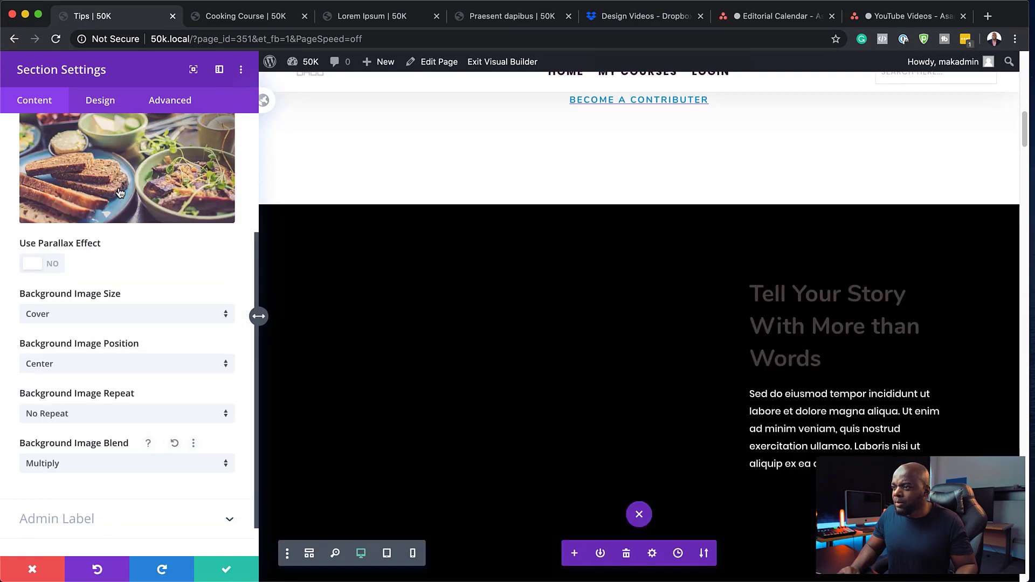
- Reduce the section's black background color to rgba(0,0,0,0.69) and save the section settings
{"action": "scroll", "coordinate": [47, 219], "scroll_direction": "up", "scroll_amount": 4}
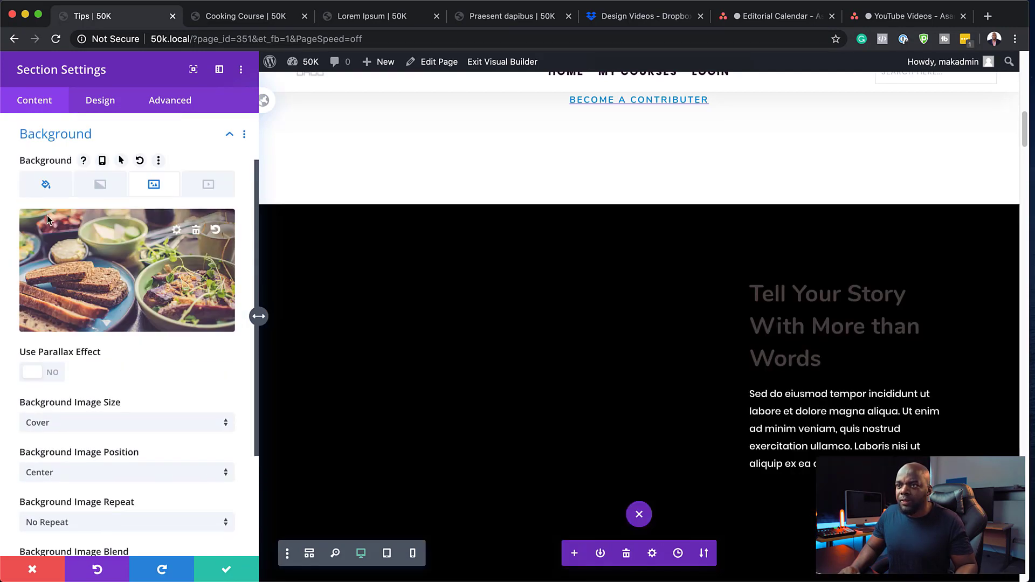
{"action": "left_click", "coordinate": [46, 184]}
{"action": "left_click", "coordinate": [134, 325]}
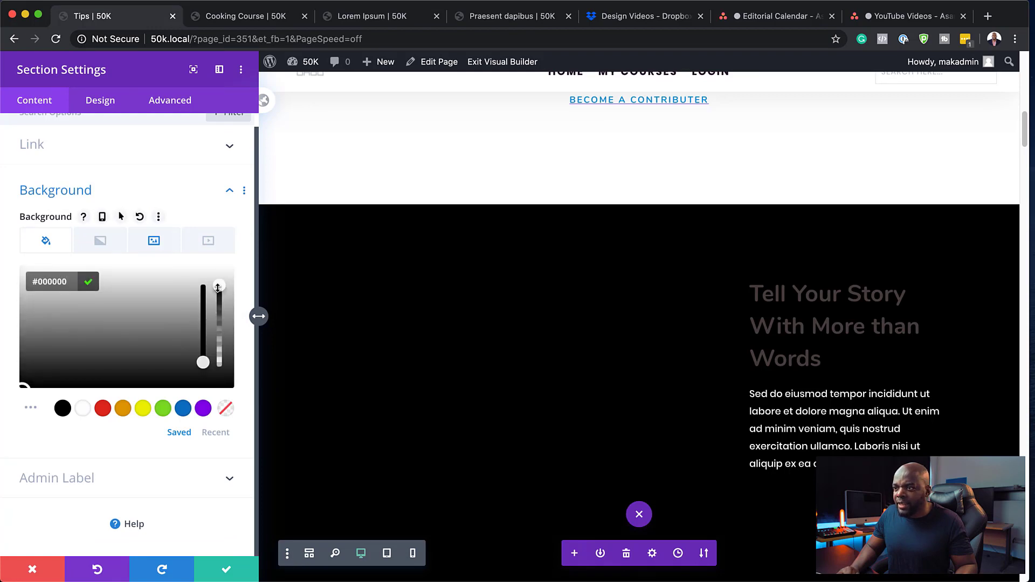
{"action": "left_click_drag", "start_coordinate": [219, 285], "coordinate": [222, 320]}
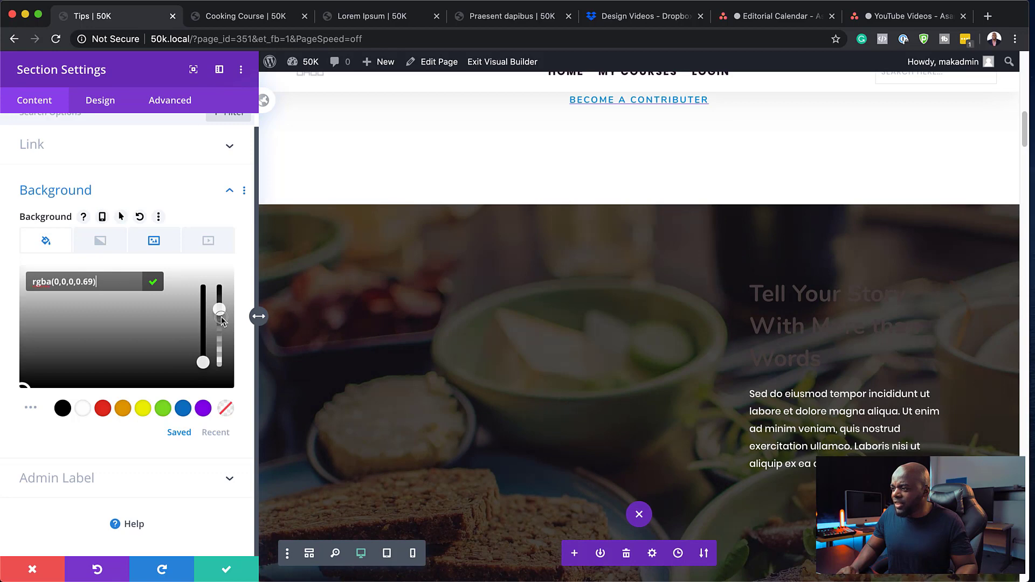
{"action": "left_click", "coordinate": [227, 569]}
{"action": "scroll", "coordinate": [710, 407], "scroll_direction": "down", "scroll_amount": 2}
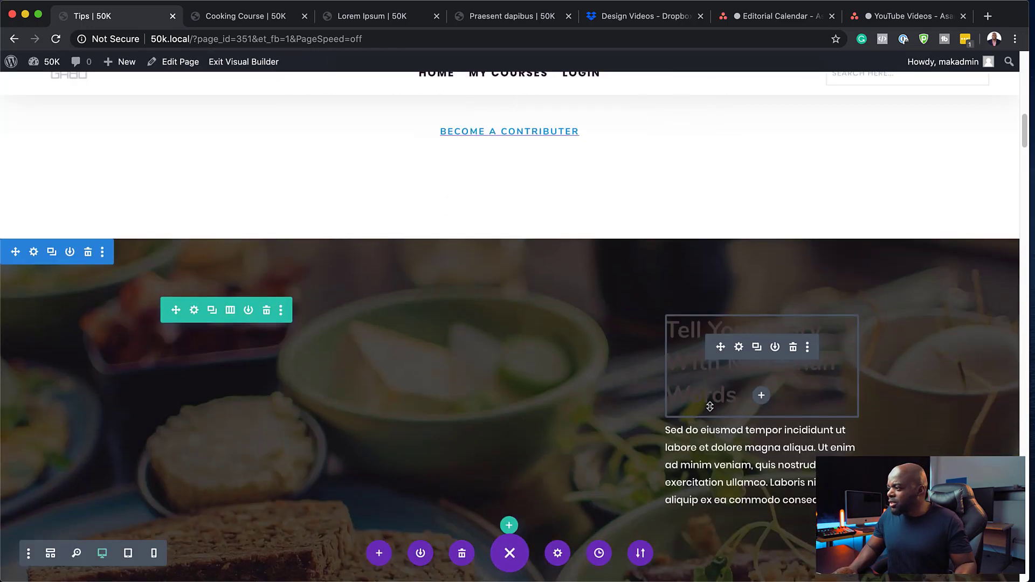
- Set the Heading 2 text color of the "Tell Your Story With More than Words" text module to orange #e09900 and save it
{"action": "left_click", "coordinate": [739, 347]}
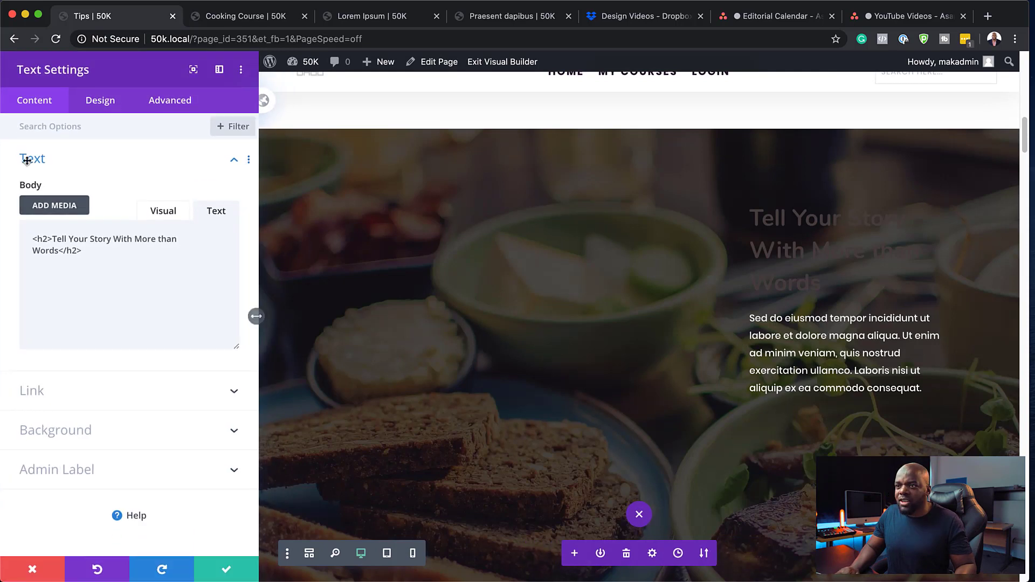
{"action": "left_click", "coordinate": [101, 103]}
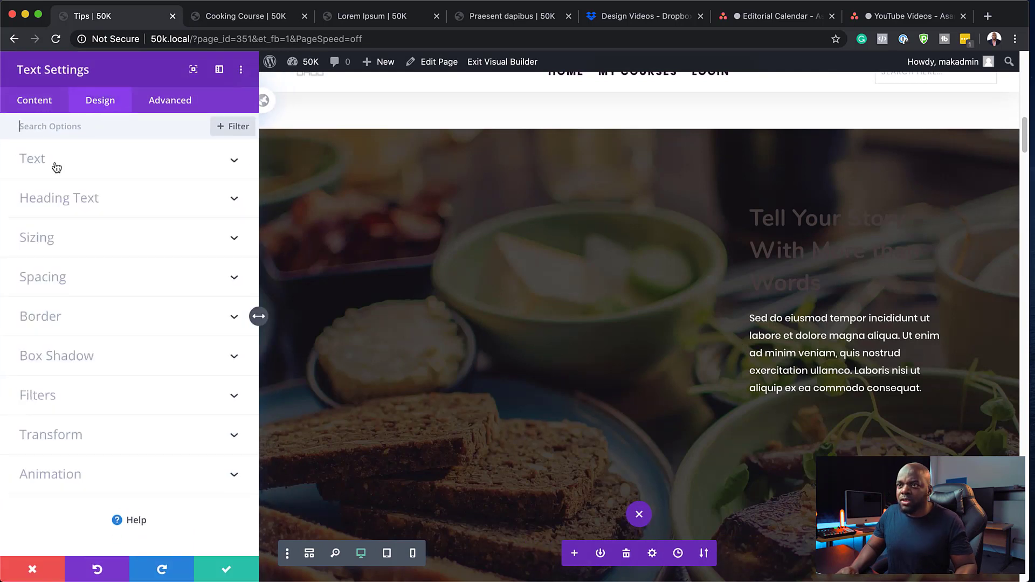
{"action": "left_click", "coordinate": [46, 206]}
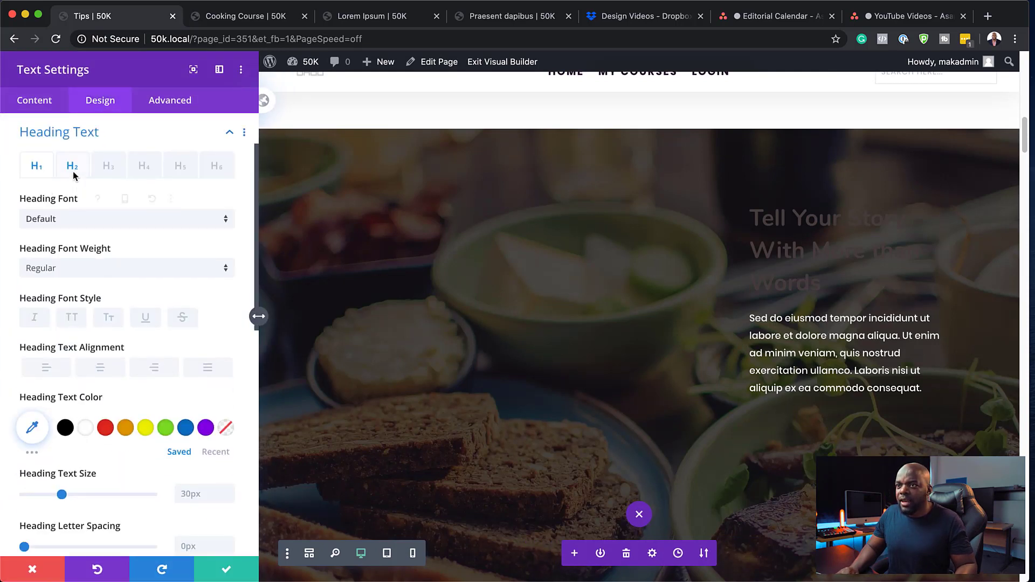
{"action": "mouse_move", "coordinate": [748, 205]}
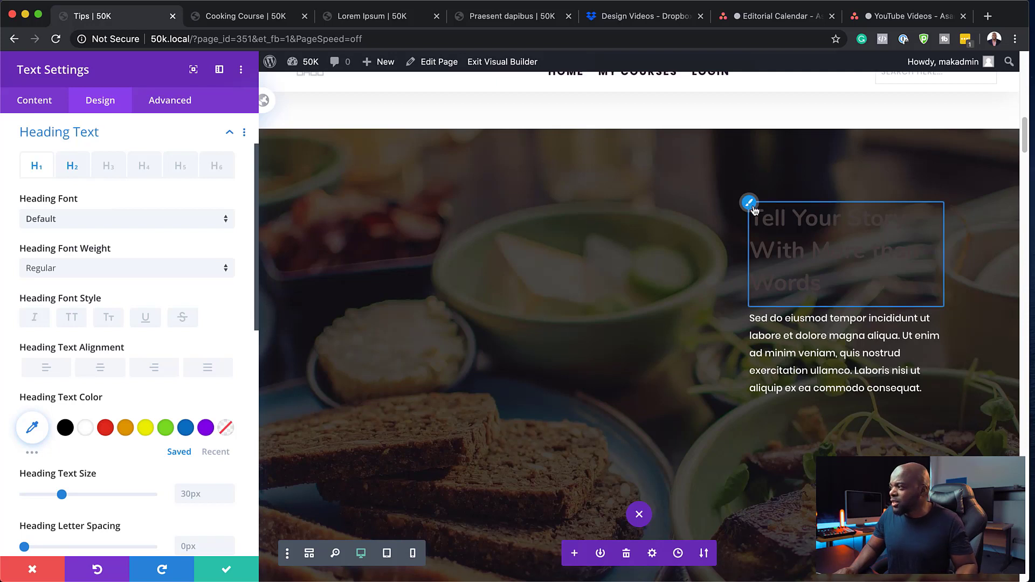
{"action": "left_click", "coordinate": [750, 203]}
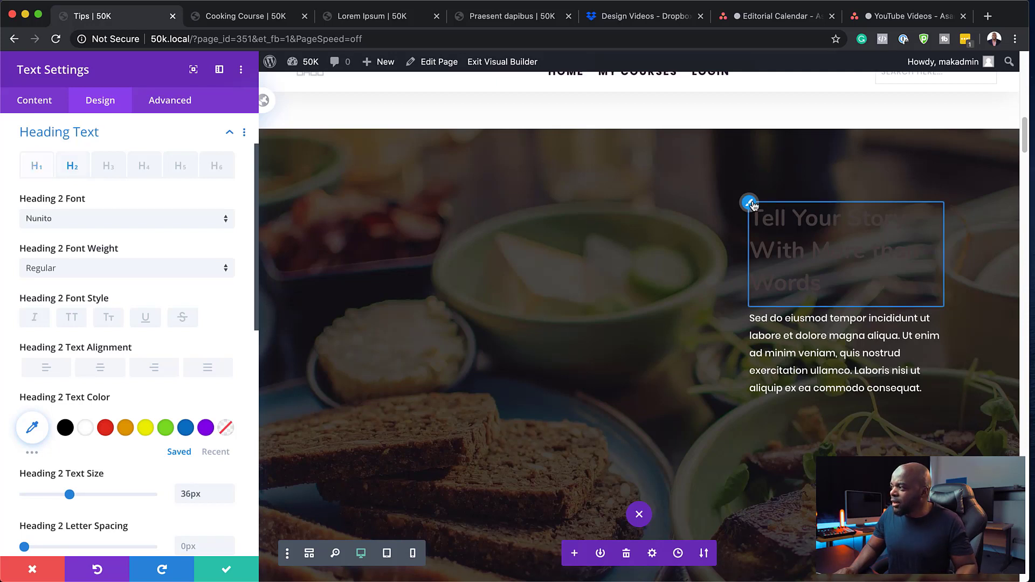
{"action": "left_click", "coordinate": [126, 430]}
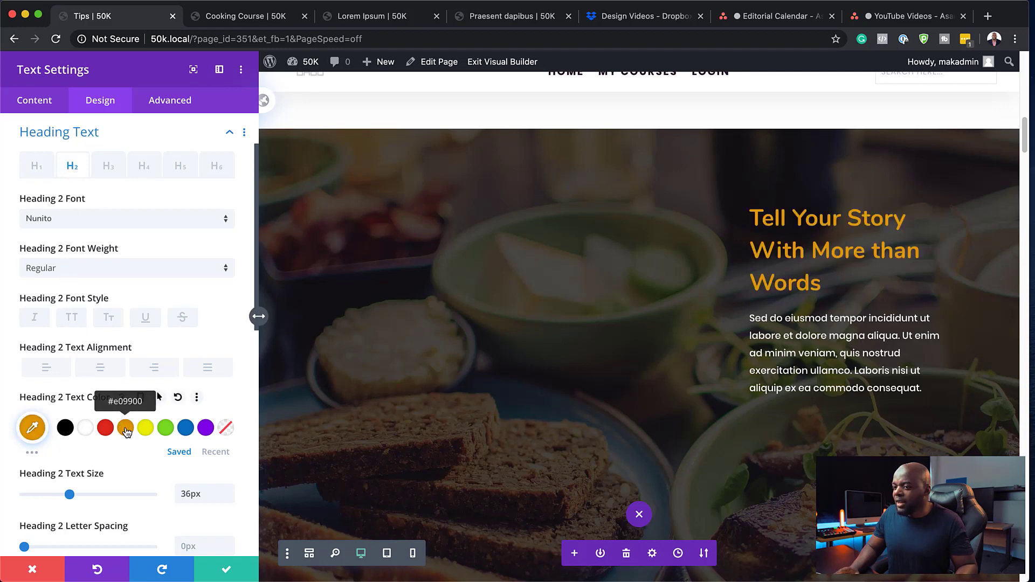
{"action": "left_click", "coordinate": [226, 569]}
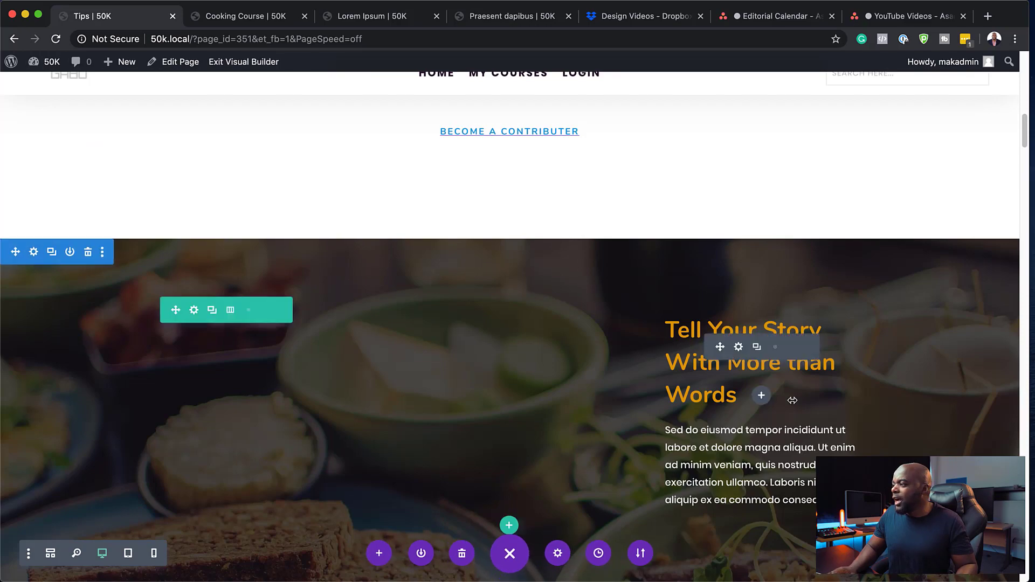
- Review the restyled page from the hero section to the "A Leader in Quality Photography, Illustration & Video" section
{"action": "scroll", "coordinate": [792, 400], "scroll_direction": "up", "scroll_amount": 20}
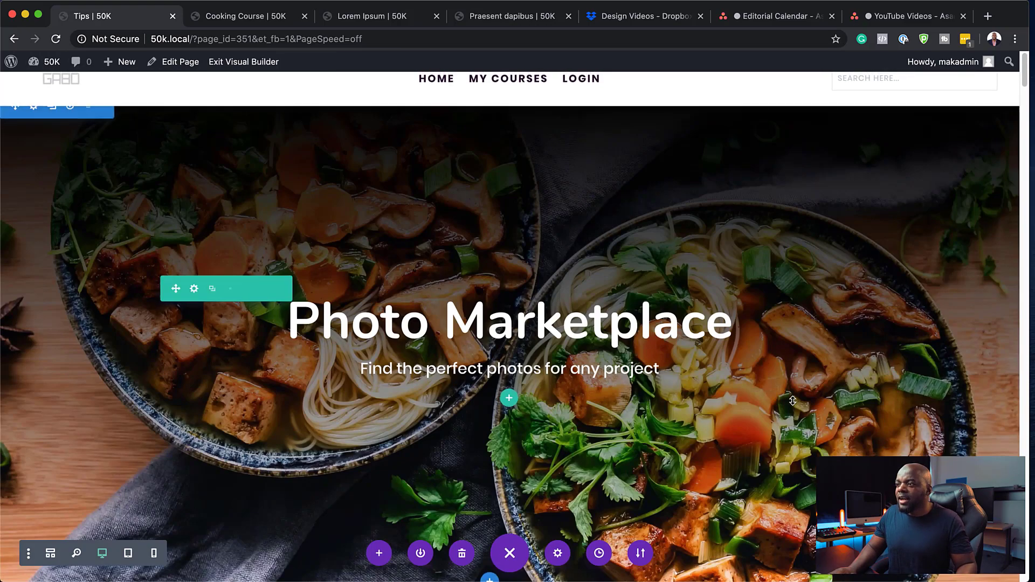
{"action": "scroll", "coordinate": [688, 444], "scroll_direction": "down", "scroll_amount": 4}
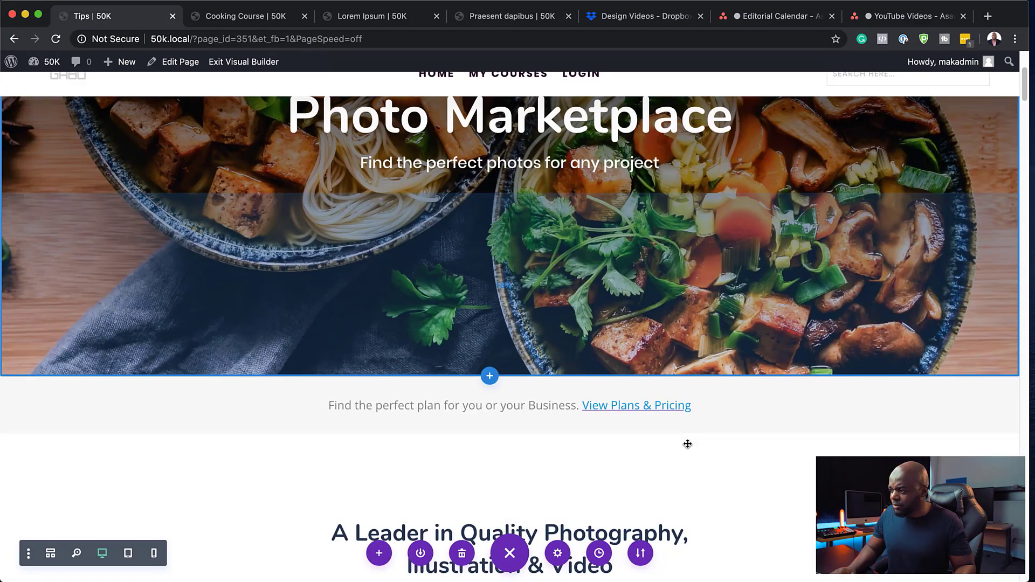
{"action": "scroll", "coordinate": [687, 444], "scroll_direction": "down", "scroll_amount": 3}
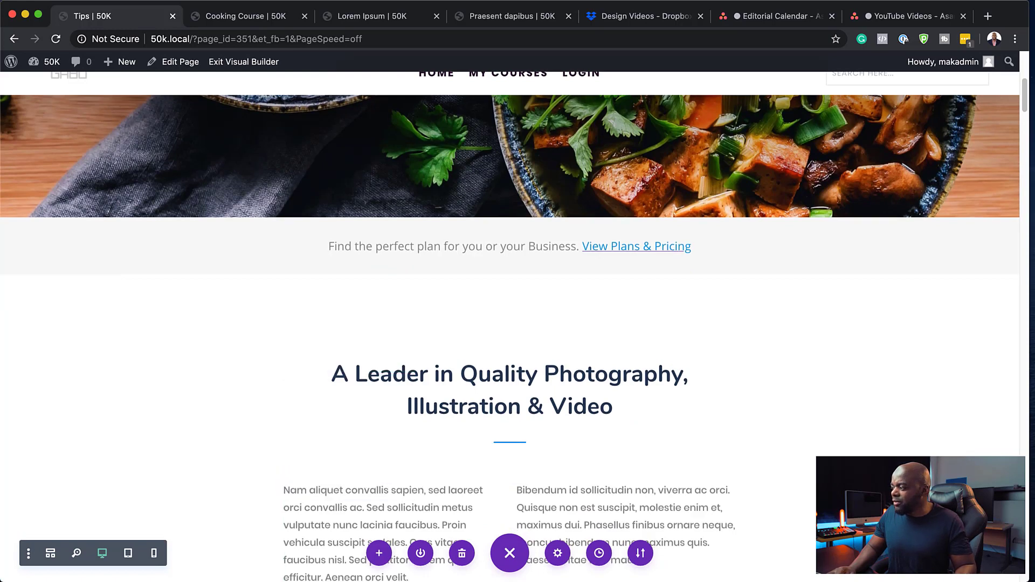
{"action": "mouse_move", "coordinate": [476, 396]}
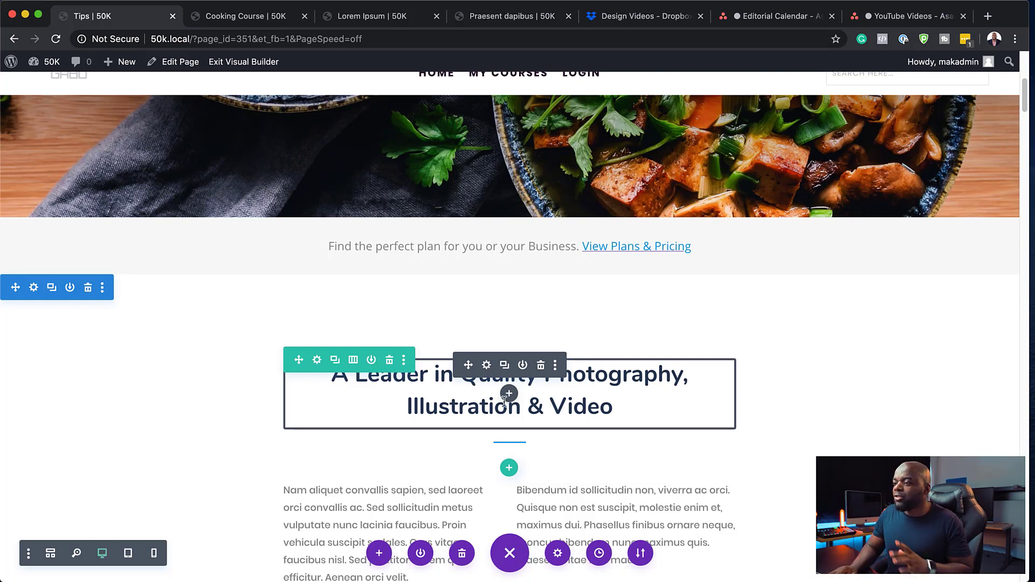
{"action": "scroll", "coordinate": [231, 398], "scroll_direction": "up", "scroll_amount": 1}
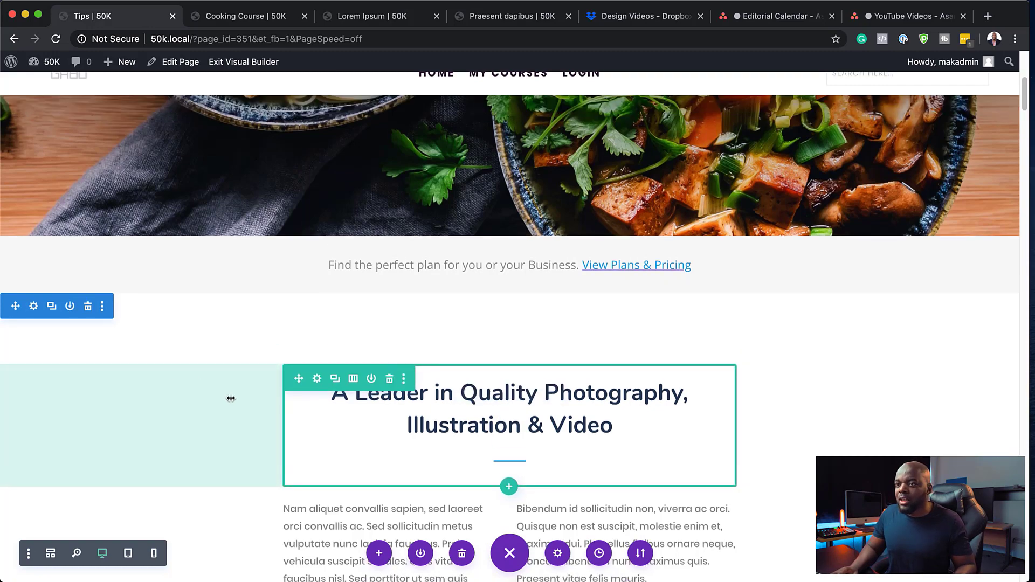
{"action": "scroll", "coordinate": [231, 398], "scroll_direction": "up", "scroll_amount": 10}
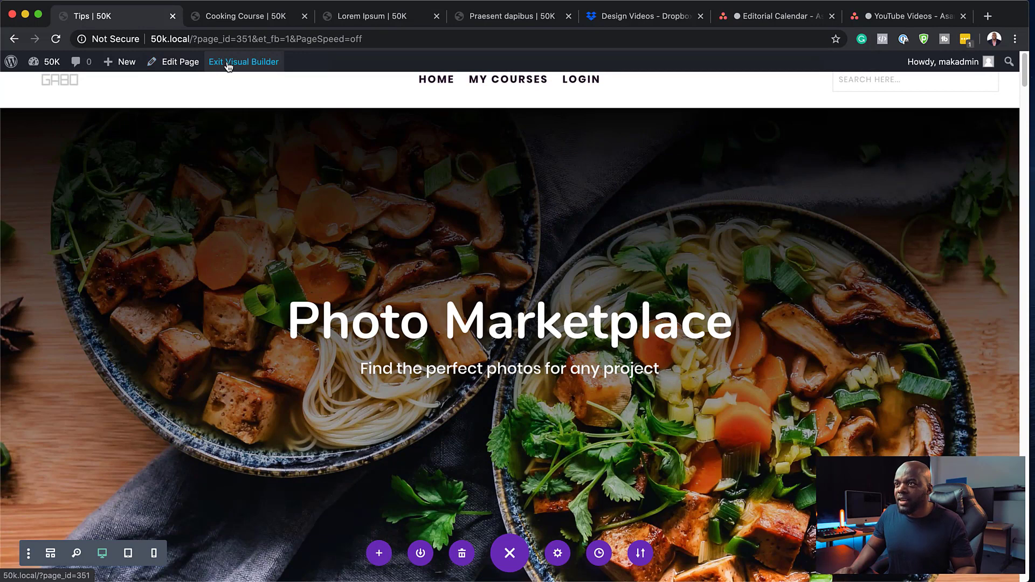
- Open the Tips page in the WordPress editor, change its template in the page attributes and update the page
{"action": "left_click", "coordinate": [173, 64]}
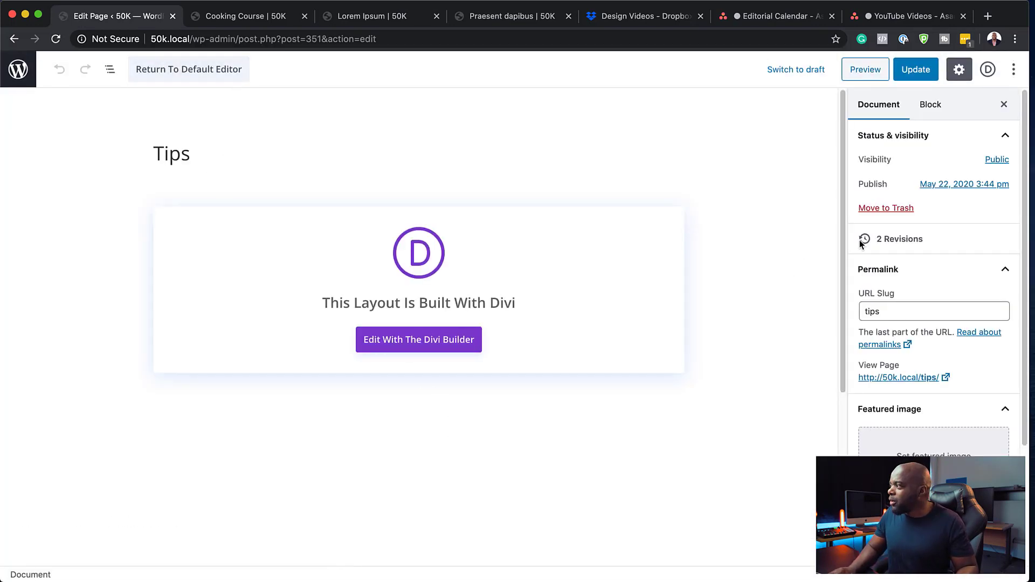
{"action": "scroll", "coordinate": [914, 437], "scroll_direction": "down", "scroll_amount": 3}
{"action": "scroll", "coordinate": [914, 438], "scroll_direction": "down", "scroll_amount": 1}
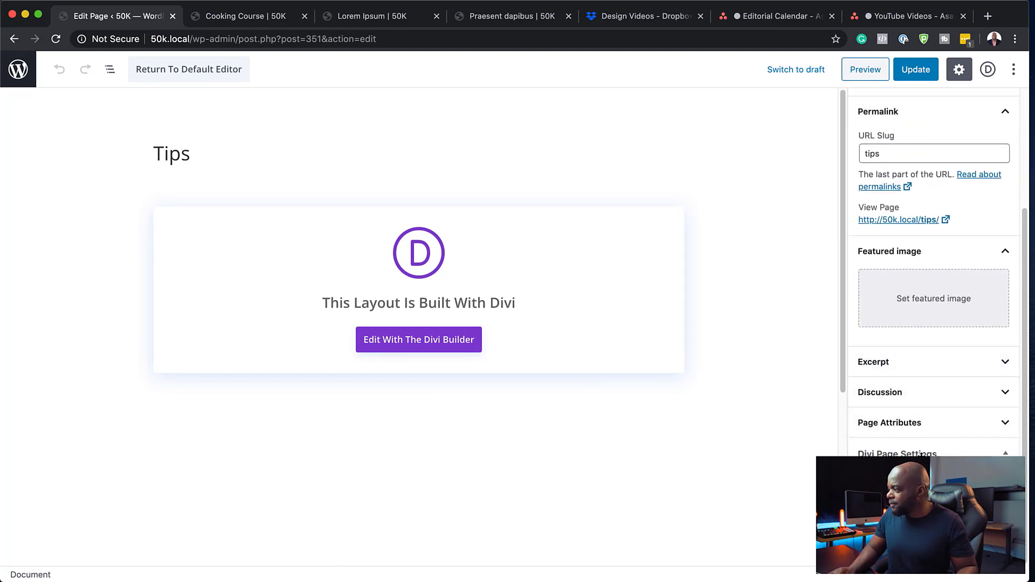
{"action": "left_click", "coordinate": [908, 428]}
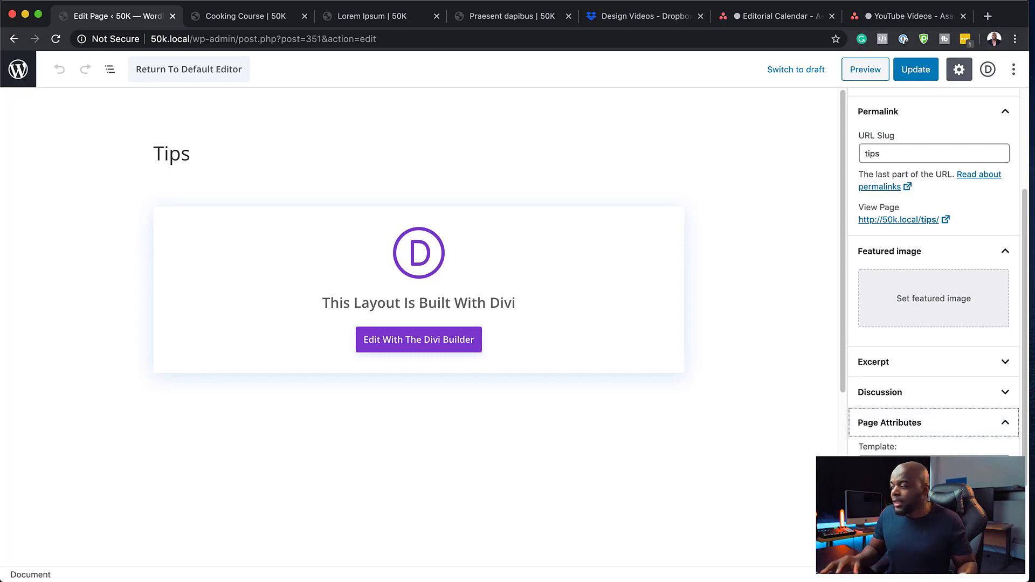
{"action": "key", "text": "Tab"}
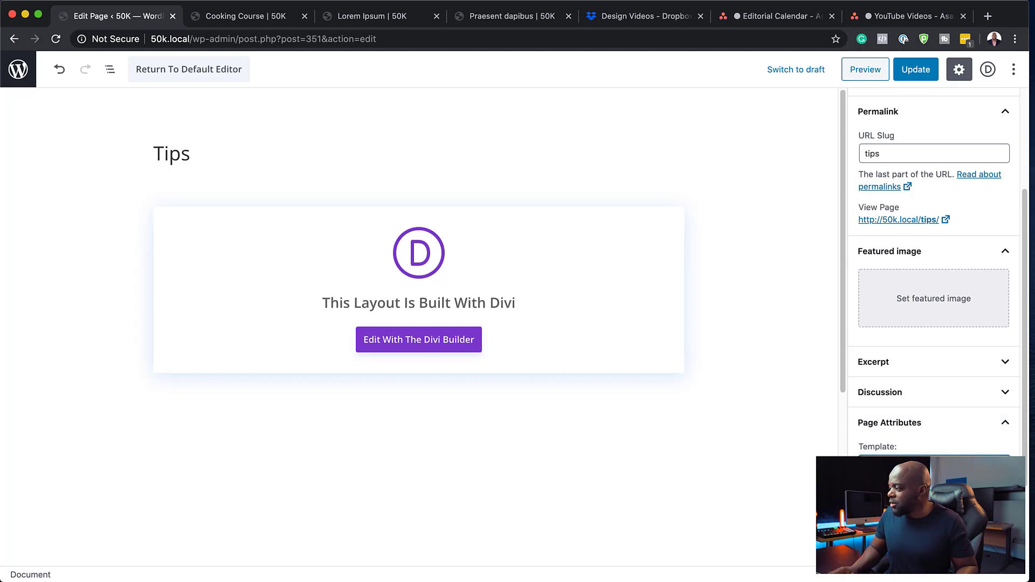
{"action": "left_click", "coordinate": [923, 70]}
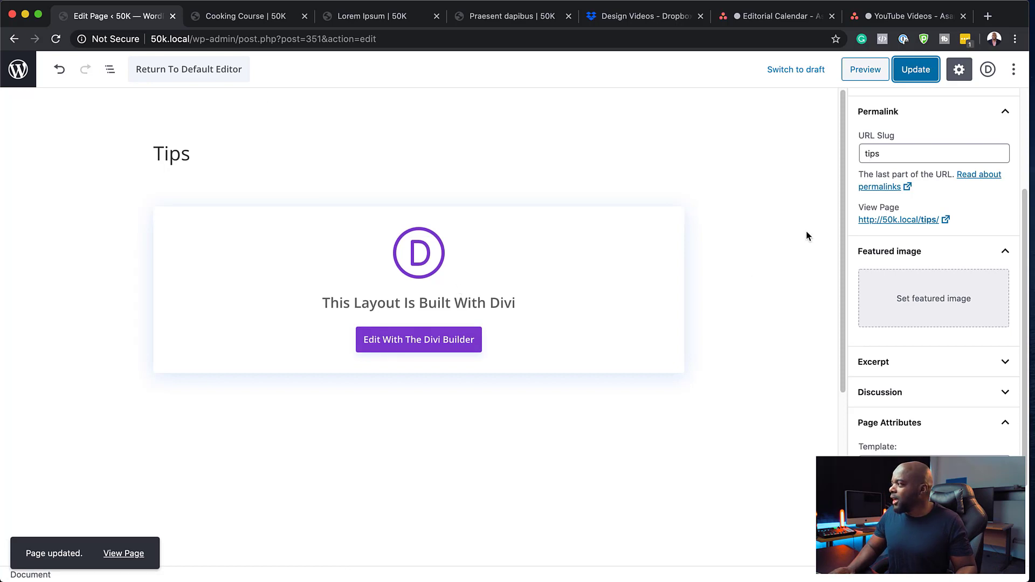
- View the published Tips page and examine its full length from the hero down to the newsletter section
{"action": "left_click", "coordinate": [914, 220]}
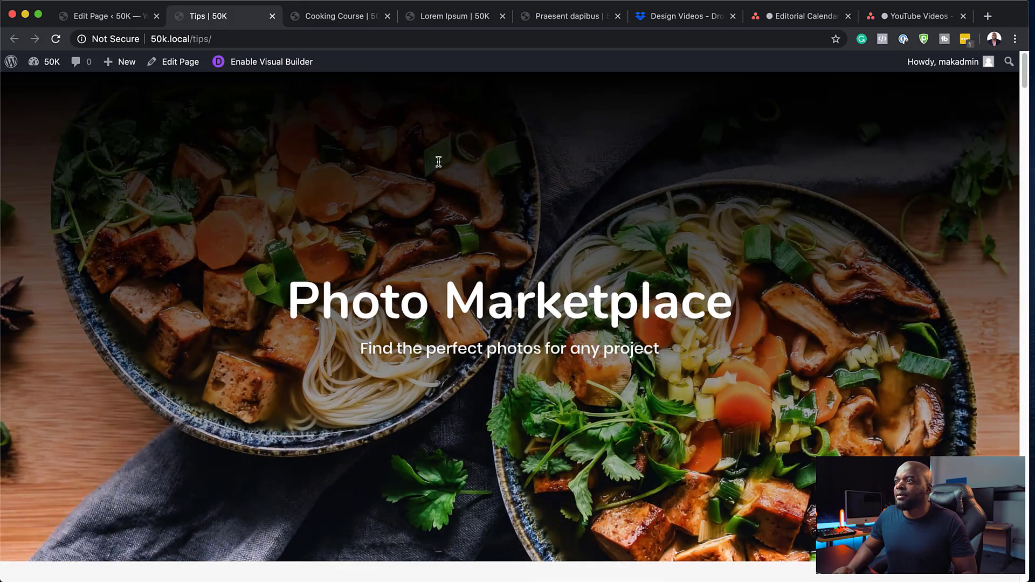
{"action": "scroll", "coordinate": [574, 239], "scroll_direction": "down", "scroll_amount": 20}
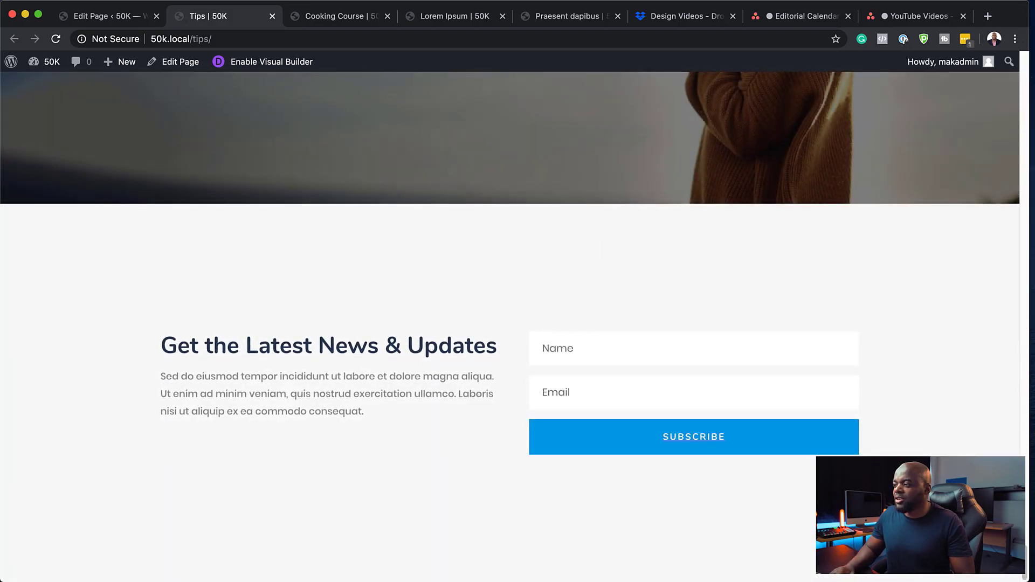
{"action": "scroll", "coordinate": [510, 326], "scroll_direction": "up", "scroll_amount": 20}
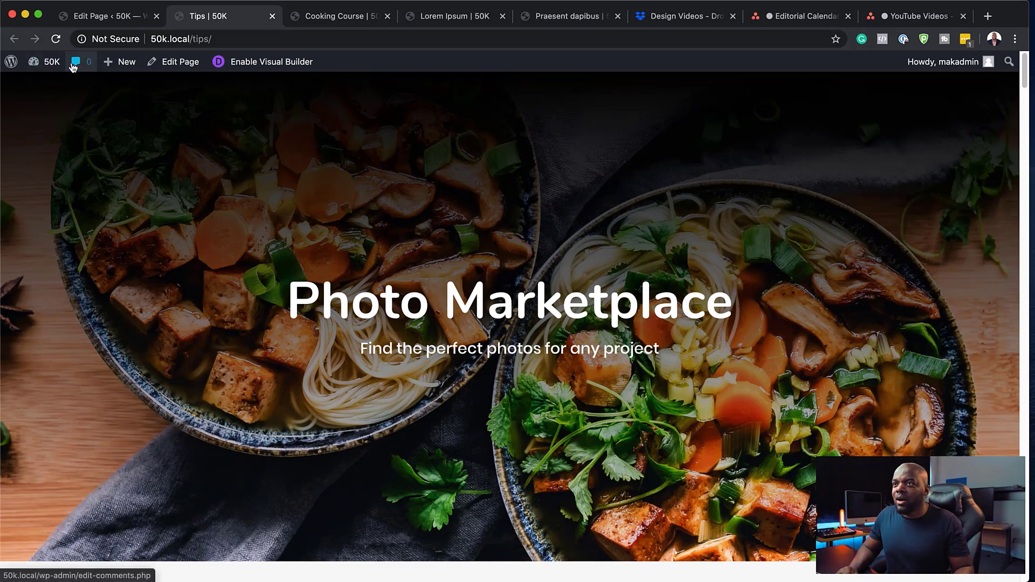
- Go to the WordPress dashboard and open the Divi Theme Builder
{"action": "mouse_move", "coordinate": [43, 64]}
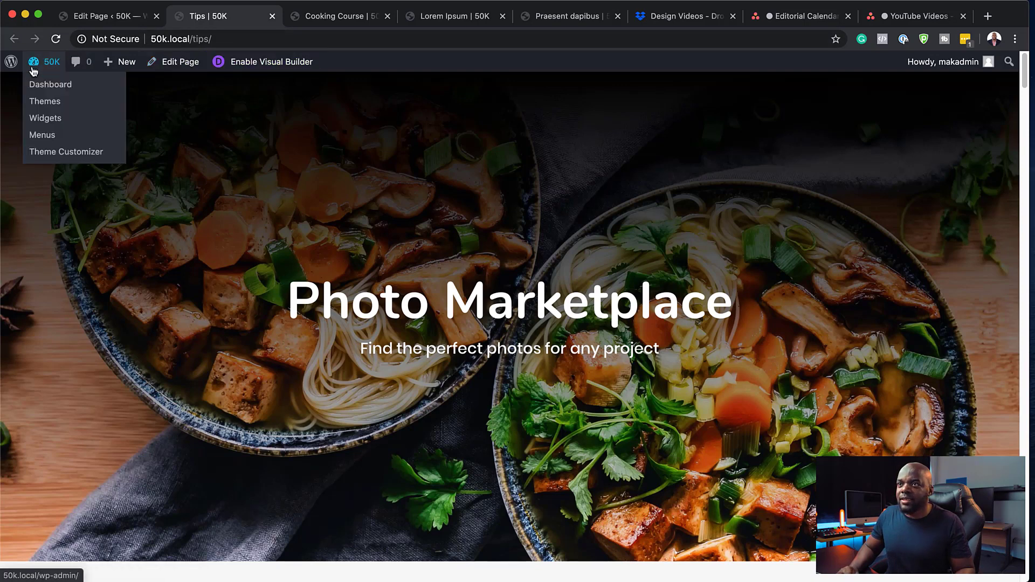
{"action": "left_click", "coordinate": [52, 88]}
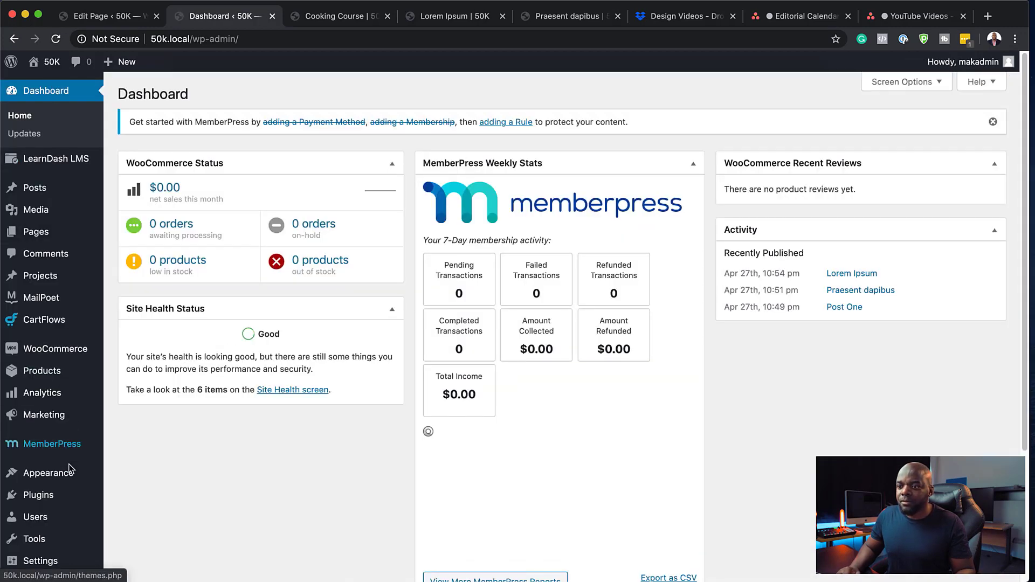
{"action": "scroll", "coordinate": [70, 469], "scroll_direction": "down", "scroll_amount": 3}
{"action": "mouse_move", "coordinate": [48, 542]}
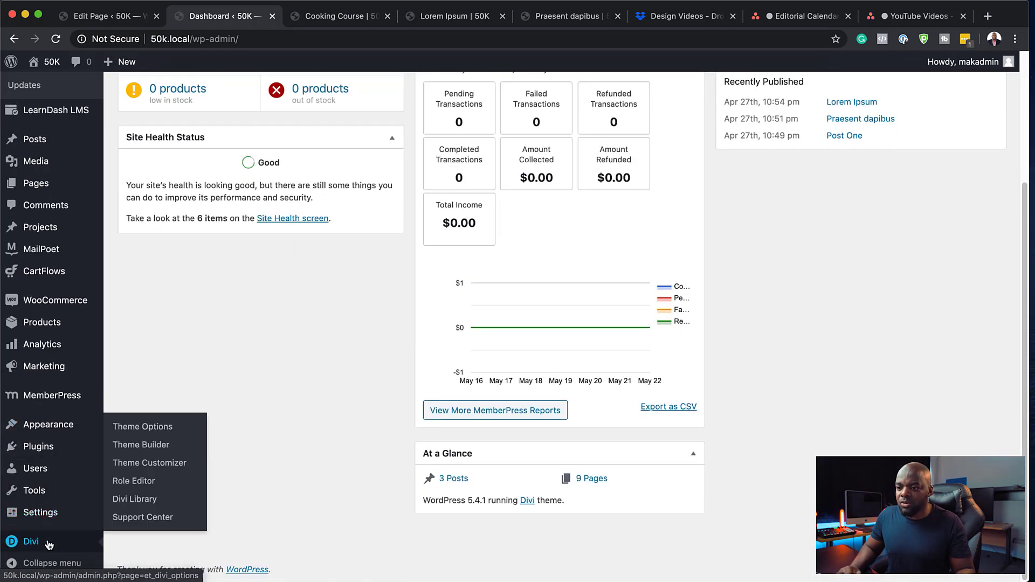
{"action": "left_click", "coordinate": [158, 447]}
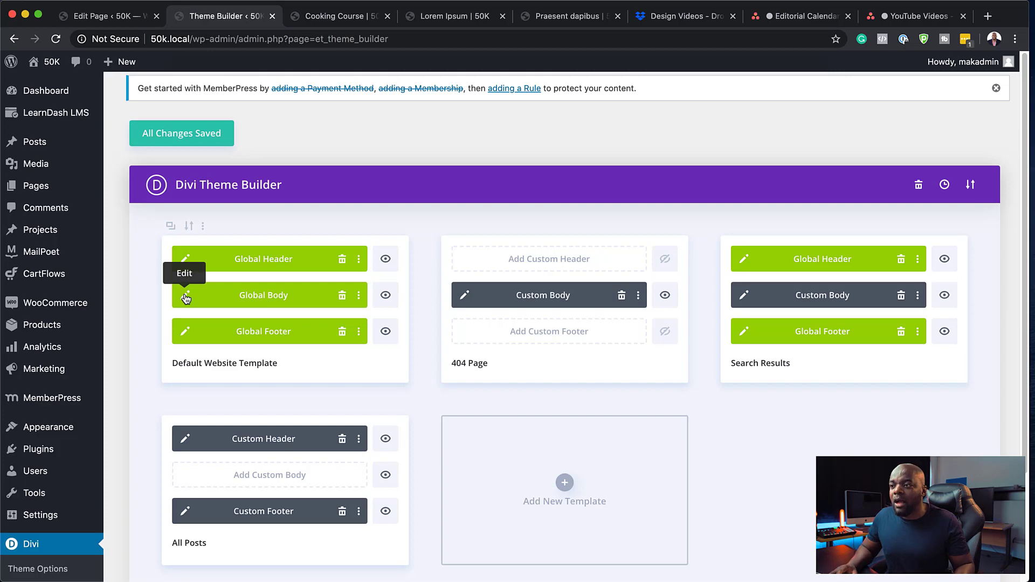
- Review the Cooking Course page from the hero to the text and social icons section, and return to the Theme Builder
{"action": "left_click", "coordinate": [317, 18]}
{"action": "scroll", "coordinate": [273, 310], "scroll_direction": "down", "scroll_amount": 10}
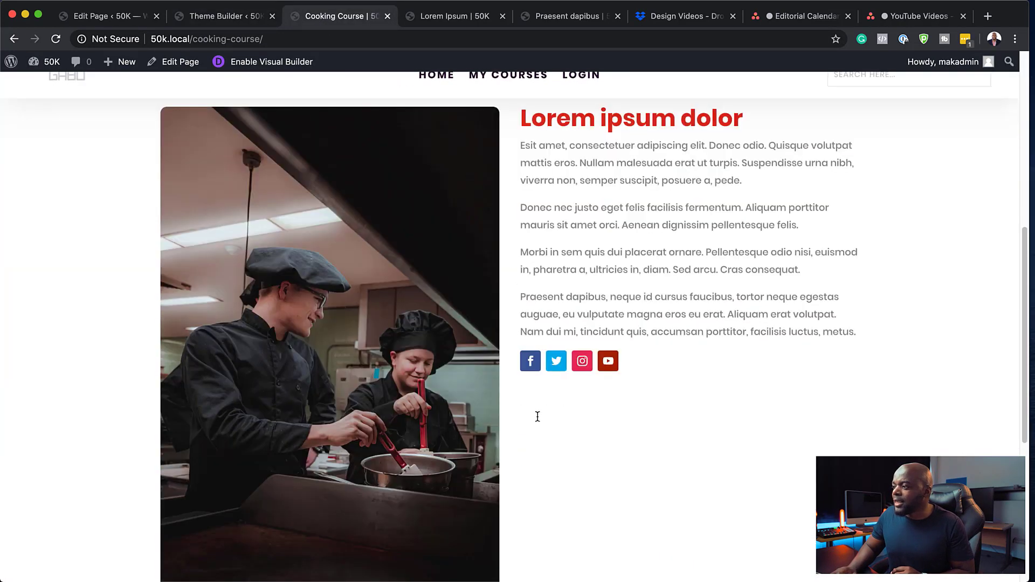
{"action": "scroll", "coordinate": [615, 295], "scroll_direction": "up", "scroll_amount": 2}
{"action": "scroll", "coordinate": [614, 295], "scroll_direction": "up", "scroll_amount": 2}
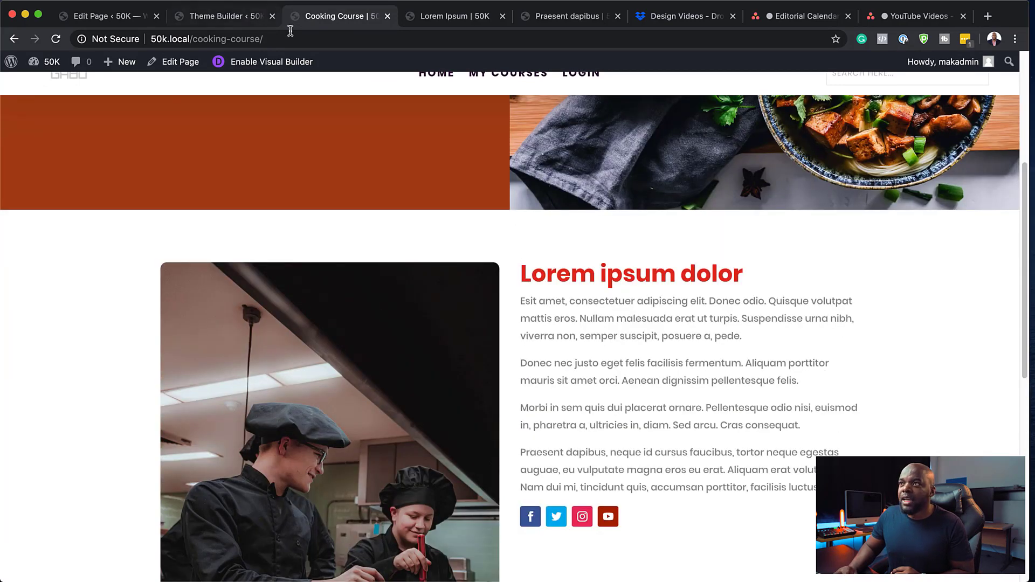
{"action": "scroll", "coordinate": [677, 297], "scroll_direction": "up", "scroll_amount": 7}
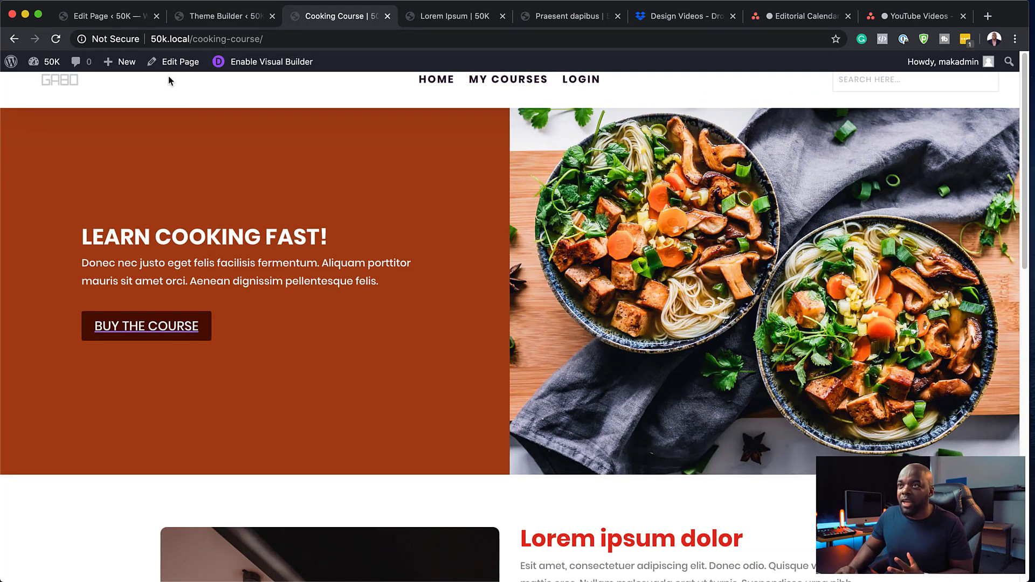
{"action": "left_click", "coordinate": [231, 17]}
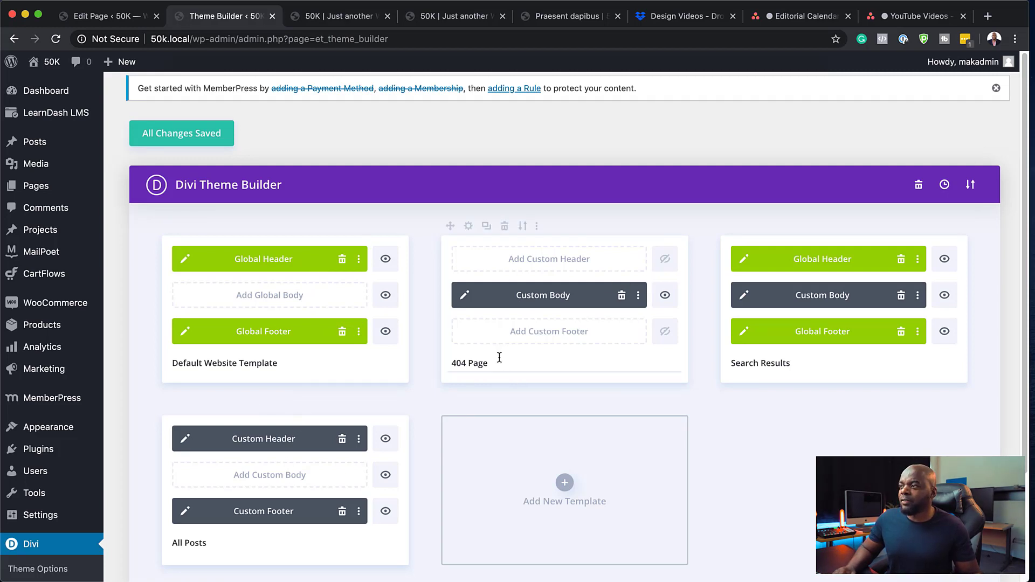
- Load the nonexistent address 50k.local/jksdhfd to view the custom 404 page, and follow its link to the homepage
{"action": "left_click", "coordinate": [360, 18]}
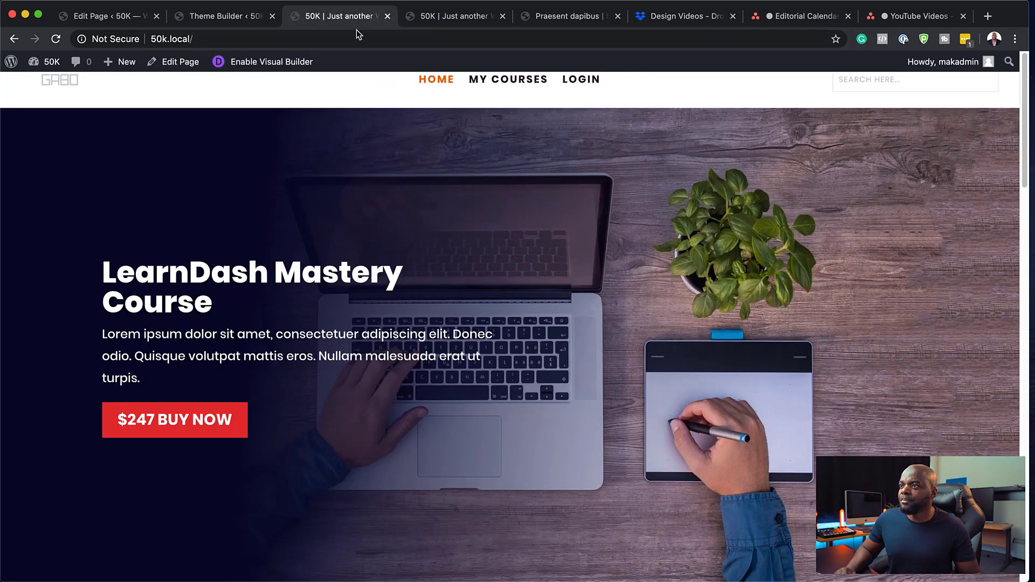
{"action": "left_click", "coordinate": [261, 41]}
{"action": "left_click", "coordinate": [263, 40]}
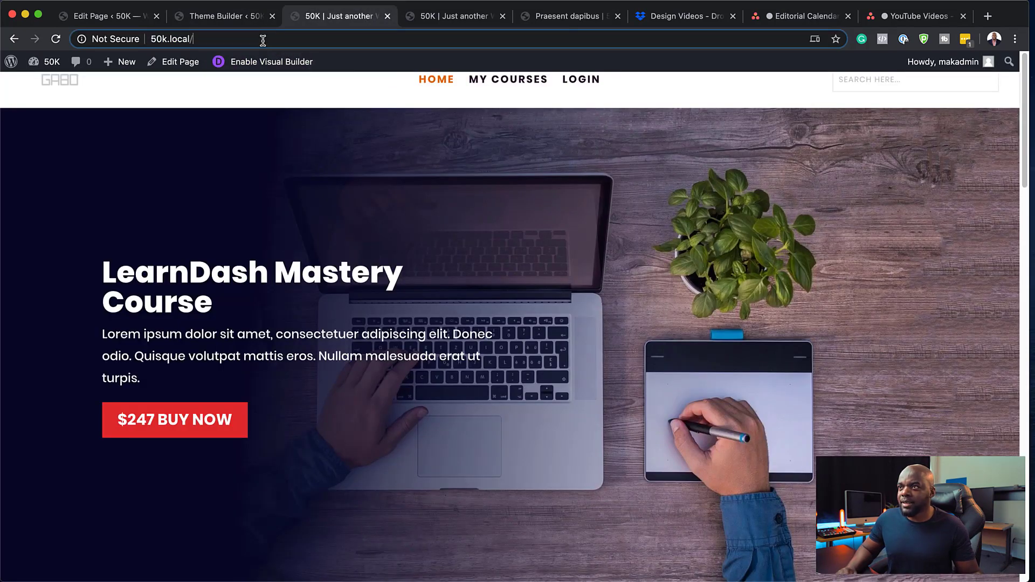
{"action": "type", "text": "jksdhfd"}
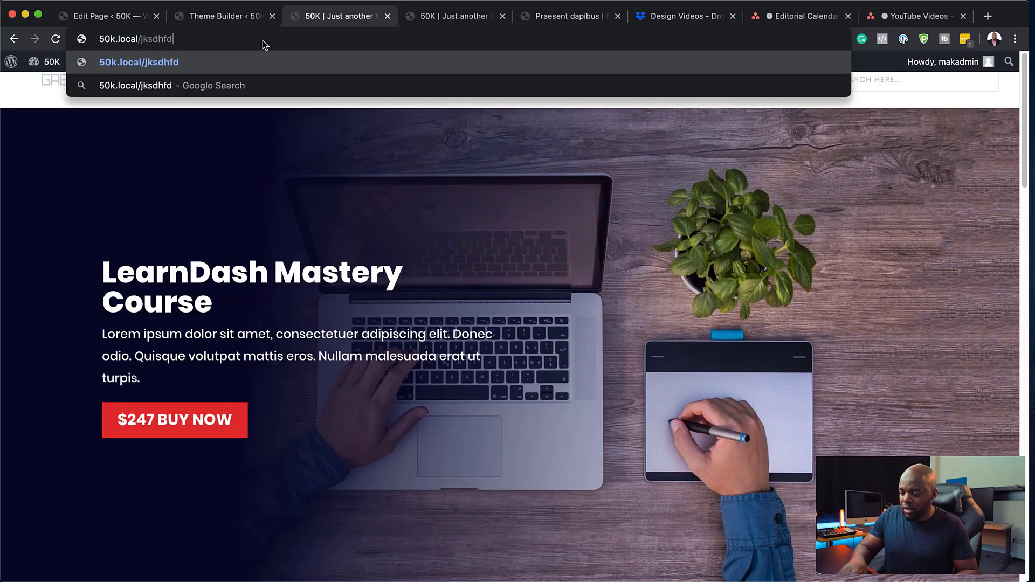
{"action": "key", "text": "Return"}
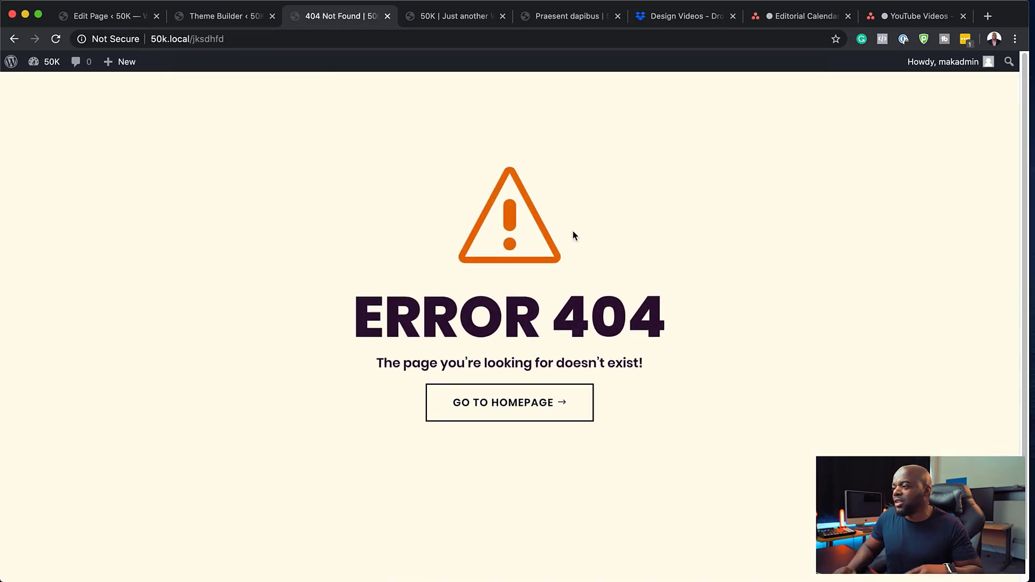
{"action": "left_click", "coordinate": [514, 407]}
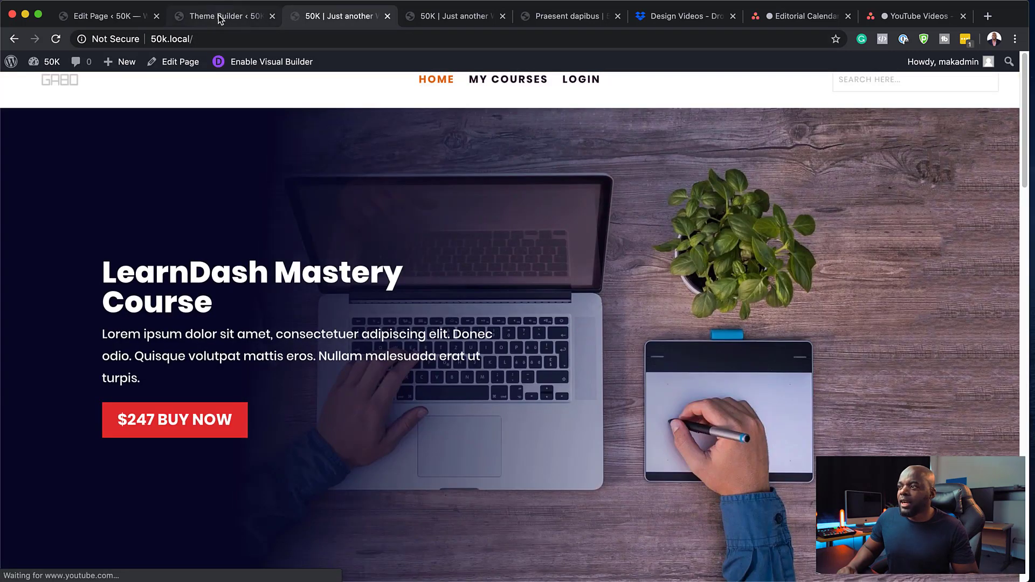
- In the Theme Builder, remove the 404 Page template's custom body, delete the whole template and save the changes
{"action": "left_click", "coordinate": [221, 16]}
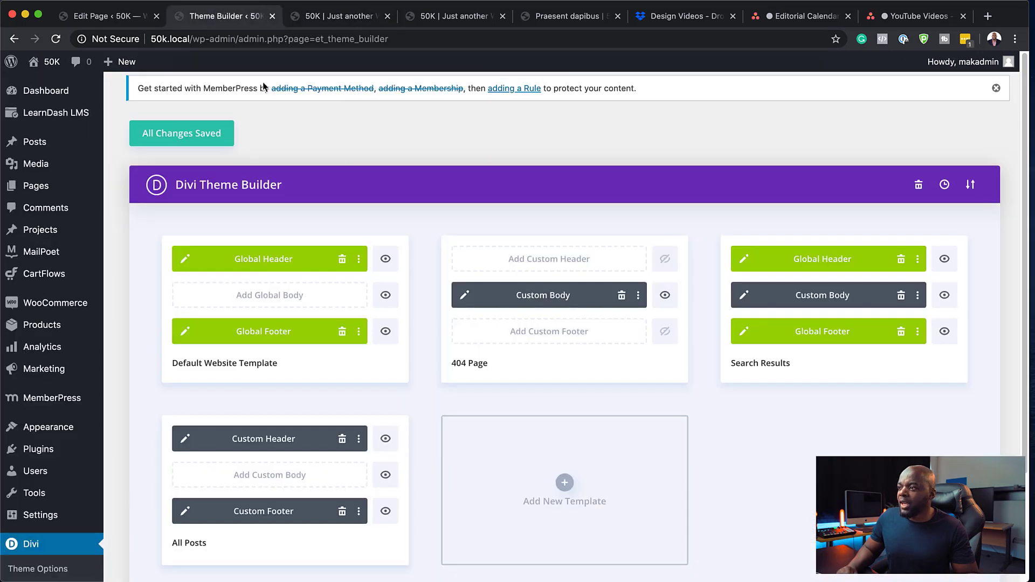
{"action": "left_click", "coordinate": [621, 296]}
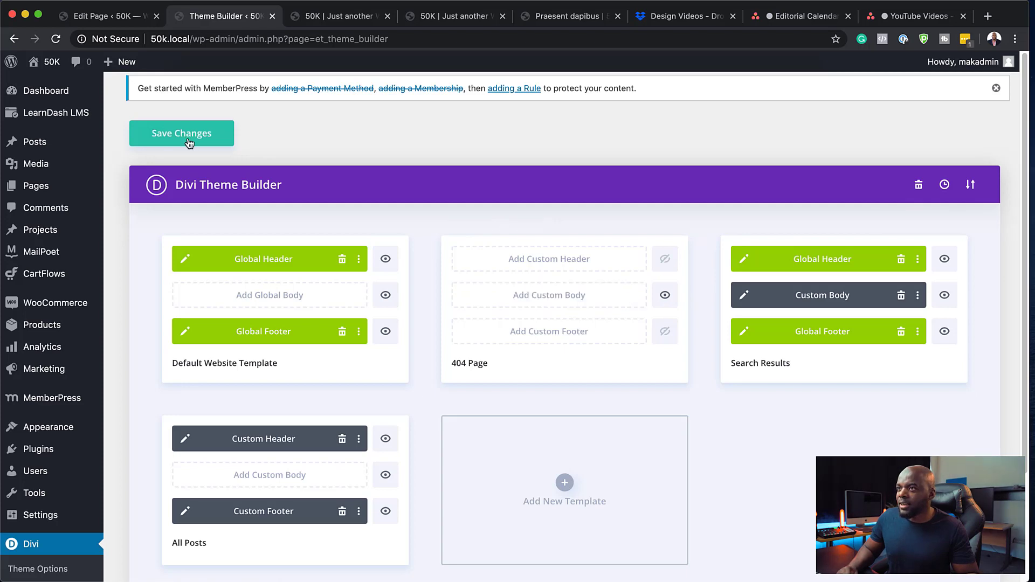
{"action": "left_click", "coordinate": [500, 228]}
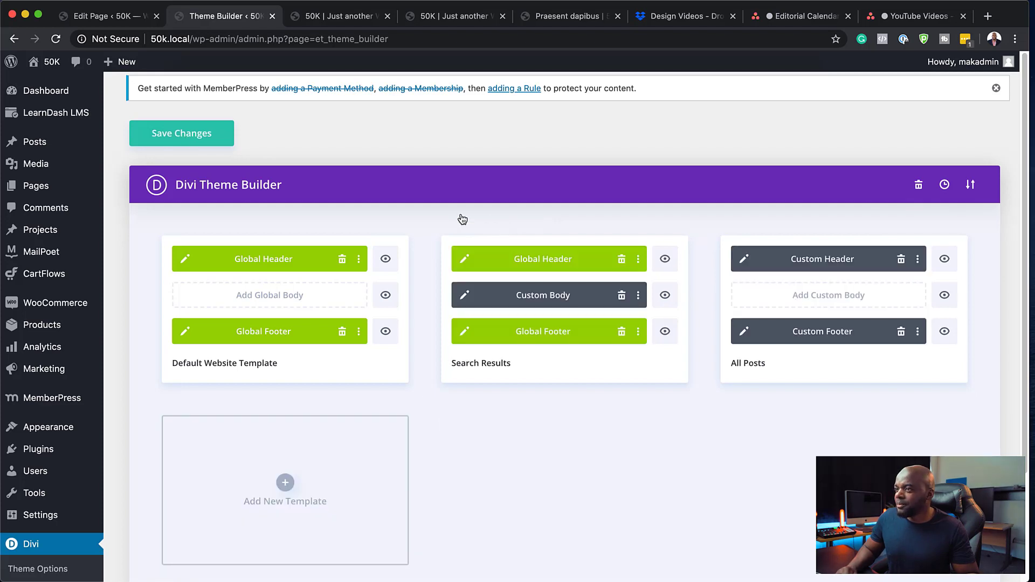
{"action": "left_click", "coordinate": [205, 138]}
- Load the nonexistent address 50k.local/jkhsfkjhsf on the site to view the default not-found page
{"action": "left_click", "coordinate": [311, 21]}
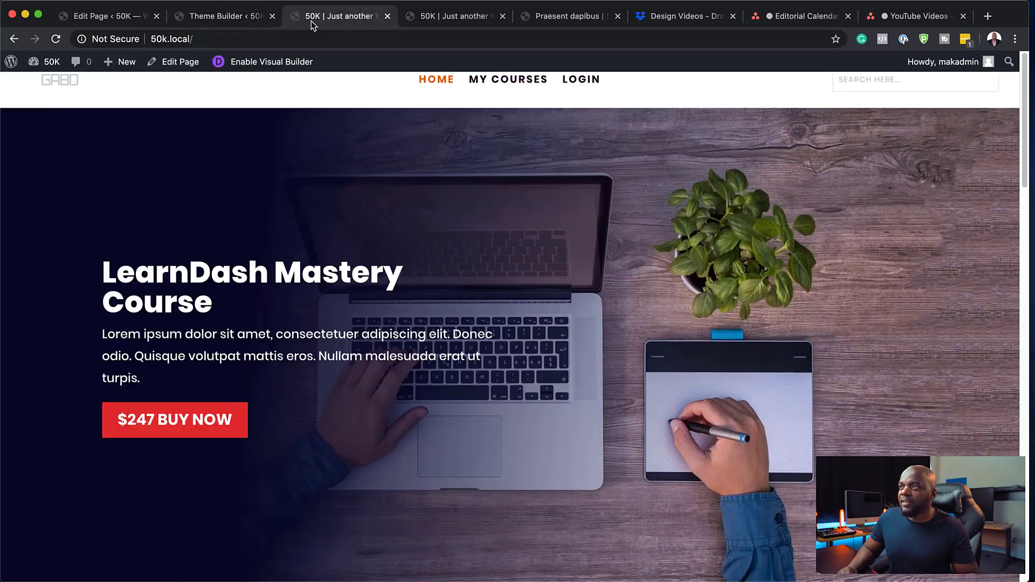
{"action": "left_click", "coordinate": [221, 39]}
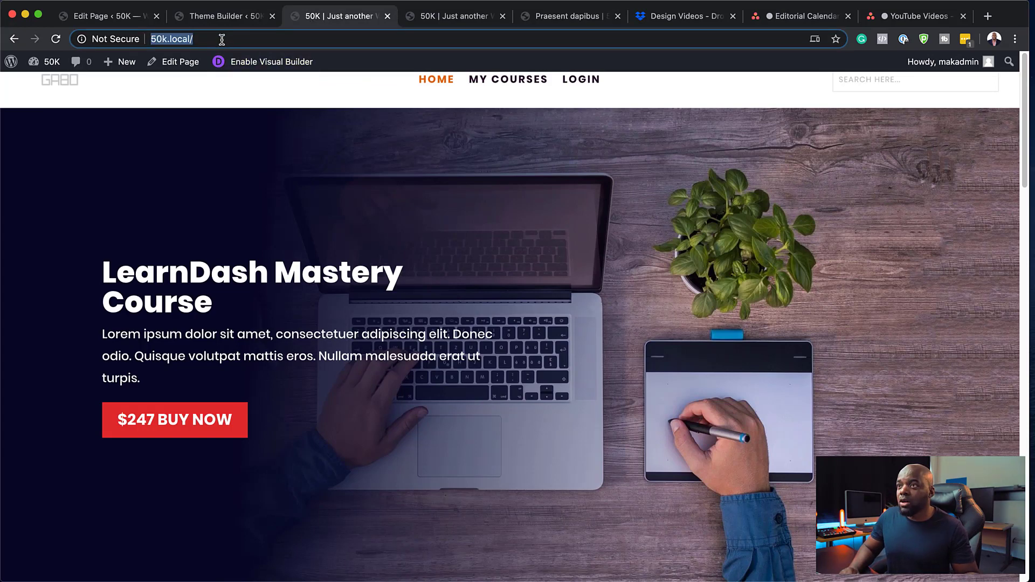
{"action": "left_click", "coordinate": [205, 39]}
{"action": "type", "text": "jkhsfkjhsf"}
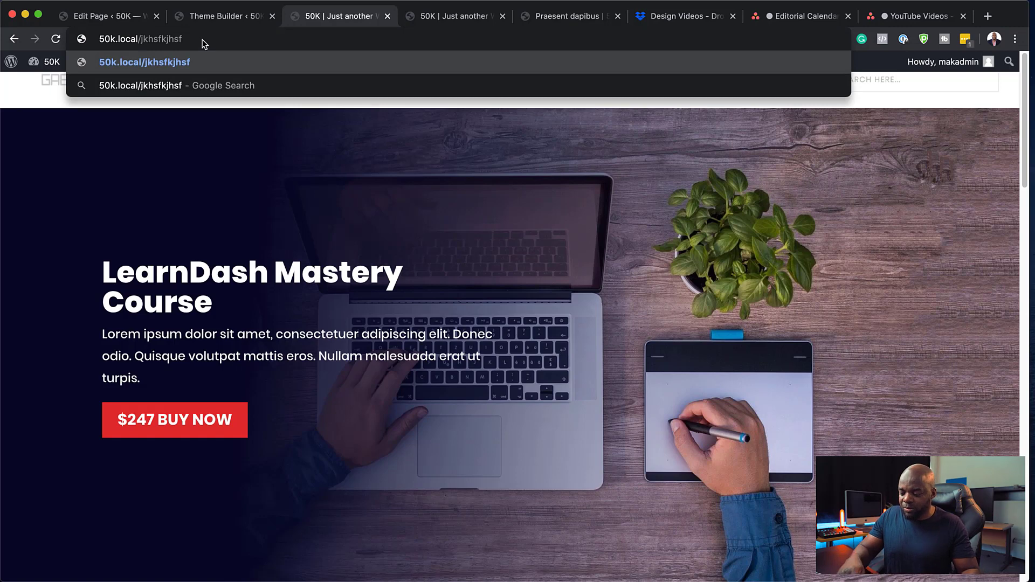
{"action": "key", "text": "Return"}
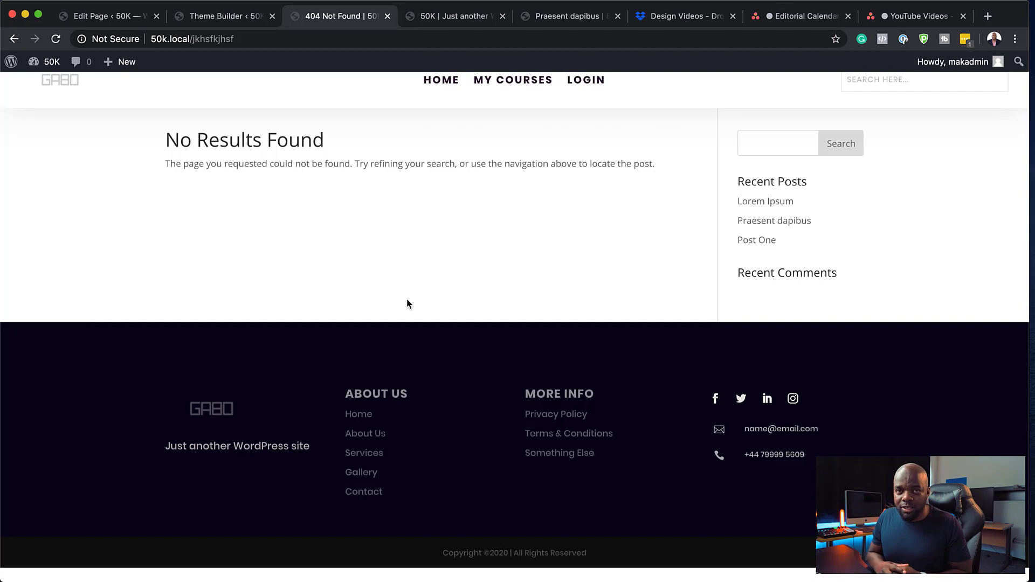
- Return to the Theme Builder and open the settings for a new template
{"action": "left_click", "coordinate": [127, 19]}
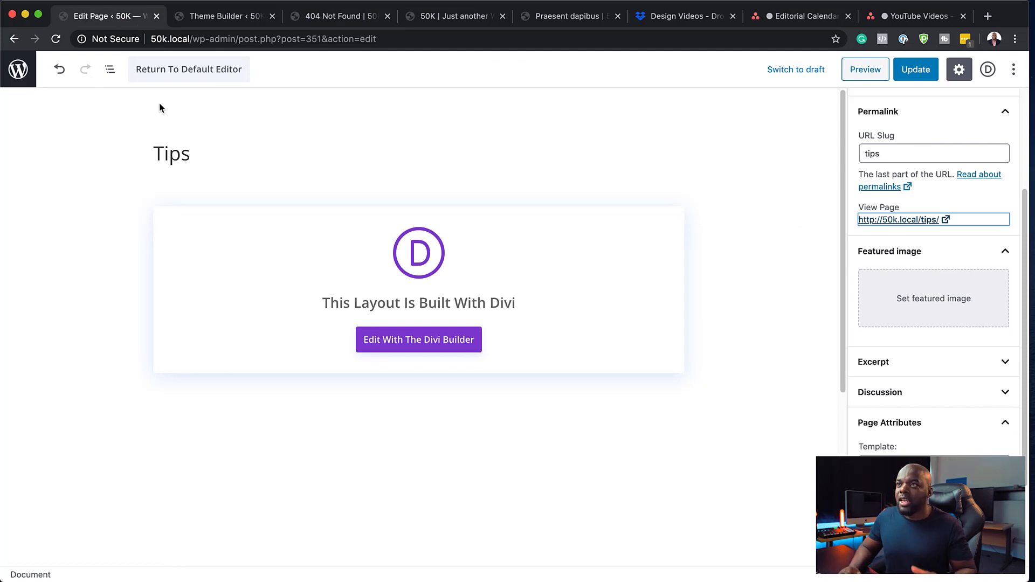
{"action": "left_click", "coordinate": [198, 20]}
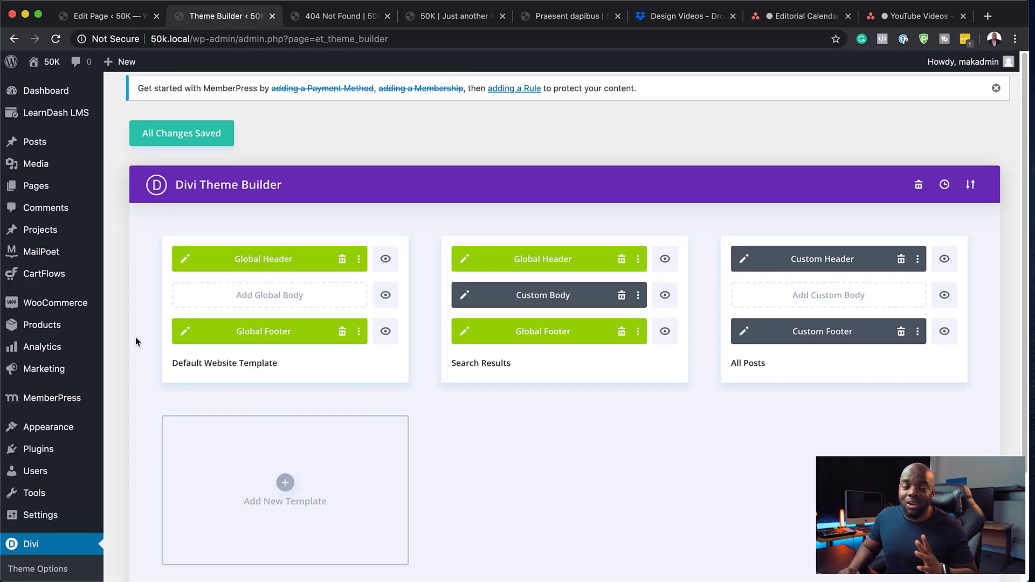
{"action": "scroll", "coordinate": [412, 533], "scroll_direction": "down", "scroll_amount": 1}
{"action": "scroll", "coordinate": [413, 533], "scroll_direction": "down", "scroll_amount": 3}
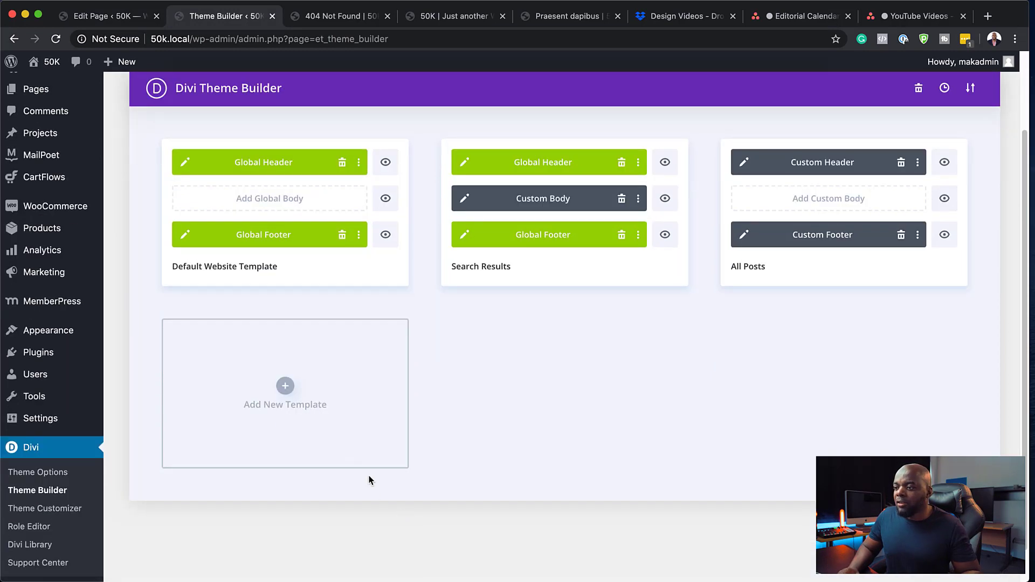
{"action": "left_click", "coordinate": [286, 387]}
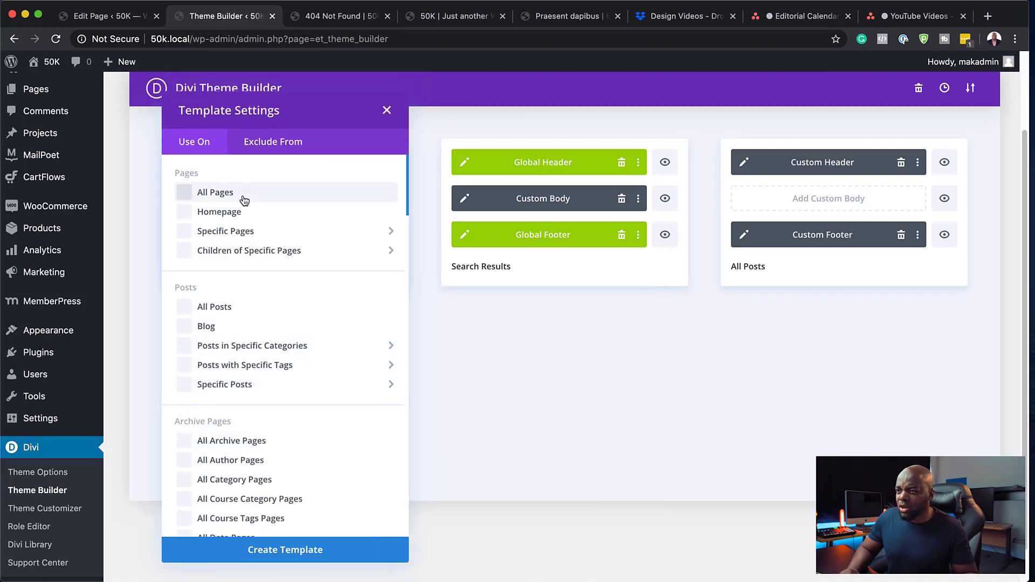
- Examine where a new template can be used, from posts and archive pages to WooCommerce, products and courses, and close the settings
{"action": "scroll", "coordinate": [249, 360], "scroll_direction": "down", "scroll_amount": 5}
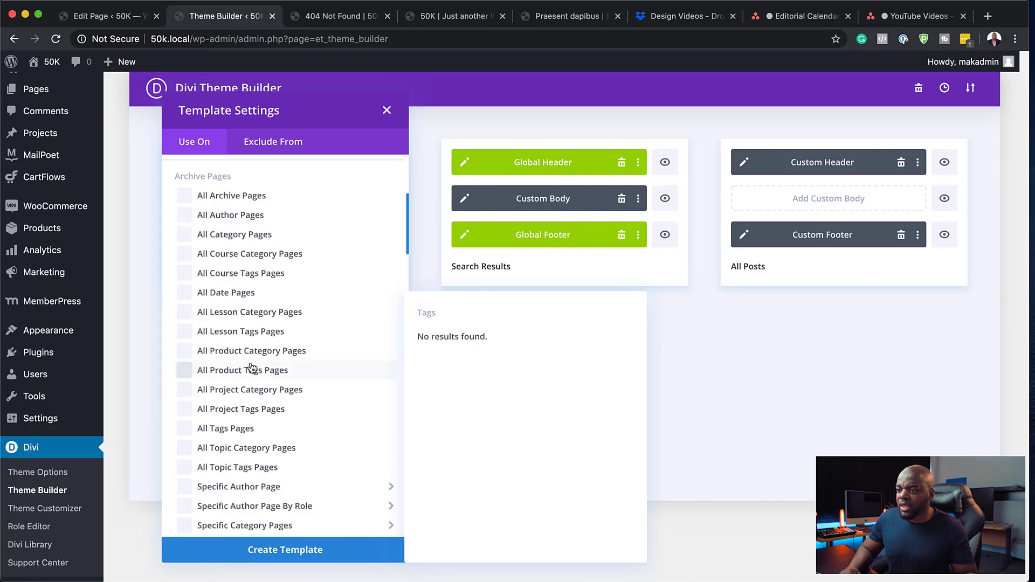
{"action": "scroll", "coordinate": [250, 364], "scroll_direction": "up", "scroll_amount": 3}
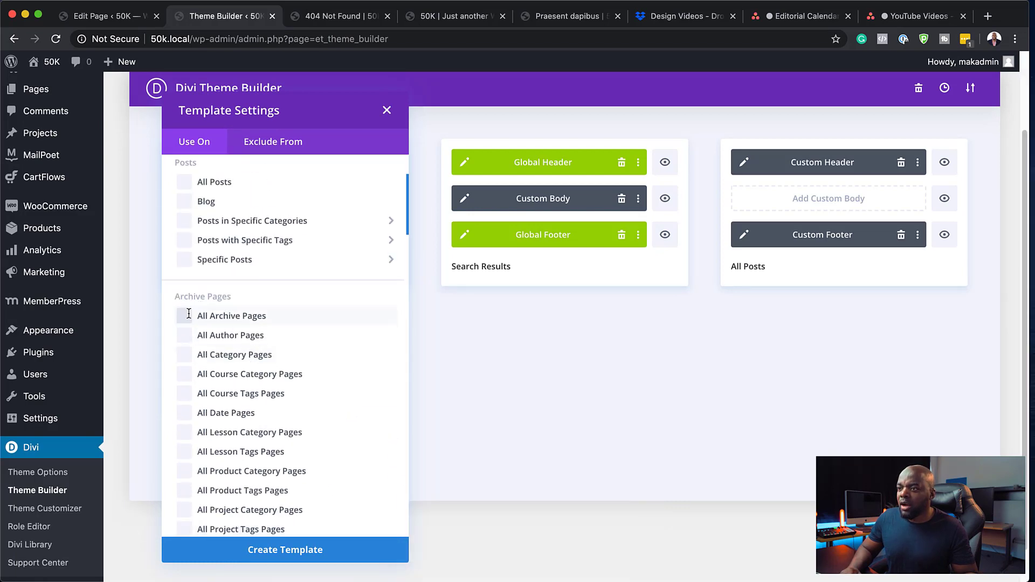
{"action": "scroll", "coordinate": [341, 371], "scroll_direction": "down", "scroll_amount": 5}
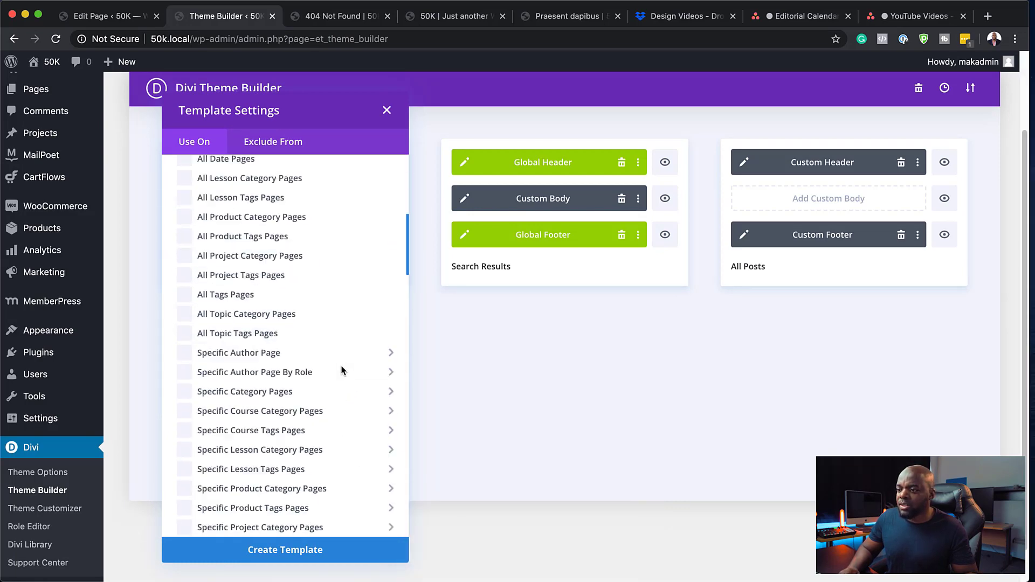
{"action": "scroll", "coordinate": [342, 371], "scroll_direction": "down", "scroll_amount": 6}
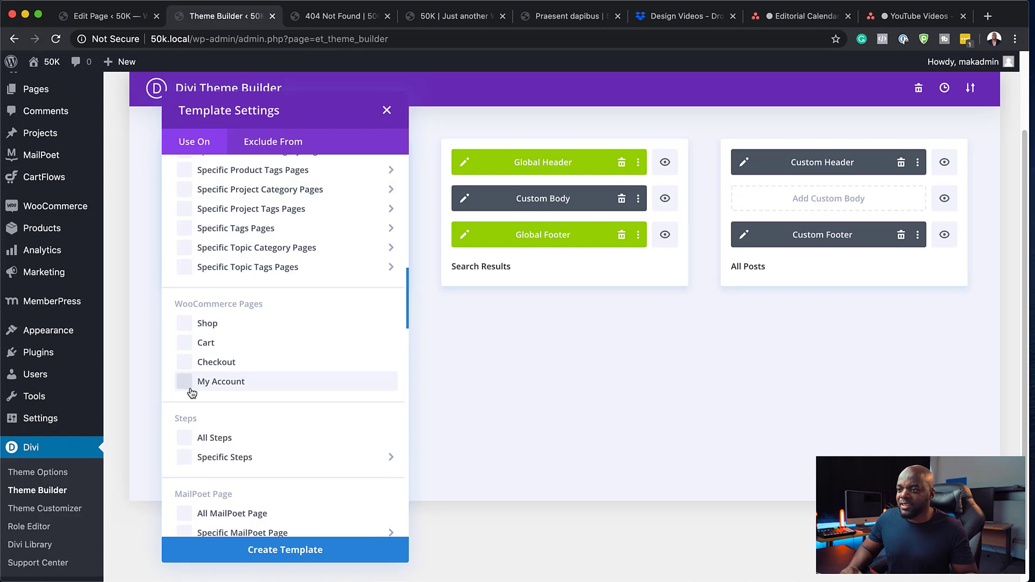
{"action": "mouse_move", "coordinate": [300, 453]}
{"action": "scroll", "coordinate": [323, 455], "scroll_direction": "down", "scroll_amount": 5}
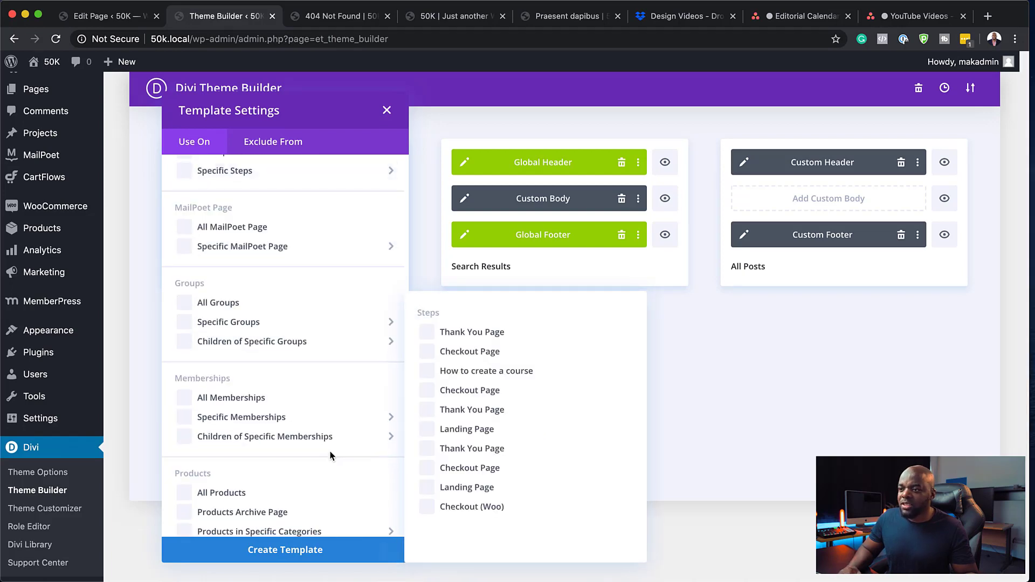
{"action": "scroll", "coordinate": [331, 455], "scroll_direction": "down", "scroll_amount": 8}
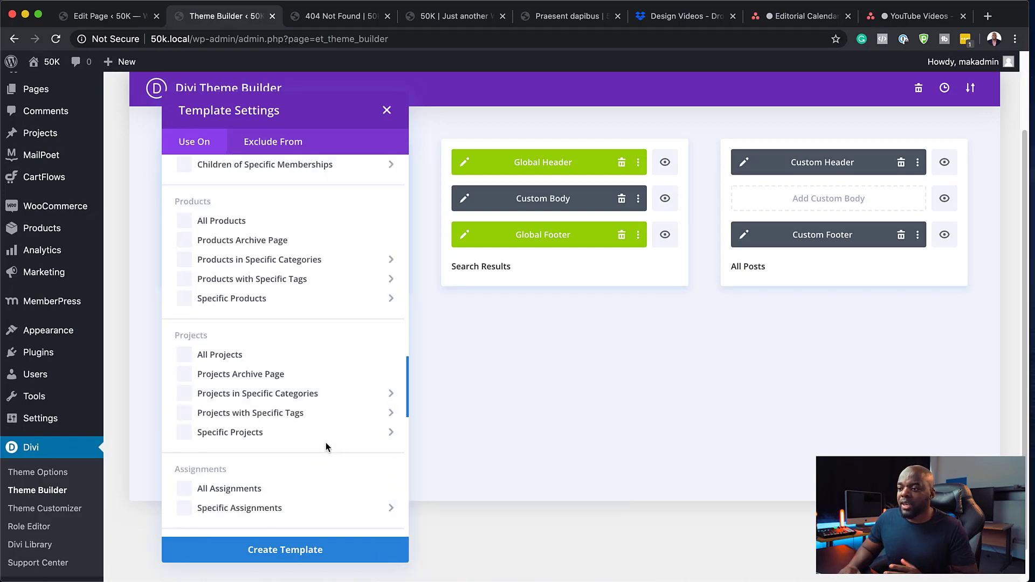
{"action": "scroll", "coordinate": [326, 447], "scroll_direction": "down", "scroll_amount": 6}
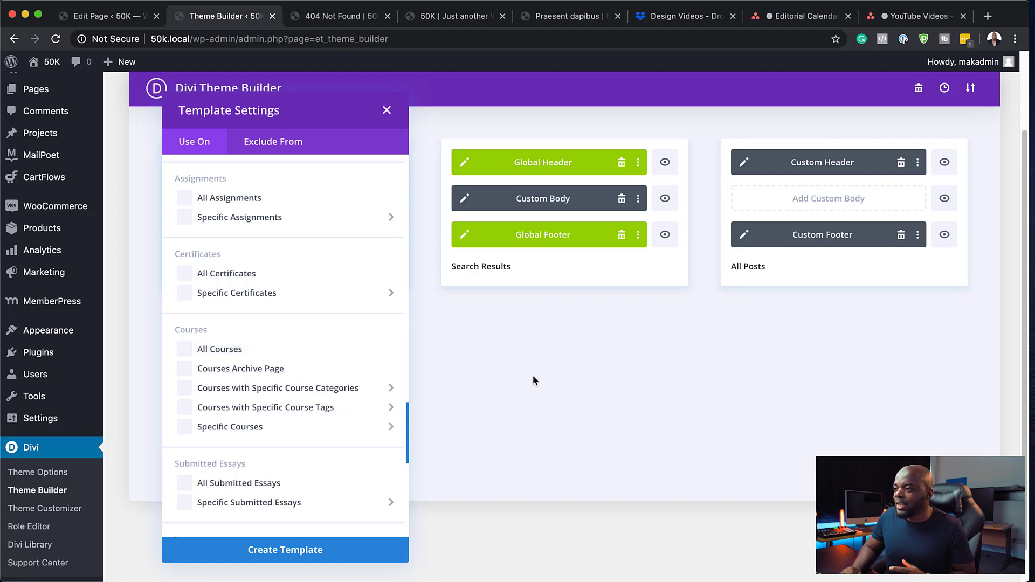
{"action": "left_click", "coordinate": [637, 376]}
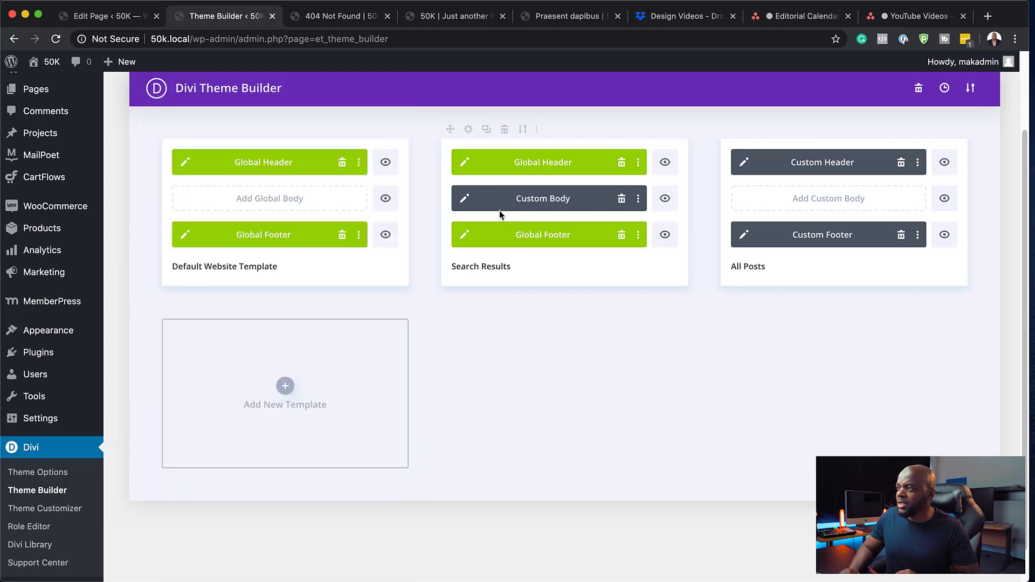
- Open the Divi Role Editor, examine the Administrator permissions down to the Support Center section, and show the Editor role's permissions
{"action": "scroll", "coordinate": [282, 235], "scroll_direction": "up", "scroll_amount": 3}
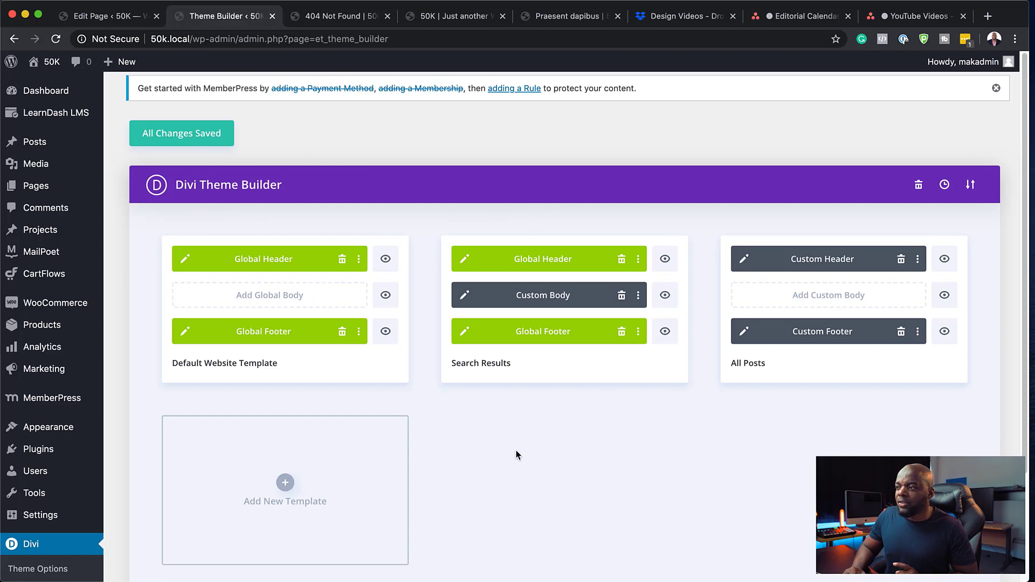
{"action": "scroll", "coordinate": [605, 515], "scroll_direction": "down", "scroll_amount": 5}
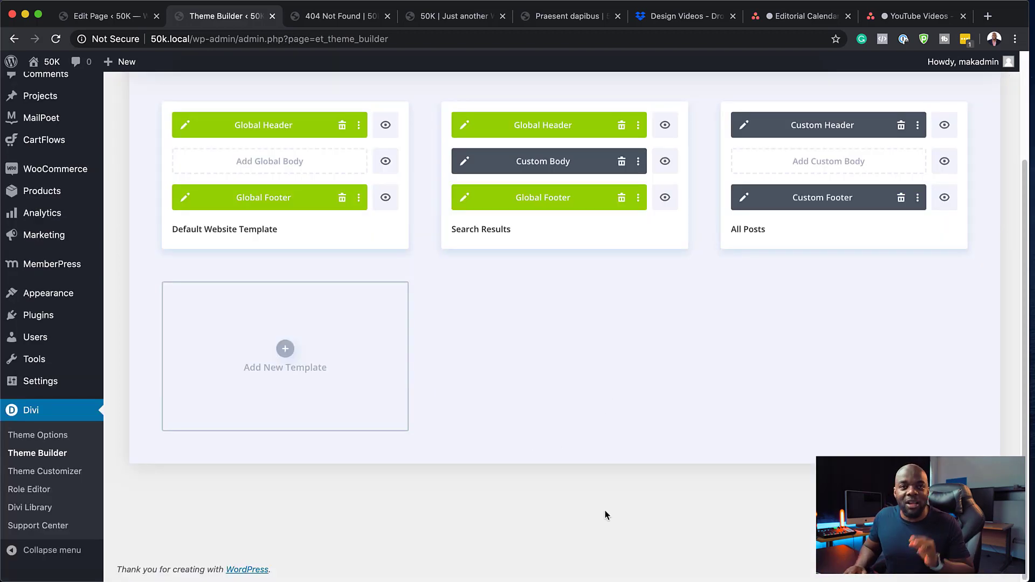
{"action": "left_click", "coordinate": [31, 490]}
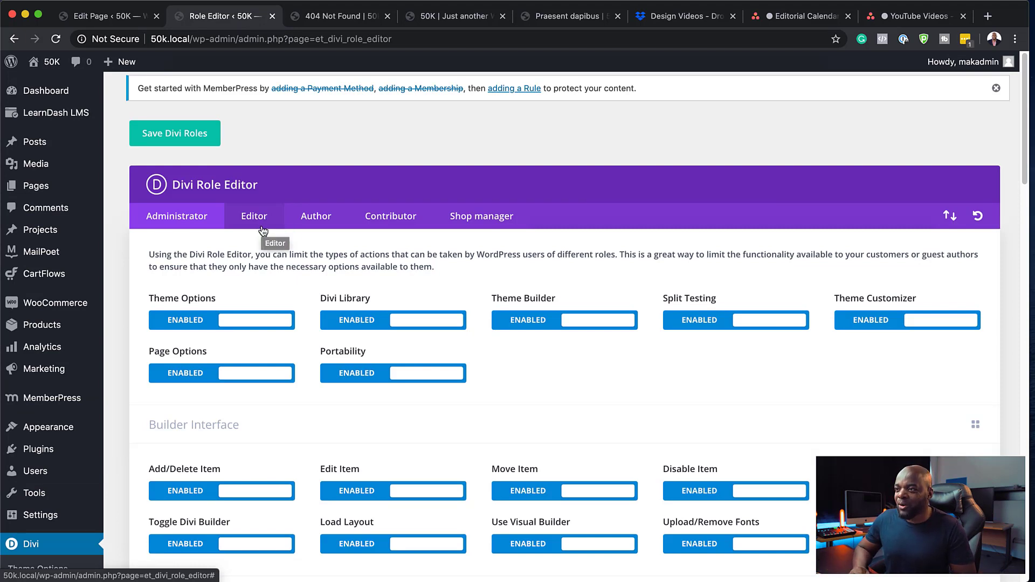
{"action": "scroll", "coordinate": [482, 383], "scroll_direction": "down", "scroll_amount": 15}
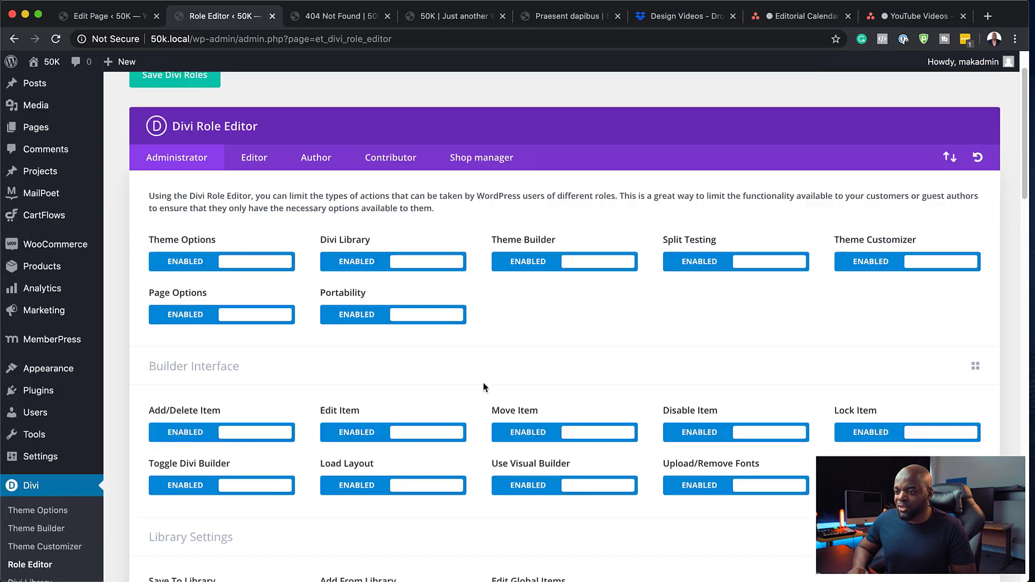
{"action": "scroll", "coordinate": [483, 386], "scroll_direction": "down", "scroll_amount": 10}
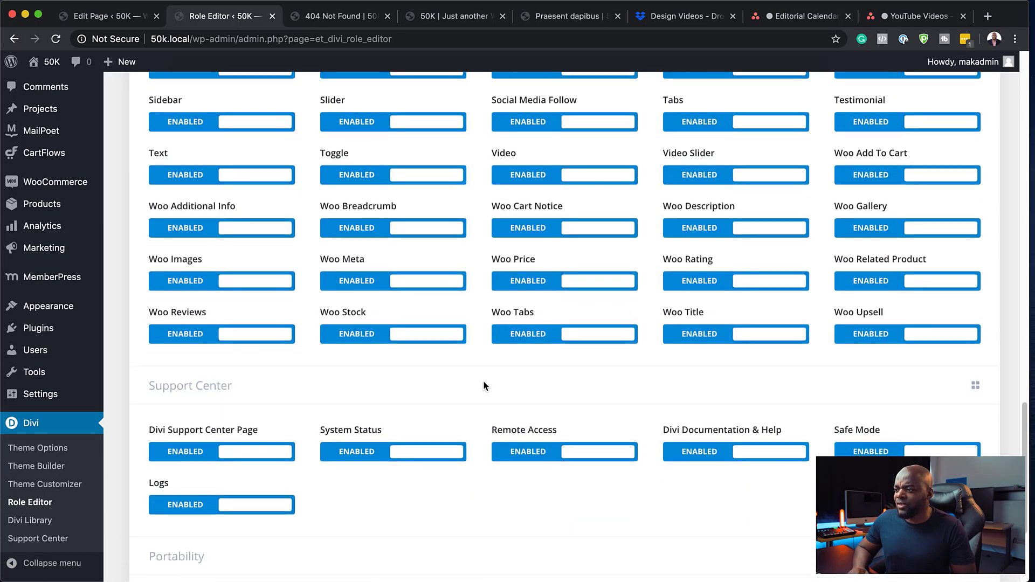
{"action": "key", "text": "Home"}
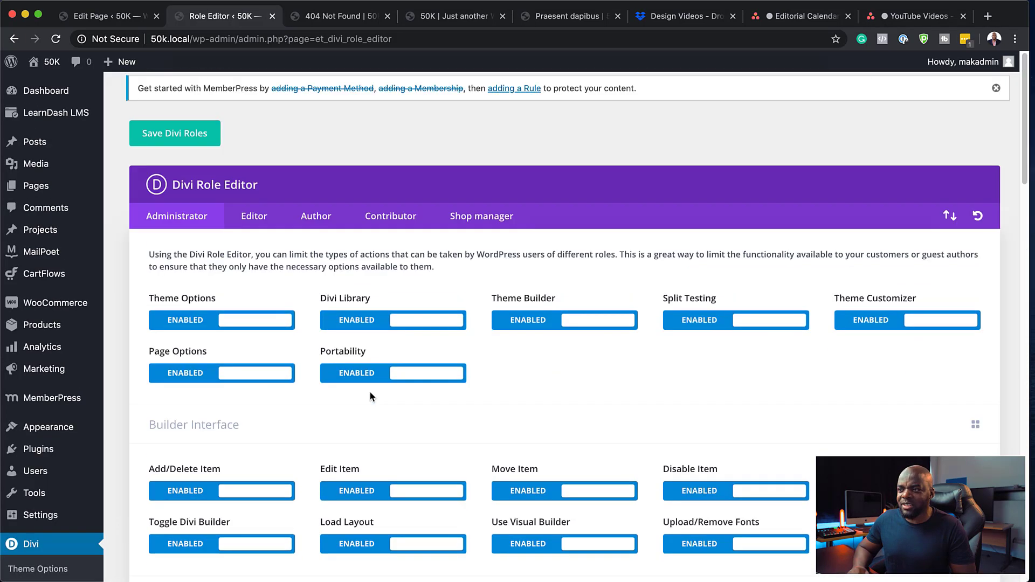
{"action": "left_click", "coordinate": [261, 219]}
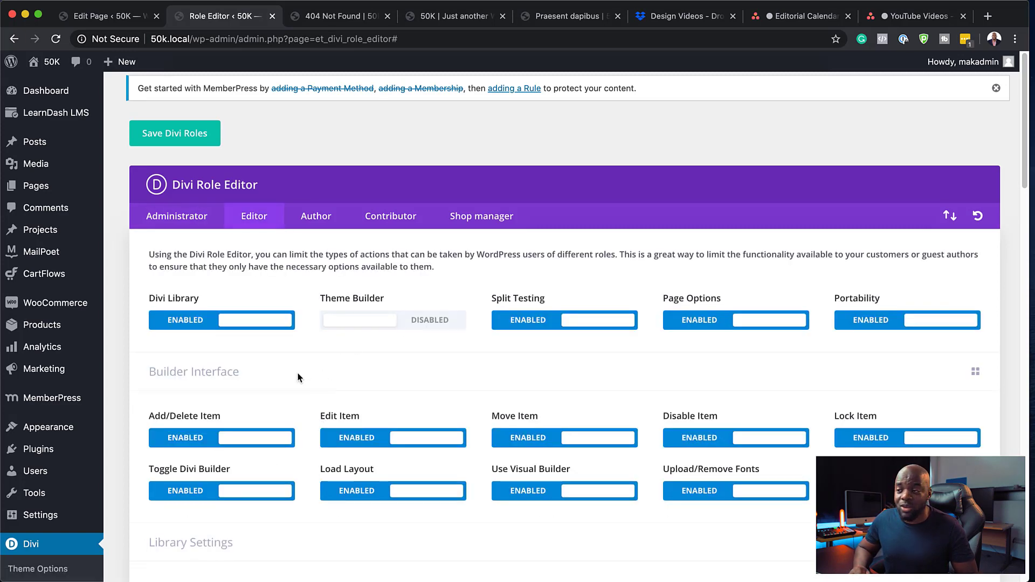
- Disable the Divi Library, Split Testing, Page Options and Portability permissions for the Editor role
{"action": "left_click", "coordinate": [185, 322]}
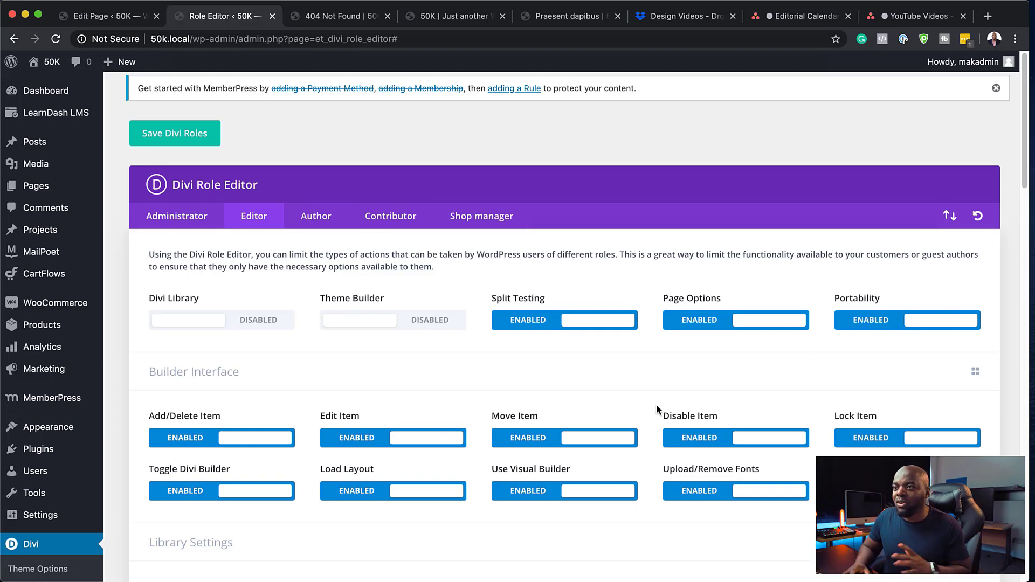
{"action": "left_click", "coordinate": [528, 322]}
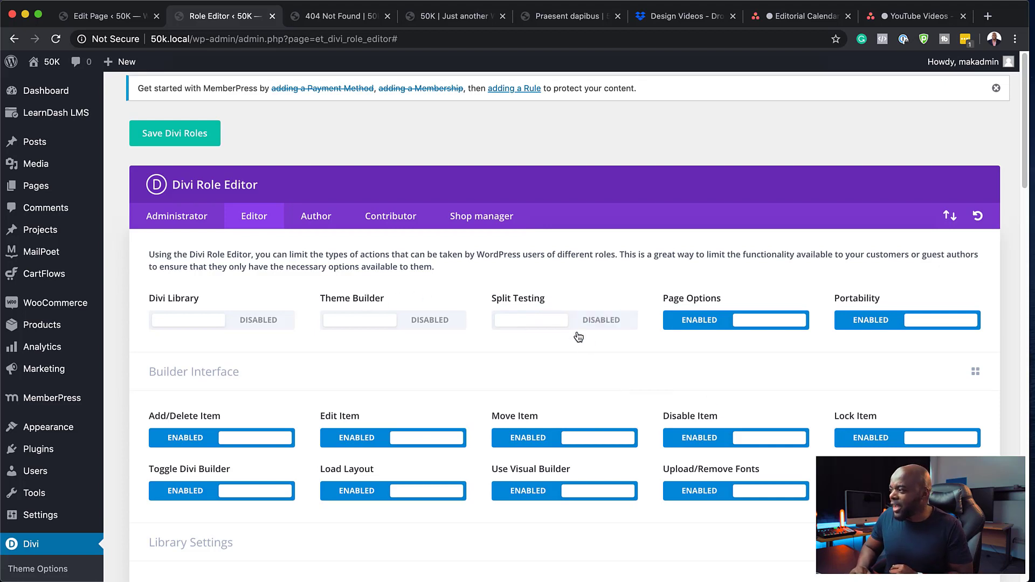
{"action": "left_click", "coordinate": [707, 323]}
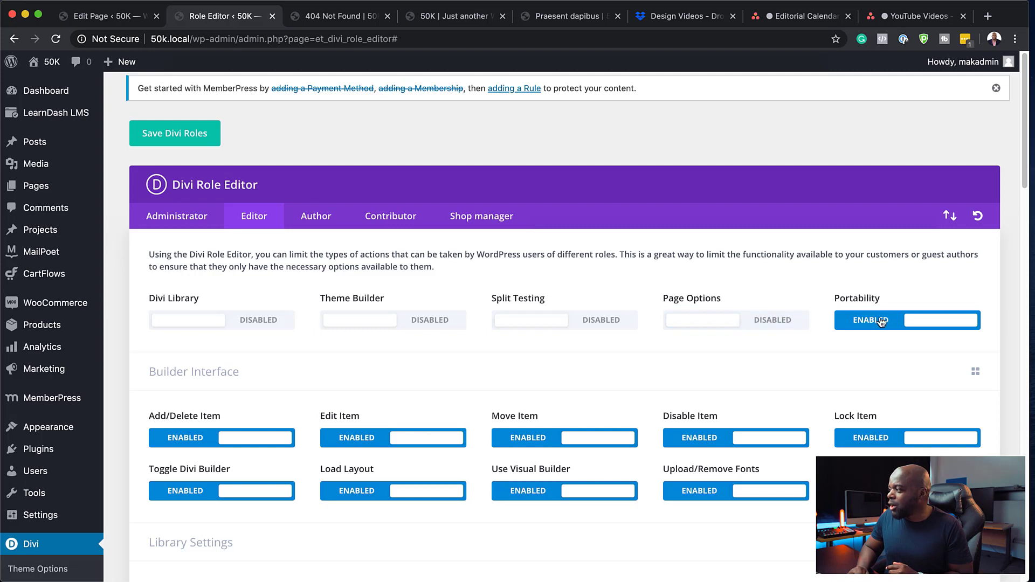
{"action": "left_click", "coordinate": [880, 321]}
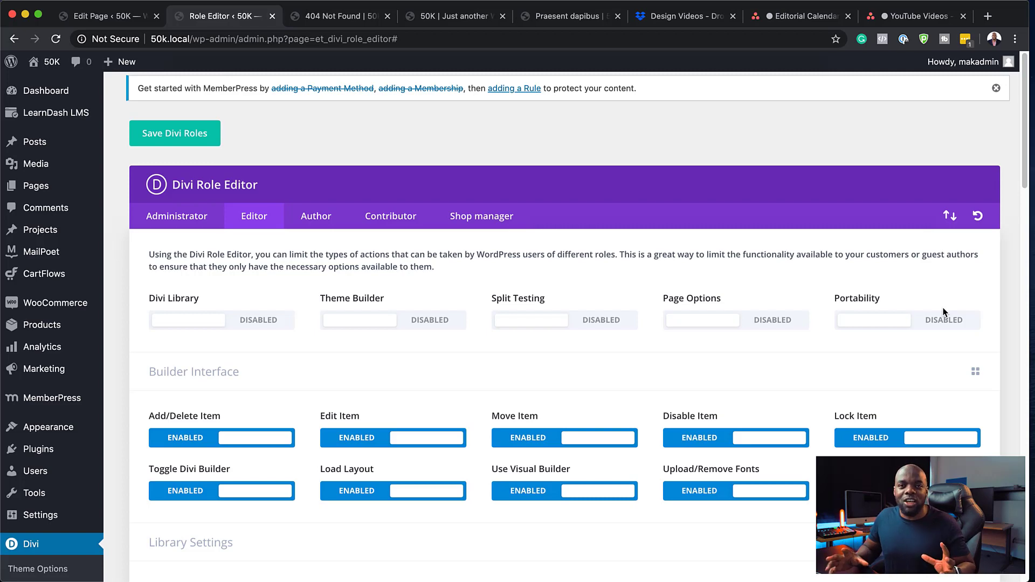
- For the Shop manager role, disable the Divi Library, Split Testing, Page Options and Portability permissions
{"action": "left_click", "coordinate": [492, 220]}
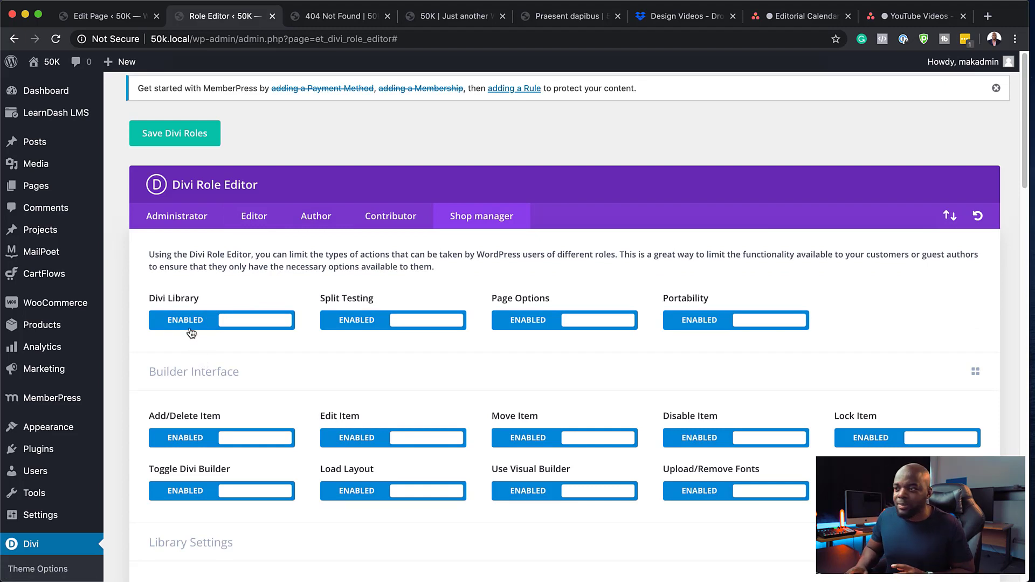
{"action": "left_click", "coordinate": [194, 320]}
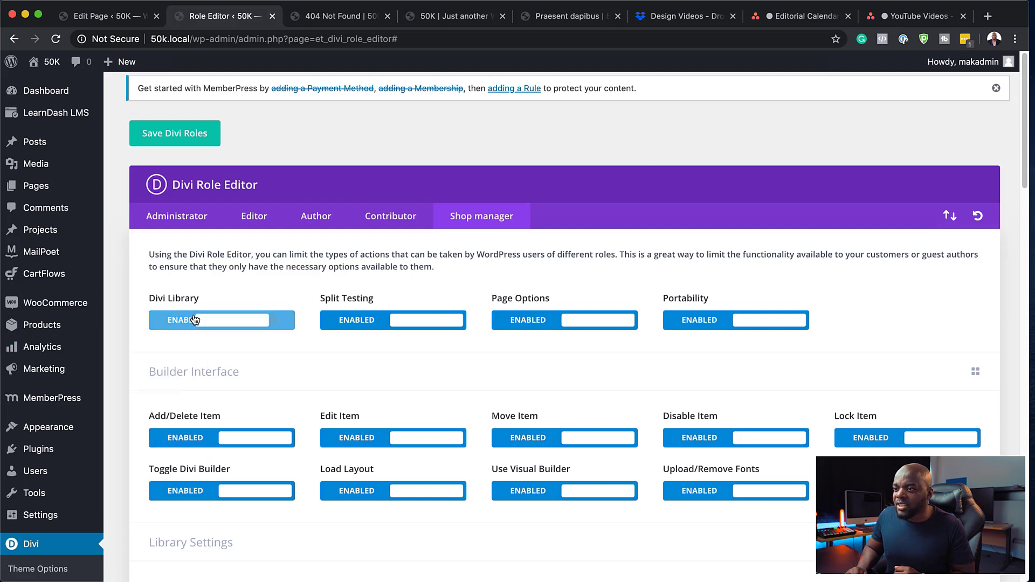
{"action": "left_click", "coordinate": [364, 322]}
{"action": "left_click", "coordinate": [541, 323]}
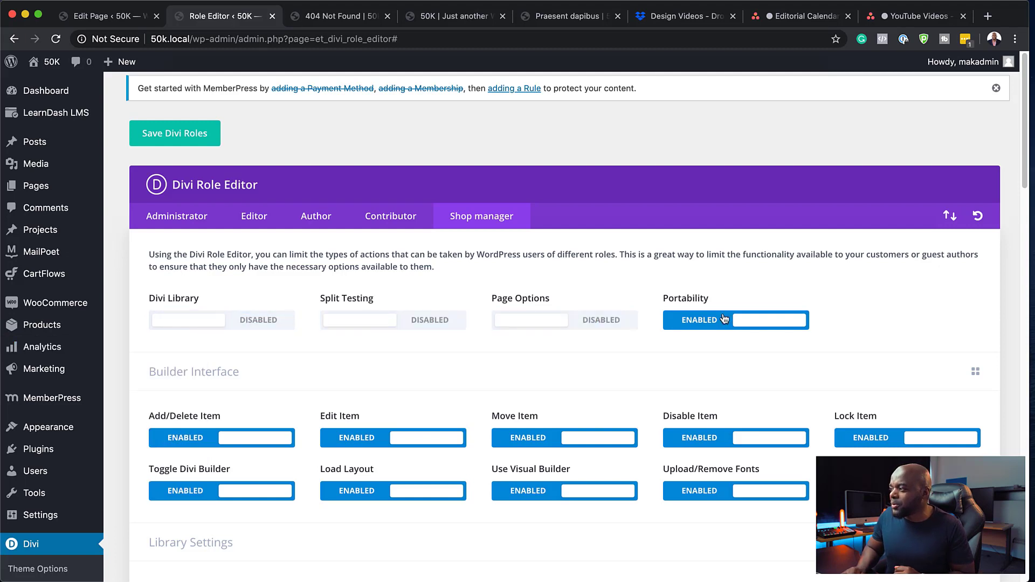
{"action": "left_click", "coordinate": [706, 321]}
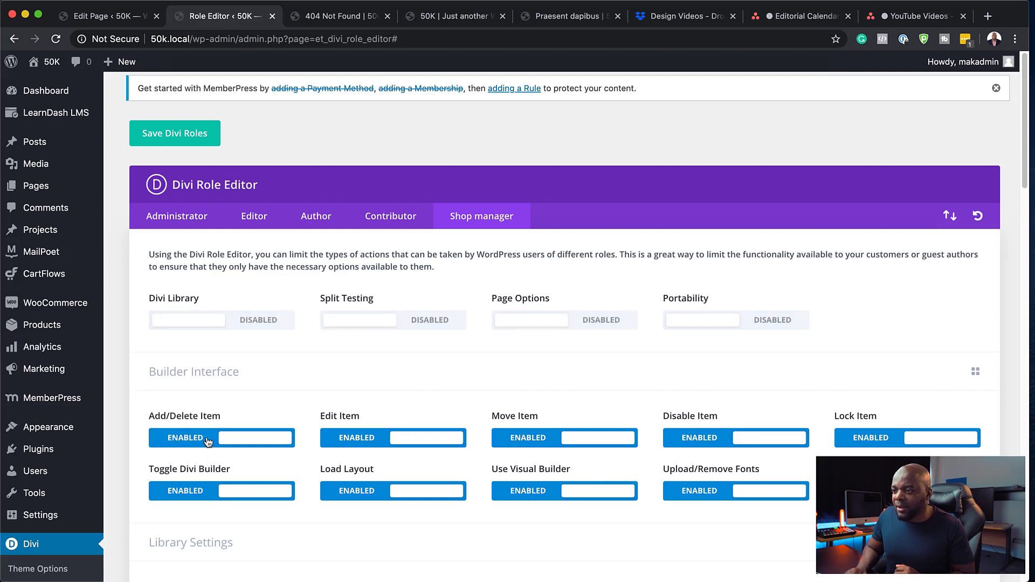
- Disable Add/Delete Item and Edit Item in the Shop manager's Builder Interface permissions, and Edit Colors under Settings Types
{"action": "scroll", "coordinate": [205, 436], "scroll_direction": "down", "scroll_amount": 1}
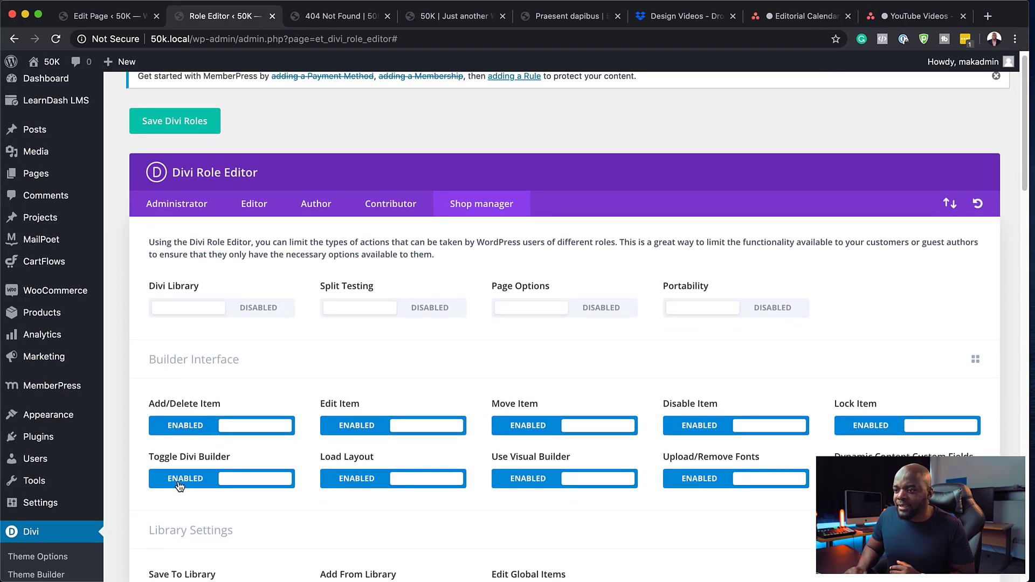
{"action": "left_click", "coordinate": [192, 426]}
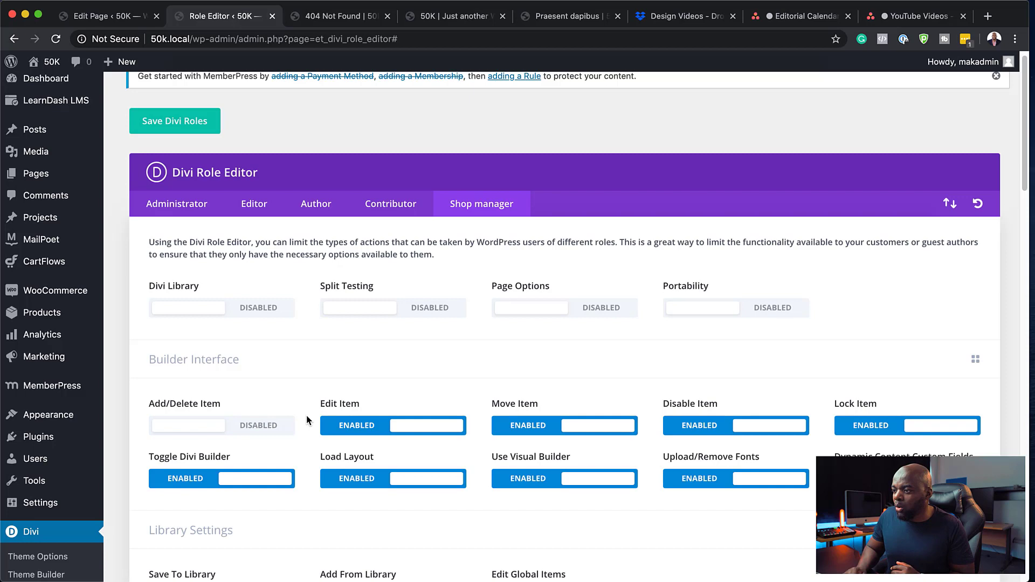
{"action": "left_click", "coordinate": [374, 431]}
{"action": "scroll", "coordinate": [394, 480], "scroll_direction": "down", "scroll_amount": 6}
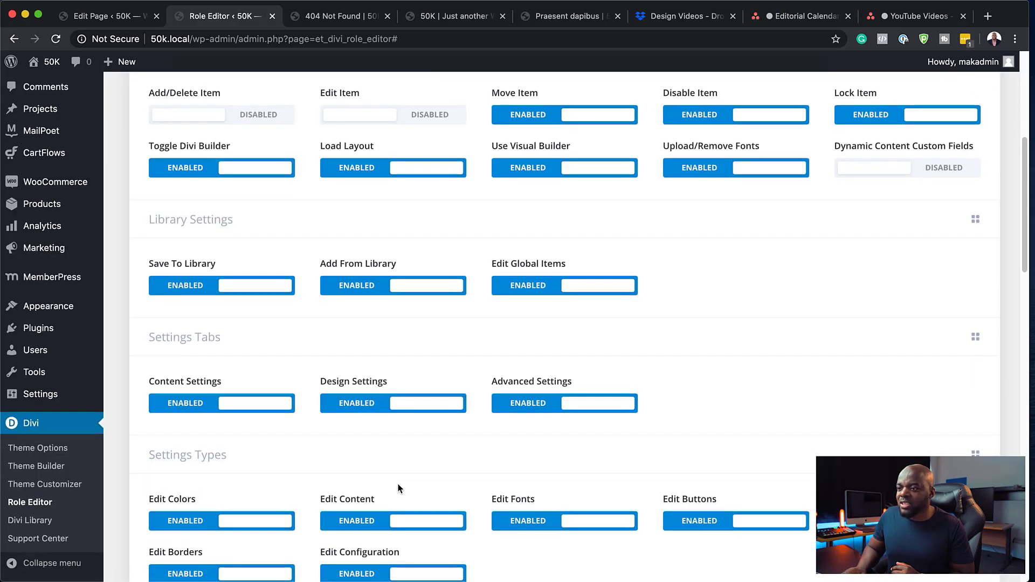
{"action": "scroll", "coordinate": [285, 464], "scroll_direction": "down", "scroll_amount": 2}
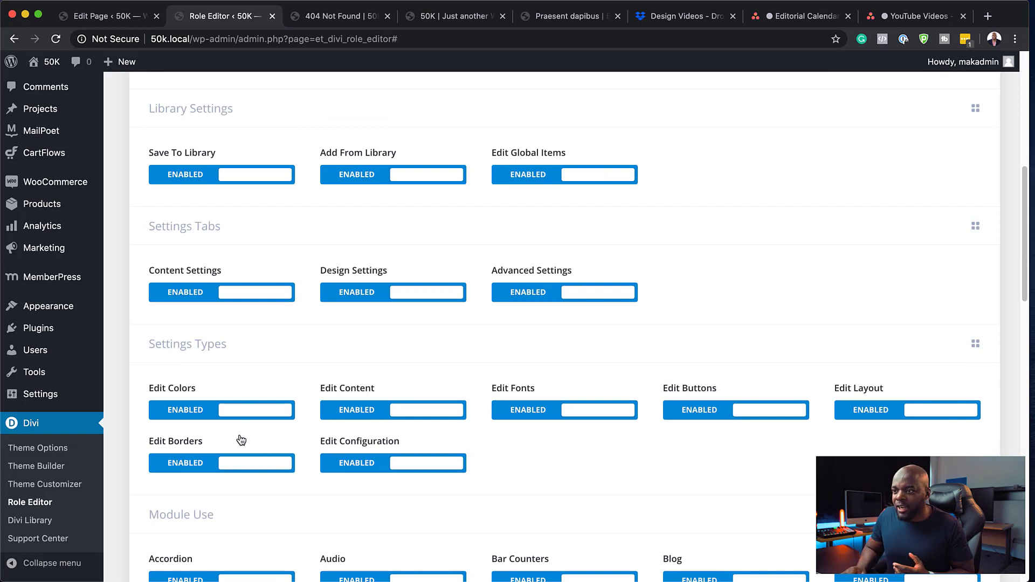
{"action": "left_click", "coordinate": [183, 414]}
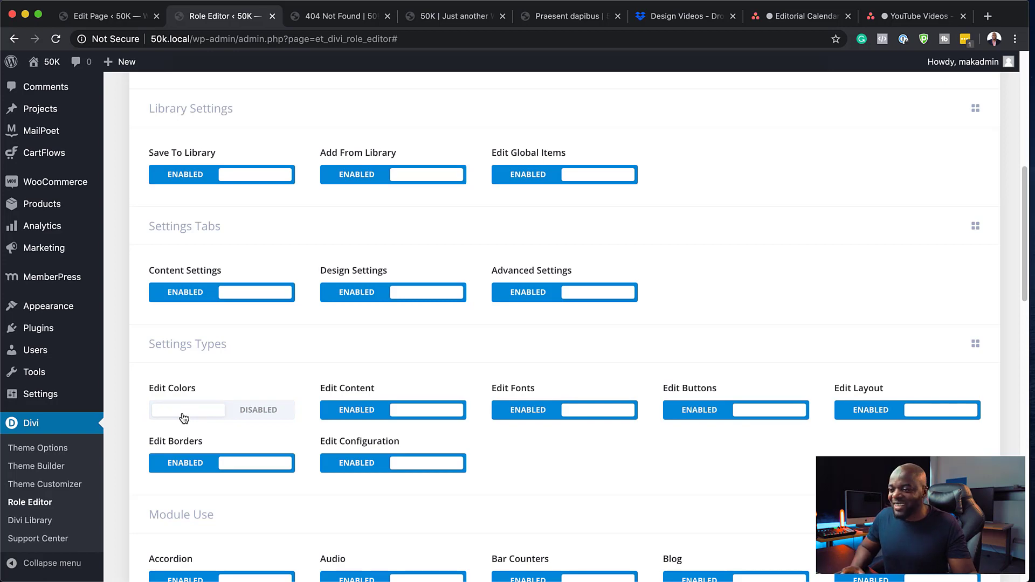
- Disable Move Item and Disable Item in the Shop manager's Builder Interface permissions
{"action": "scroll", "coordinate": [366, 465], "scroll_direction": "up", "scroll_amount": 10}
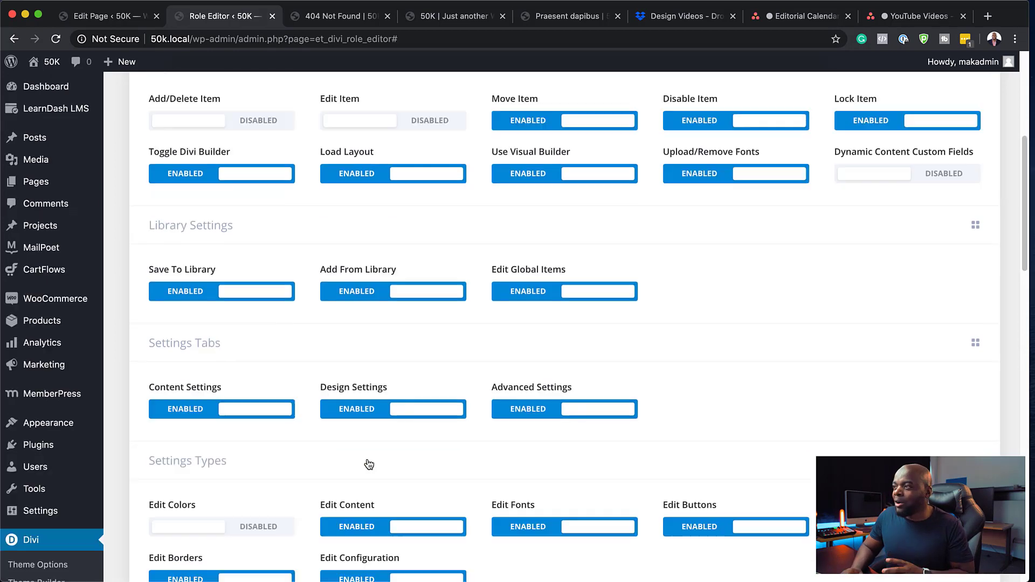
{"action": "left_click", "coordinate": [470, 219]}
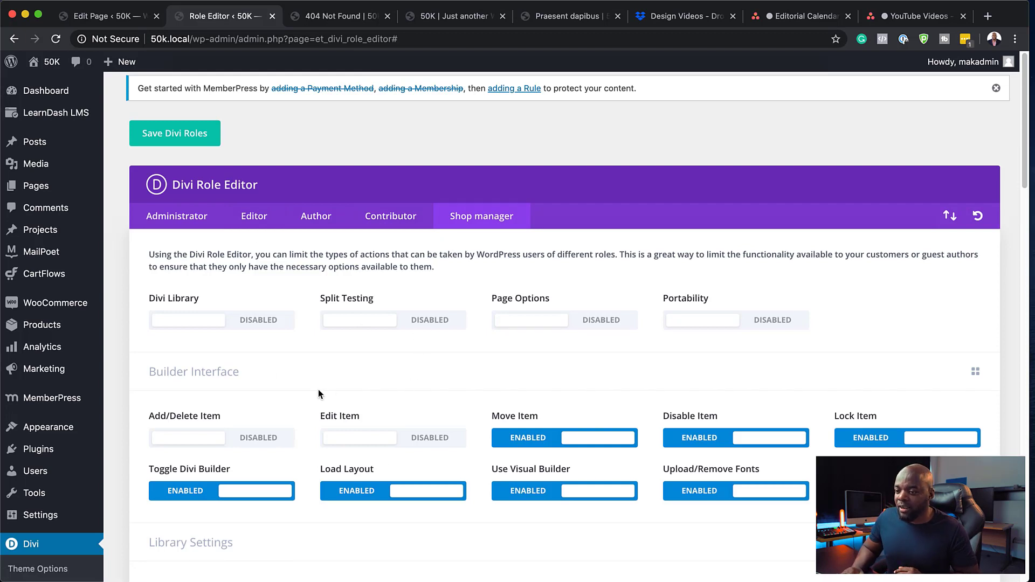
{"action": "left_click", "coordinate": [529, 443]}
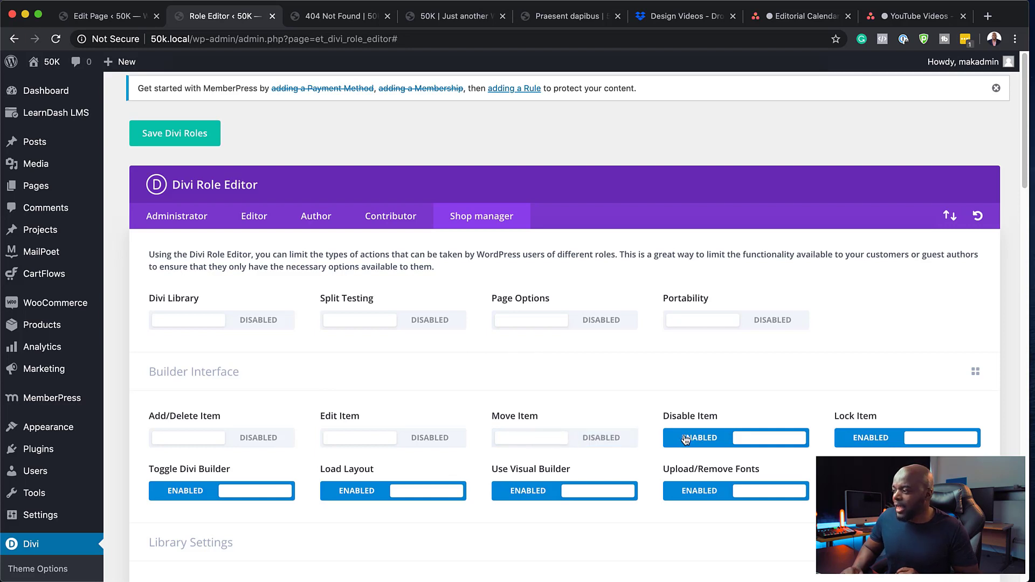
{"action": "left_click", "coordinate": [692, 444]}
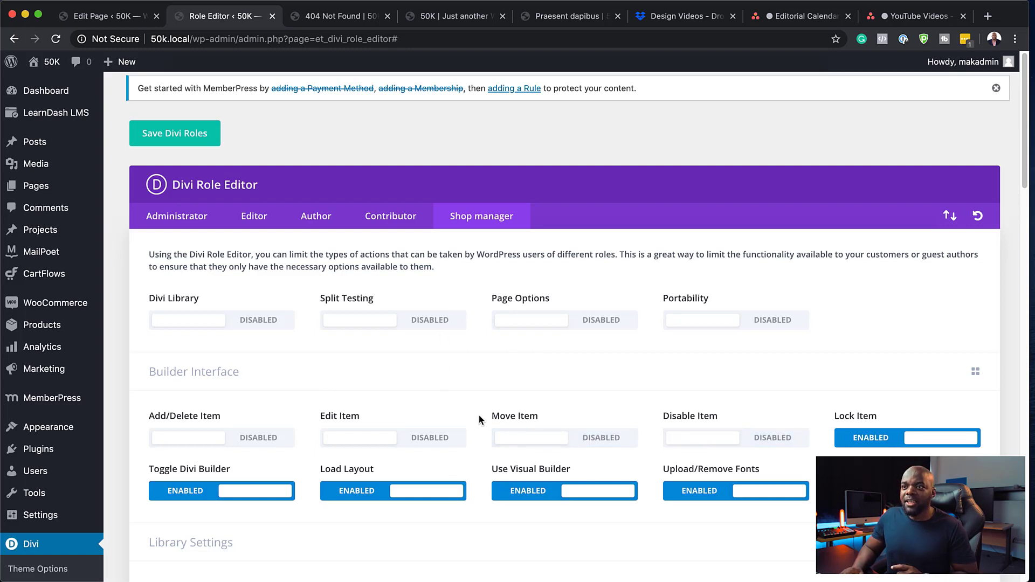